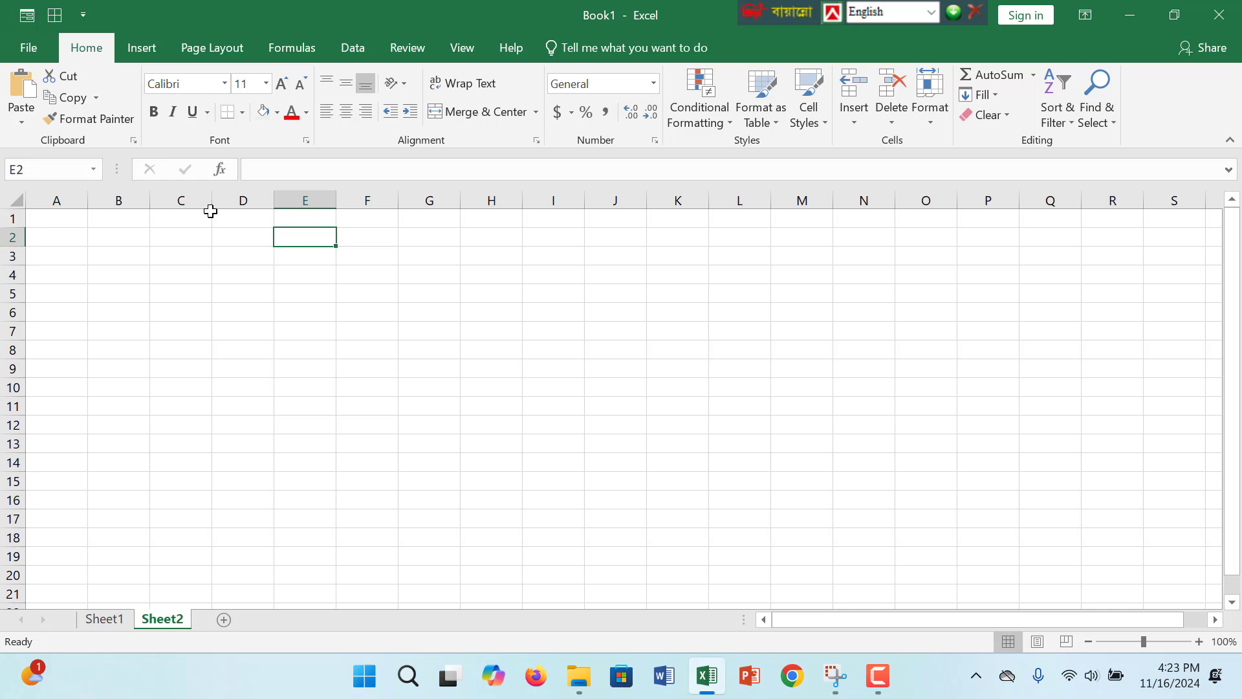
left_click(204, 218)
left_click(251, 224)
left_click(555, 317)
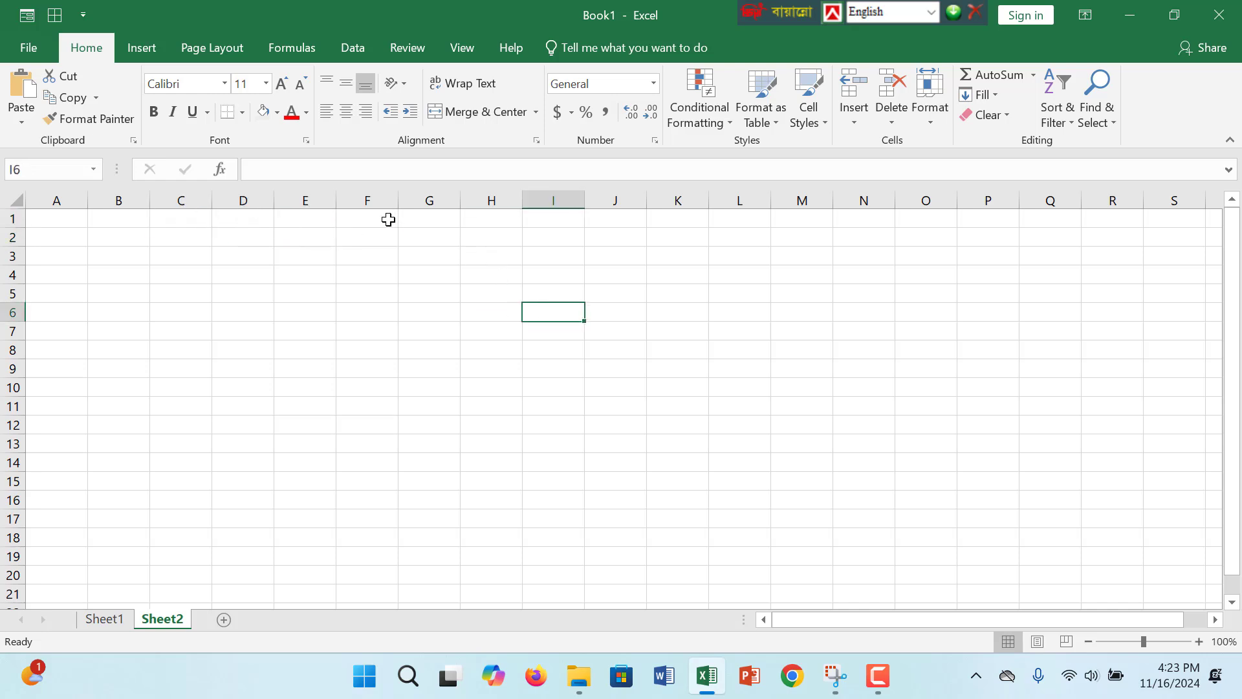
key("F10")
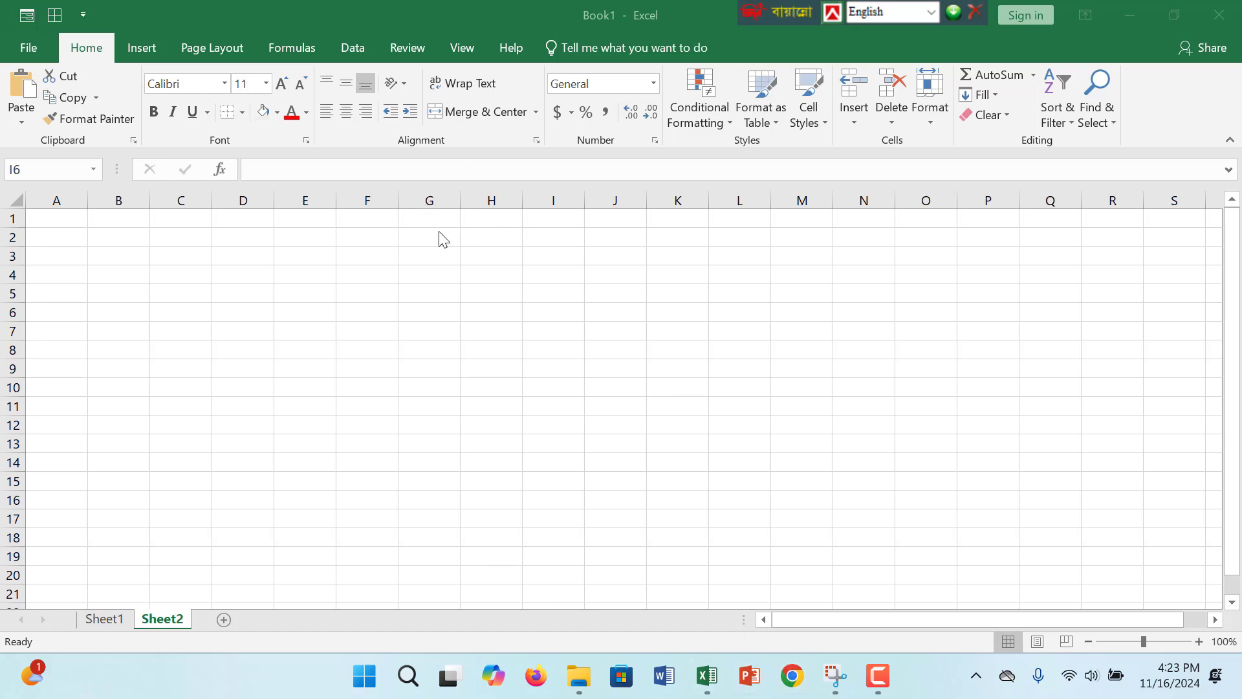
- Apply the first color scale preset as conditional formatting to cell G1
left_click(421, 220)
left_click(421, 218)
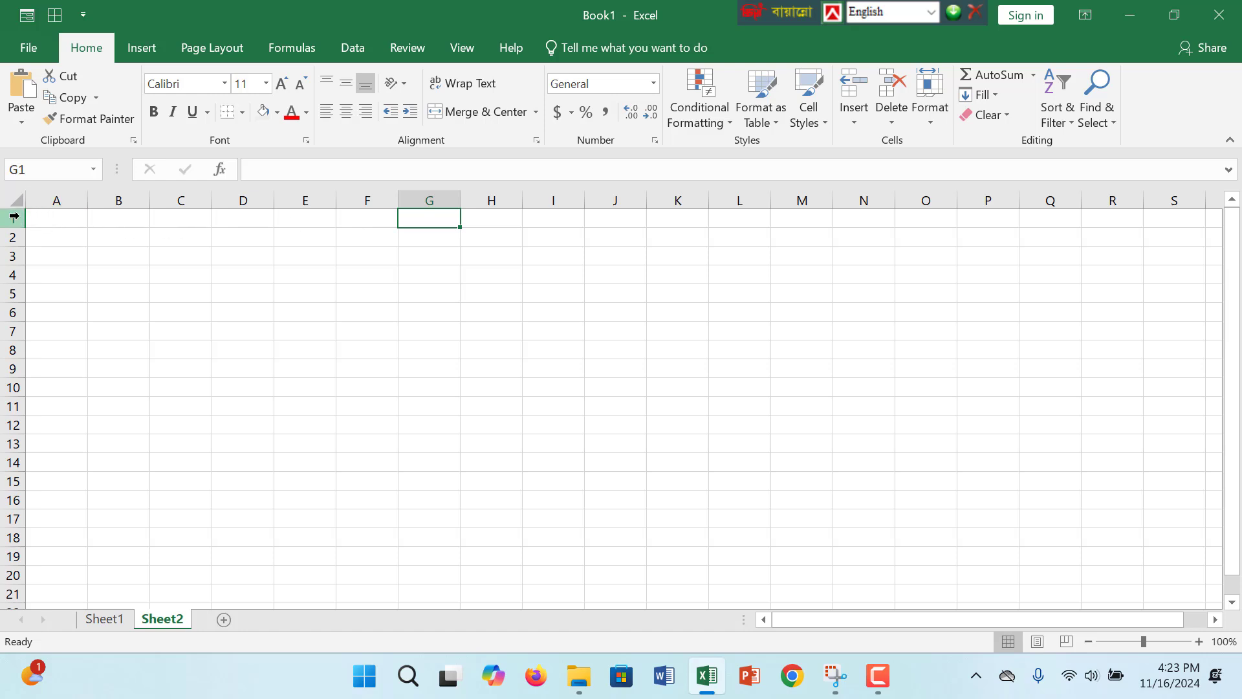
left_click(727, 123)
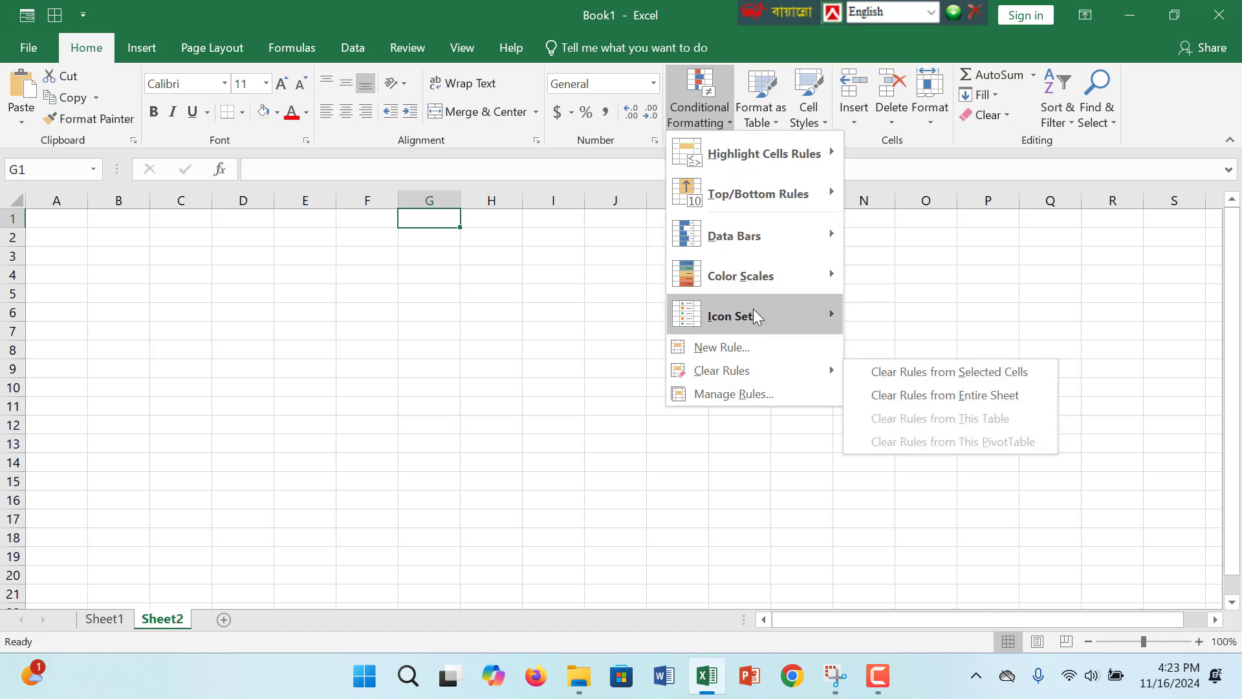
mouse_move(751, 275)
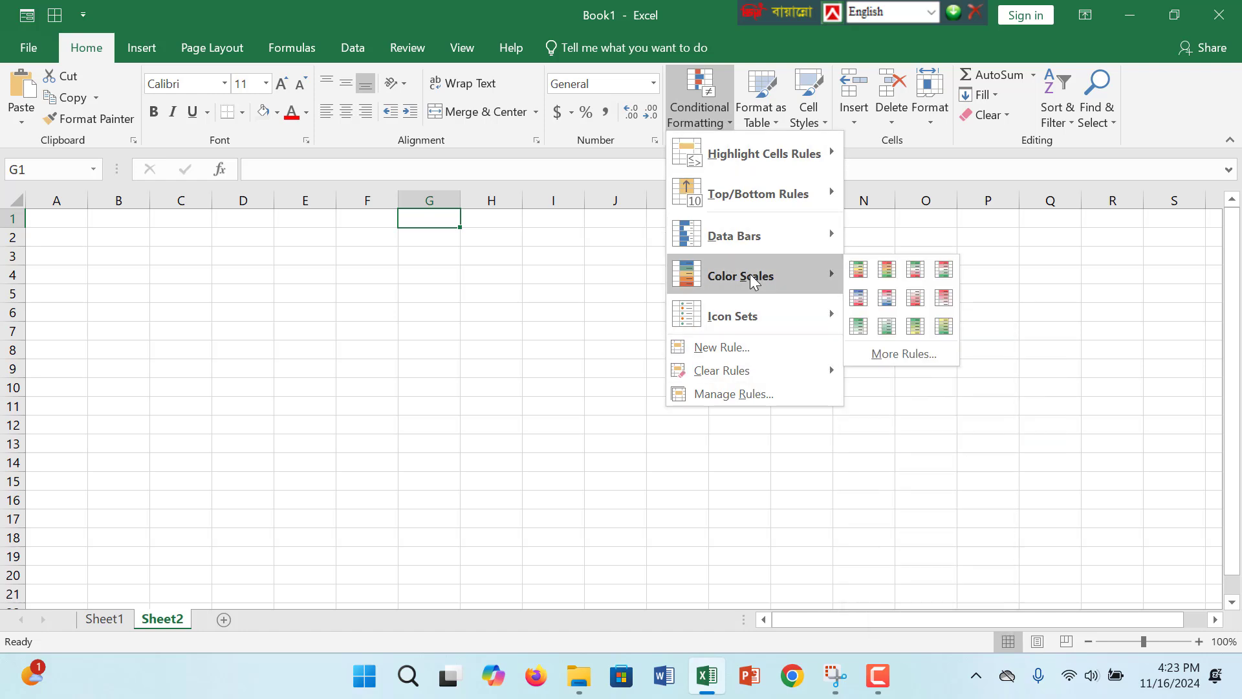
left_click(860, 274)
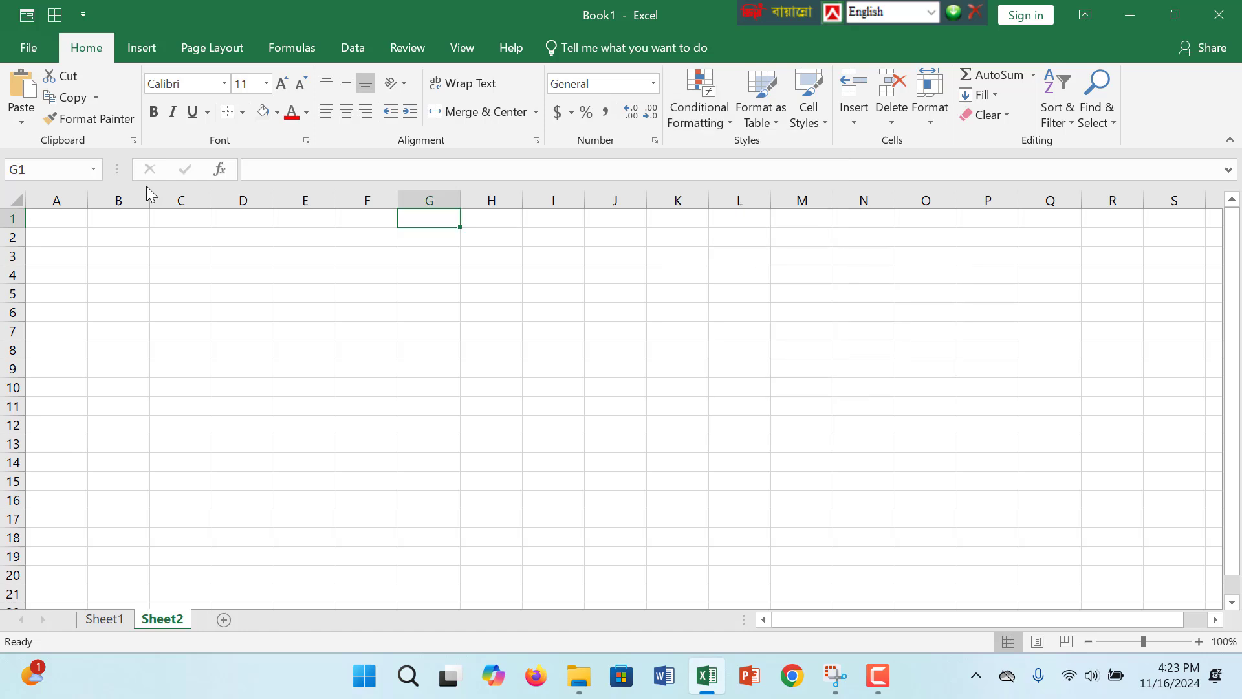
- Apply the Red - Yellow - Green Color Scale conditional formatting to the entire sheet
left_click(20, 200)
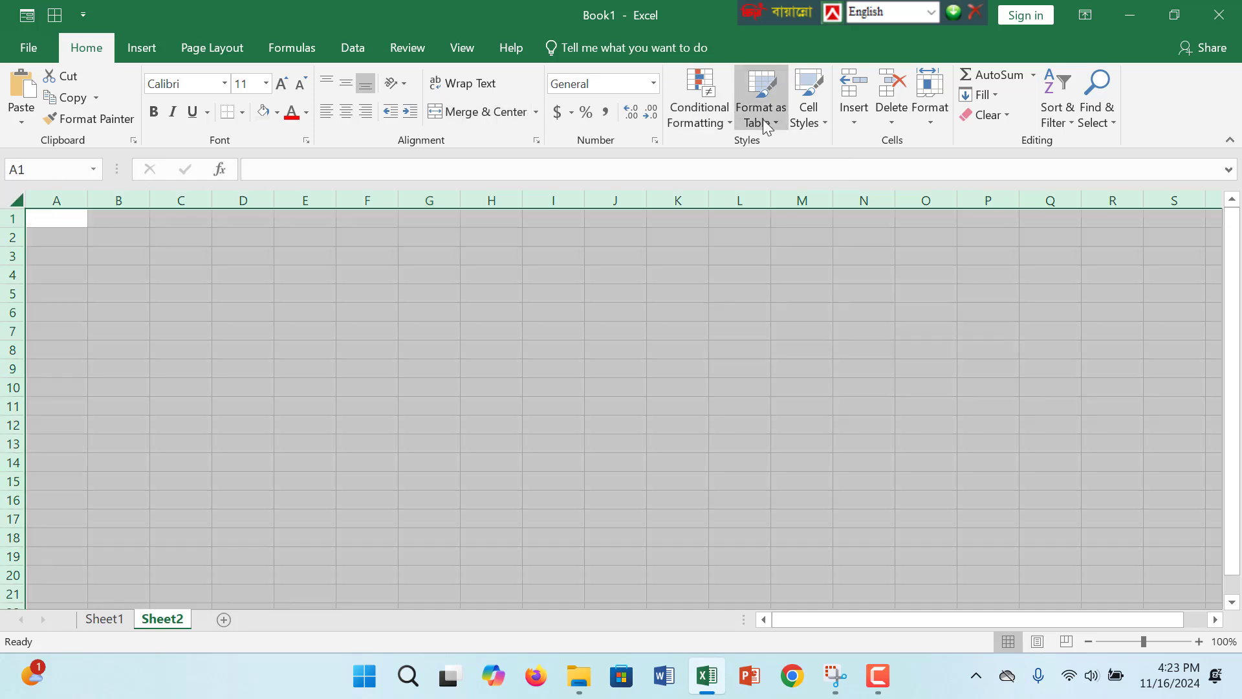
left_click(726, 115)
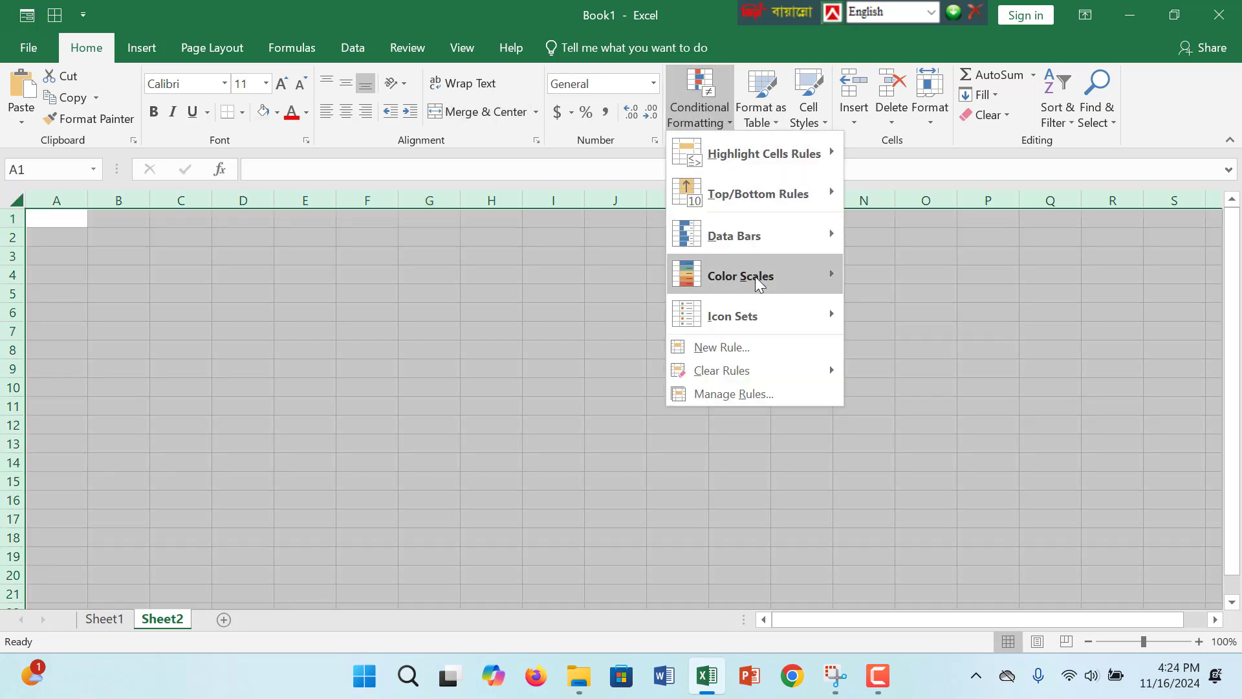
mouse_move(758, 283)
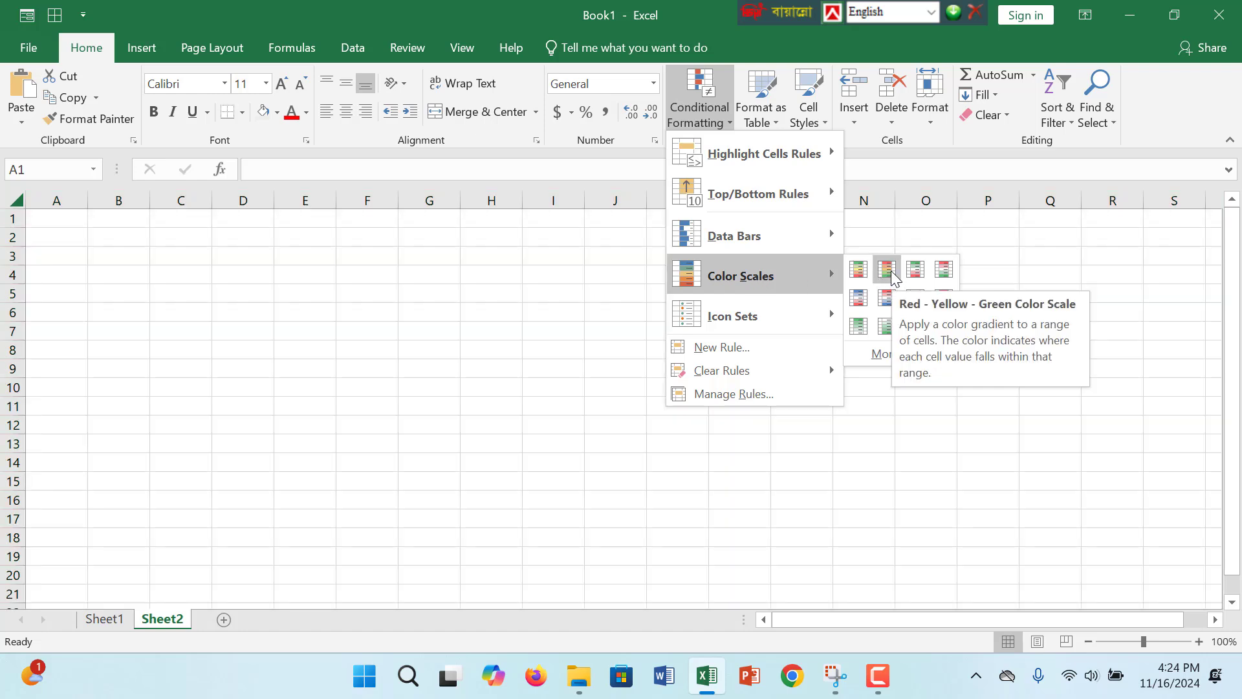
left_click(891, 271)
left_click(647, 313)
- Apply the blue gradient-fill data bar conditional formatting to cell E4
left_click(315, 274)
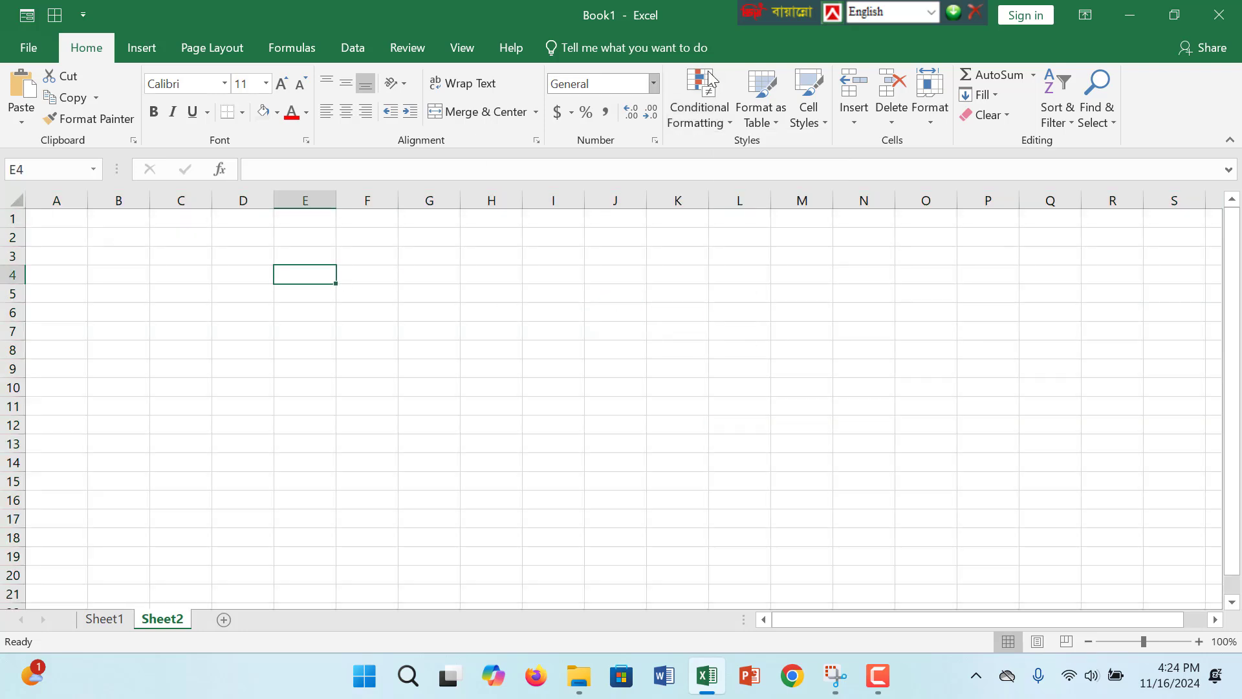
left_click(719, 117)
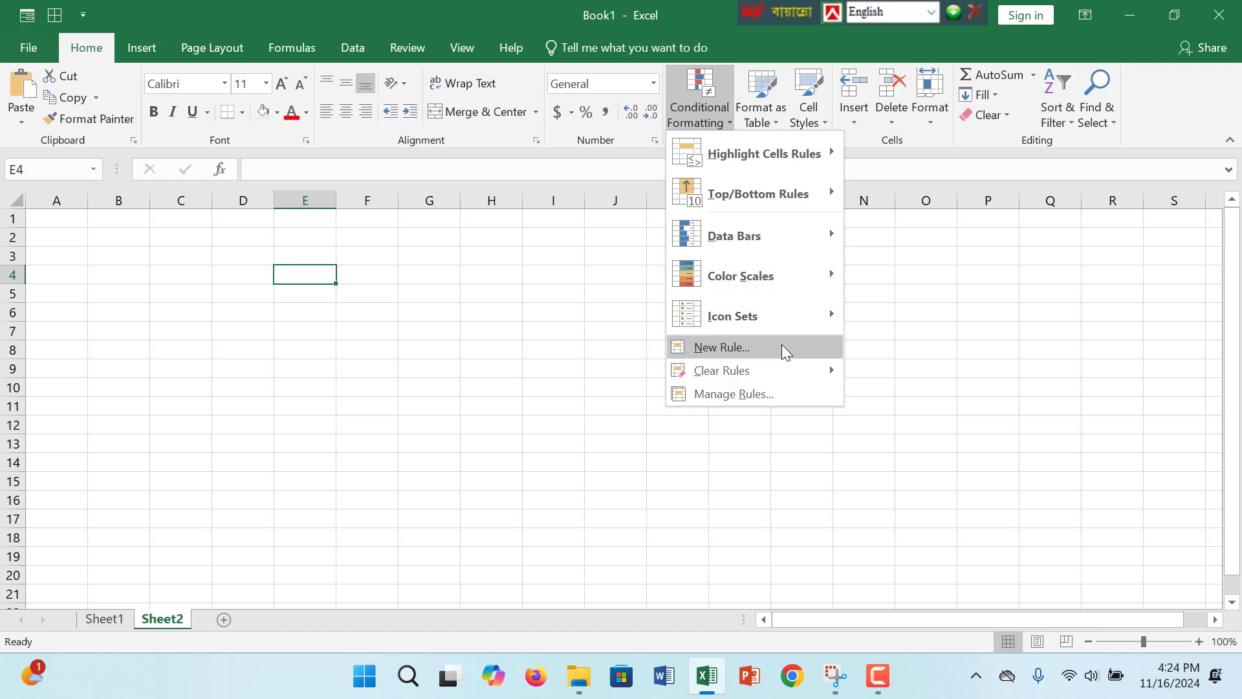
mouse_move(796, 252)
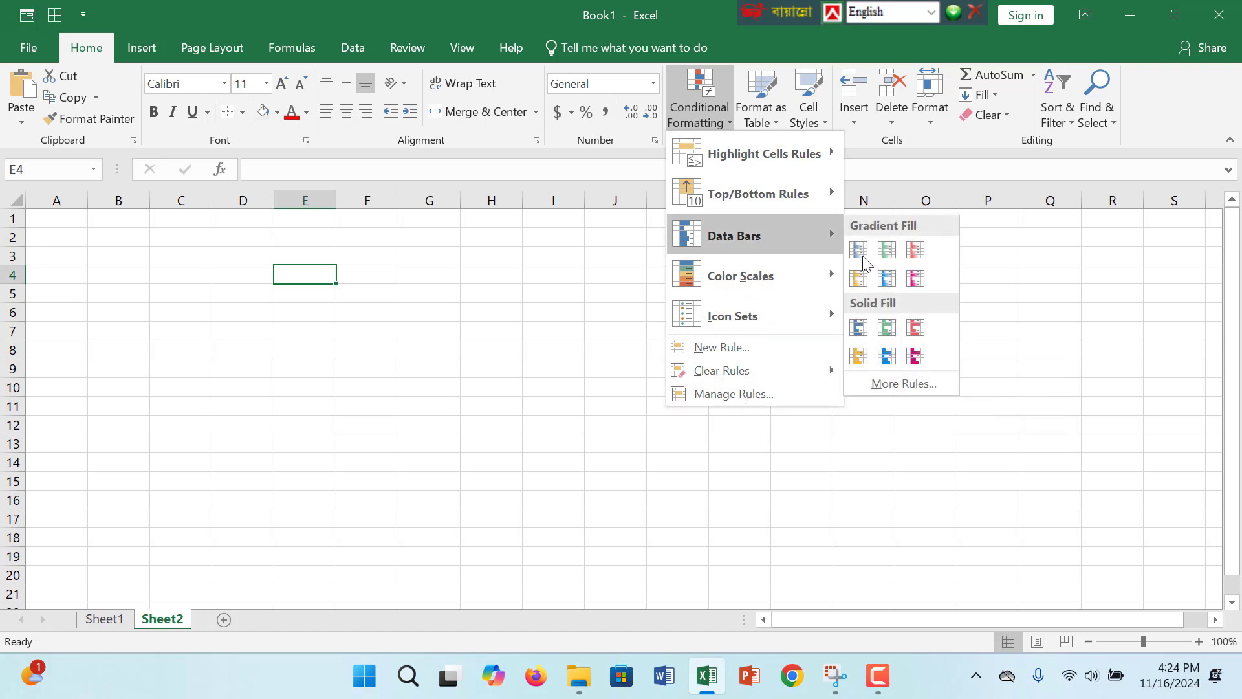
left_click(859, 253)
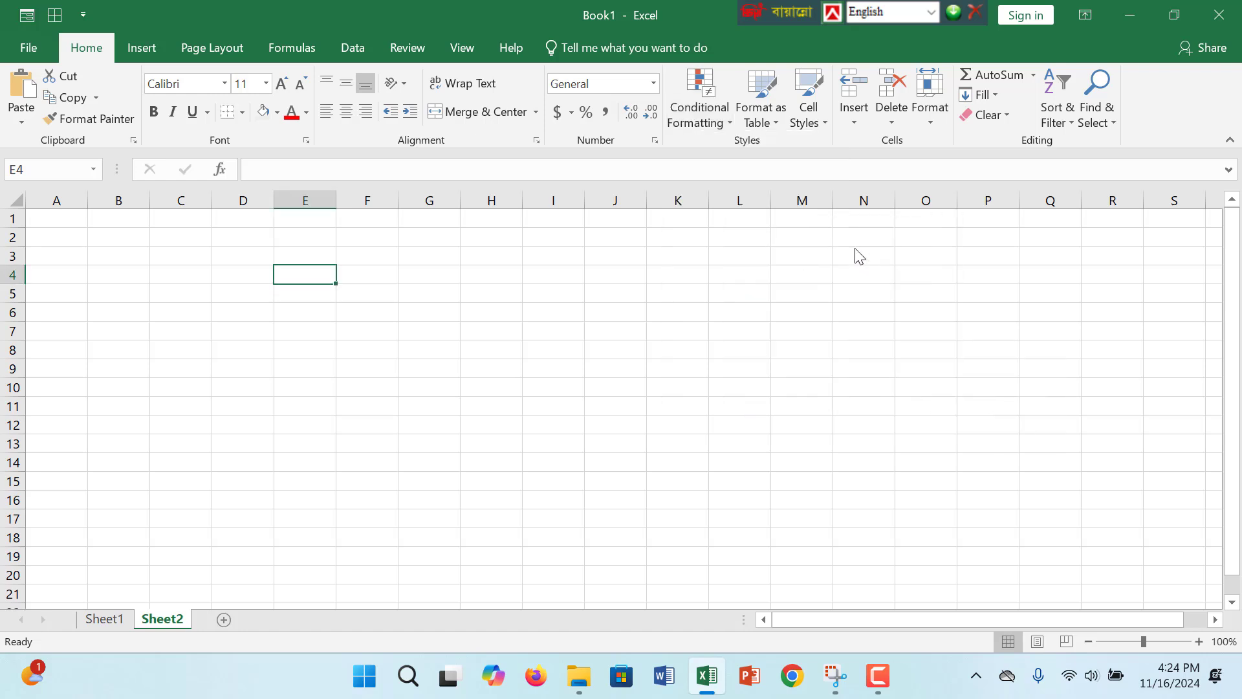
left_click(114, 201)
left_click_drag(231, 252, 568, 354)
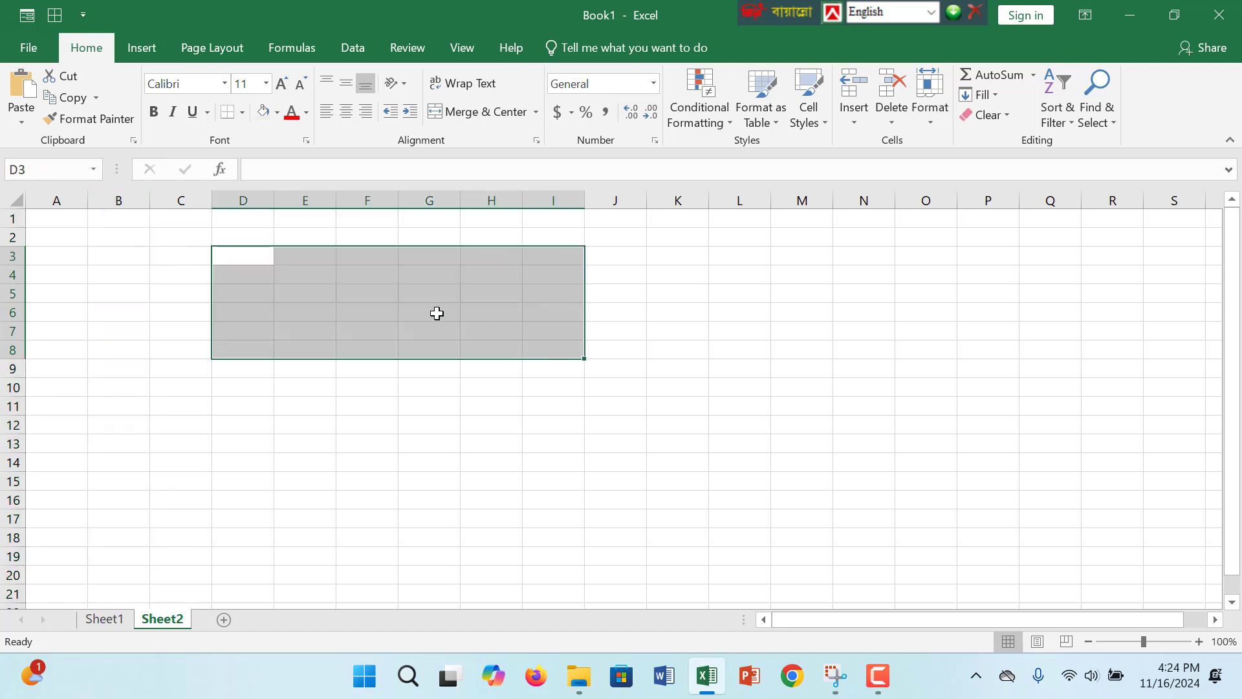
left_click(388, 218)
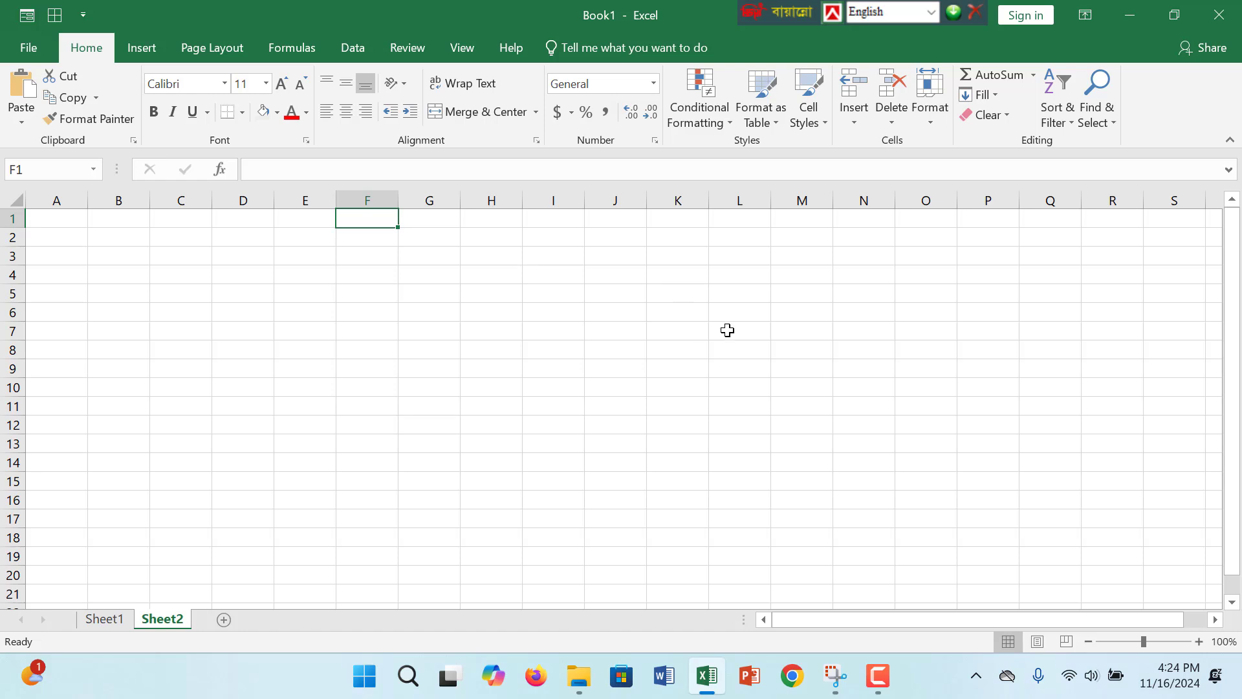
left_click_drag(369, 278, 368, 299)
left_click(463, 223)
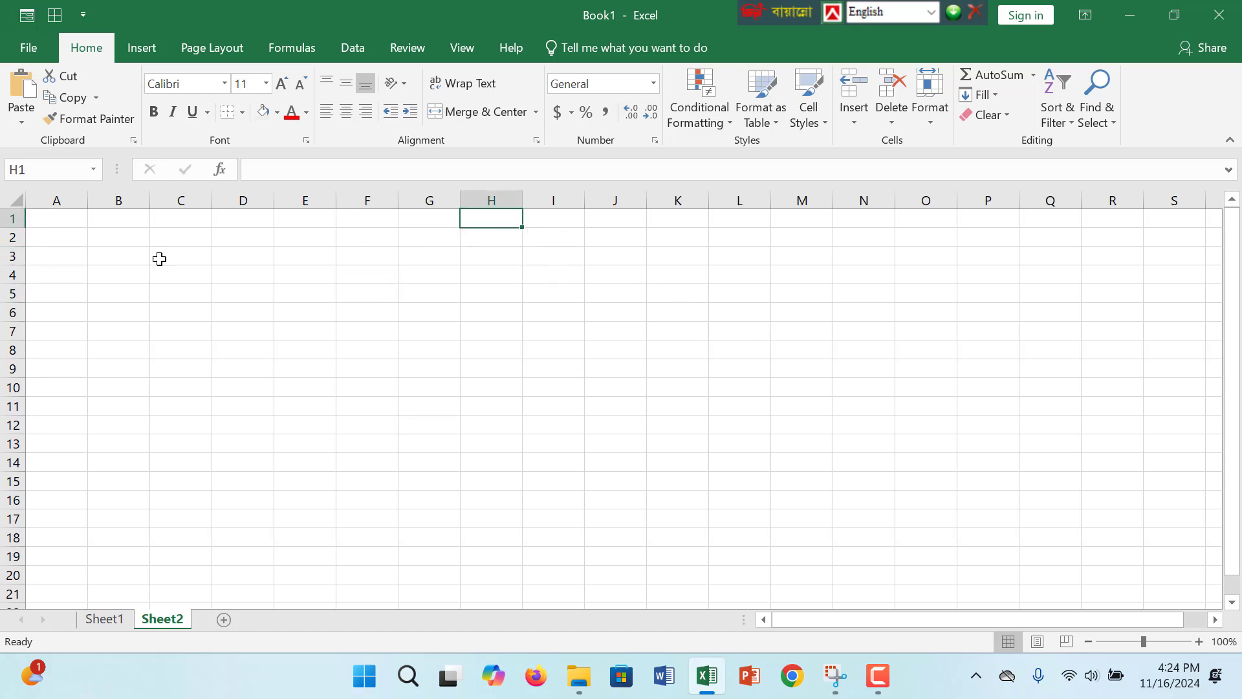
left_click(242, 335)
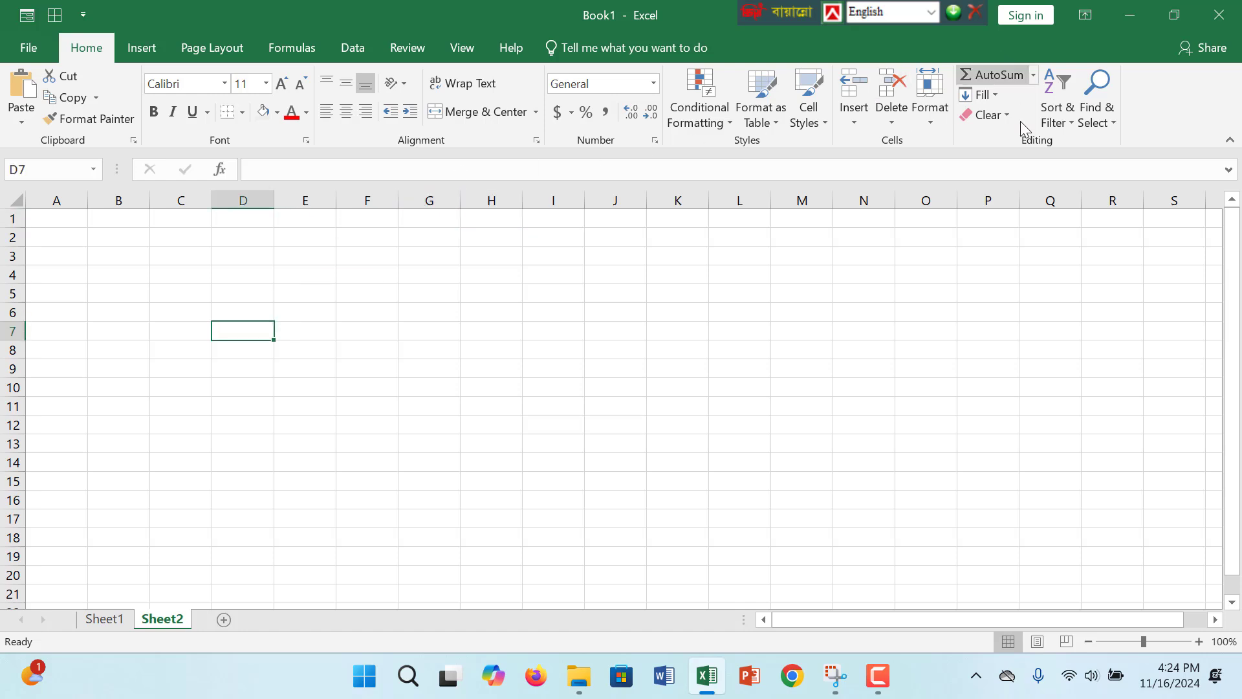
left_click(310, 261)
left_click(318, 231)
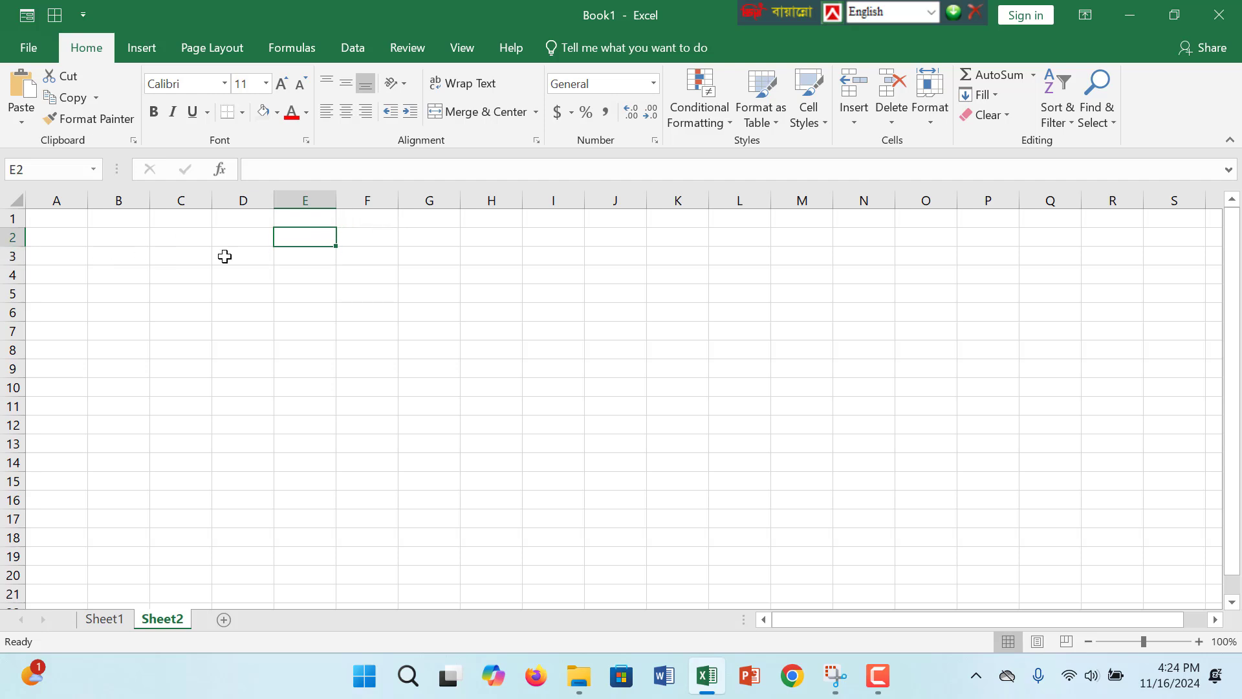
- Enter the headers Product, Rate, Qty and Total Price in cells E4 to H4, and widen column H to fit its header
left_click(319, 276)
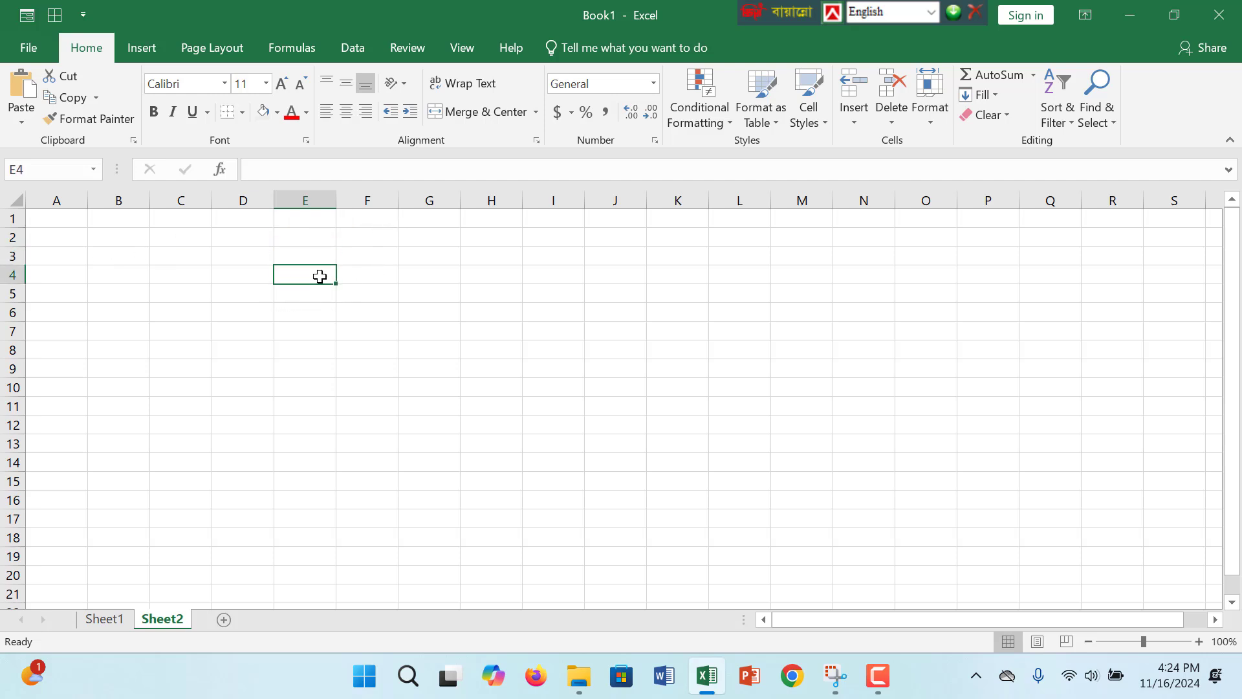
type("Product")
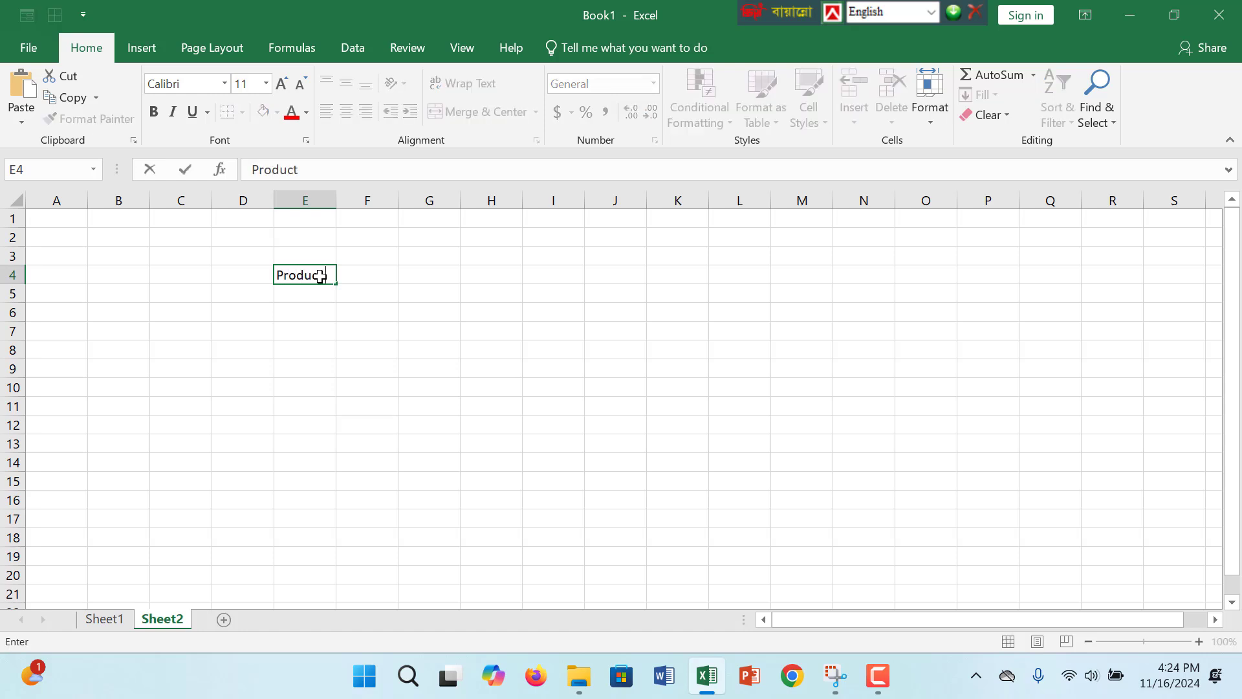
key("Tab")
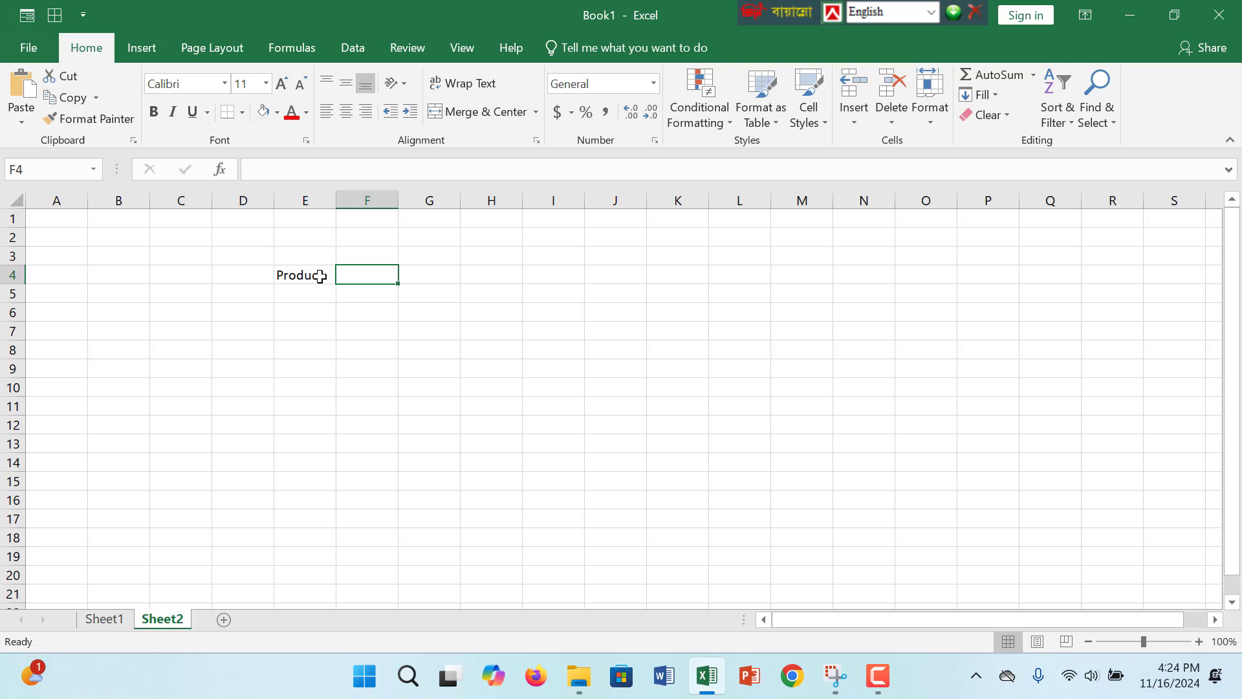
type("It")
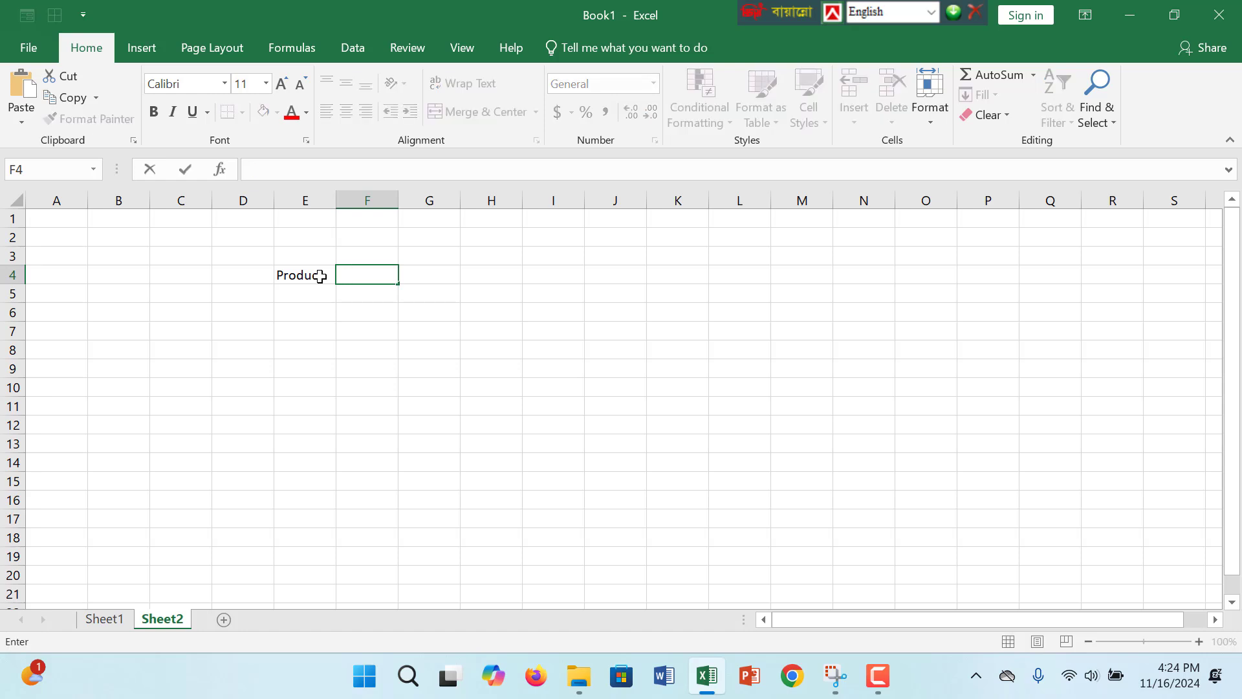
key("Tab")
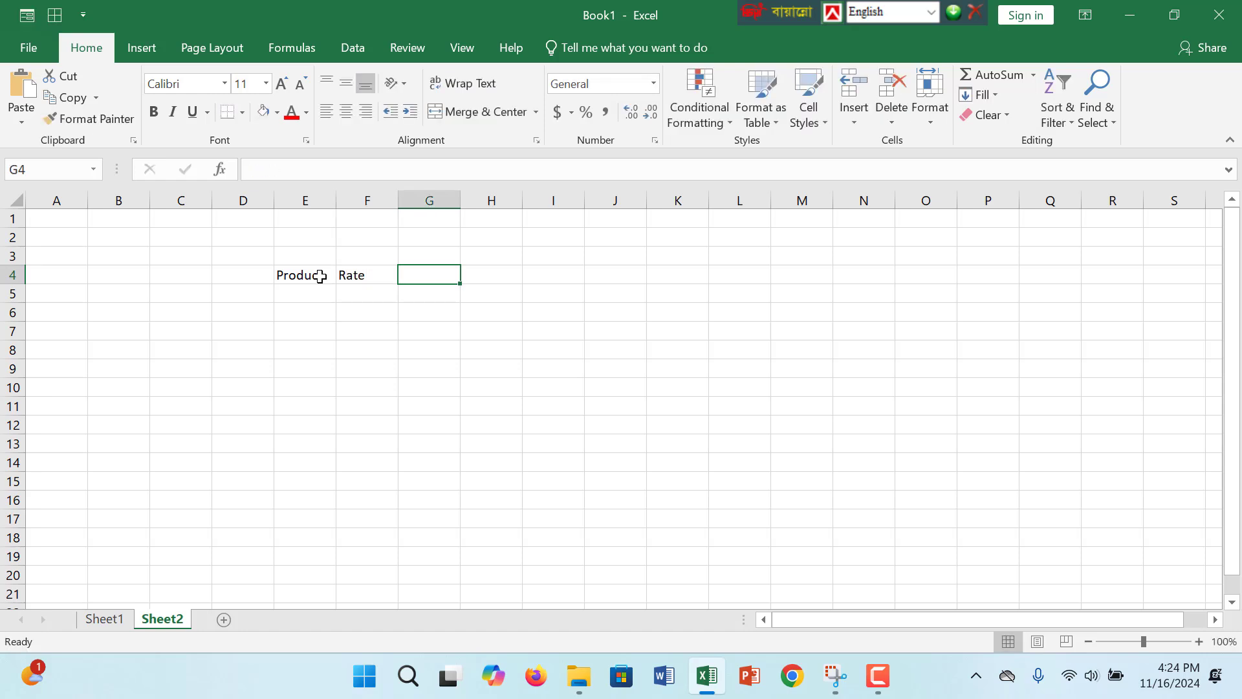
type("Q")
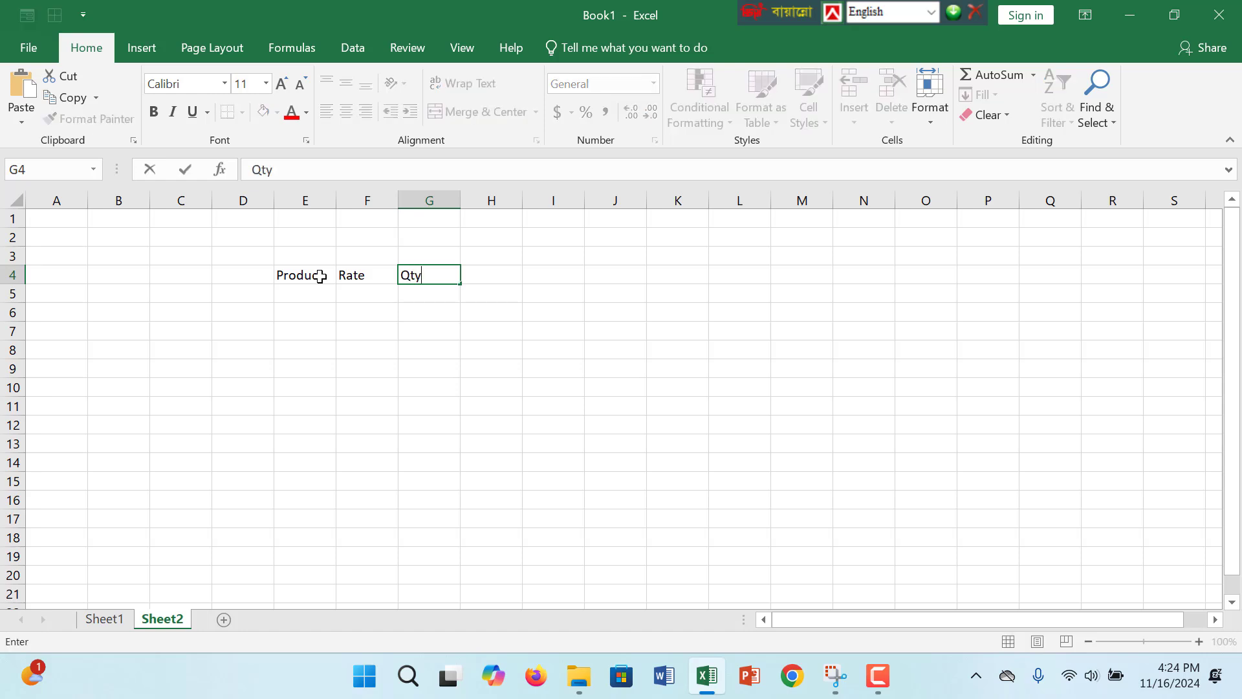
type("ty")
key("Tab")
type("To")
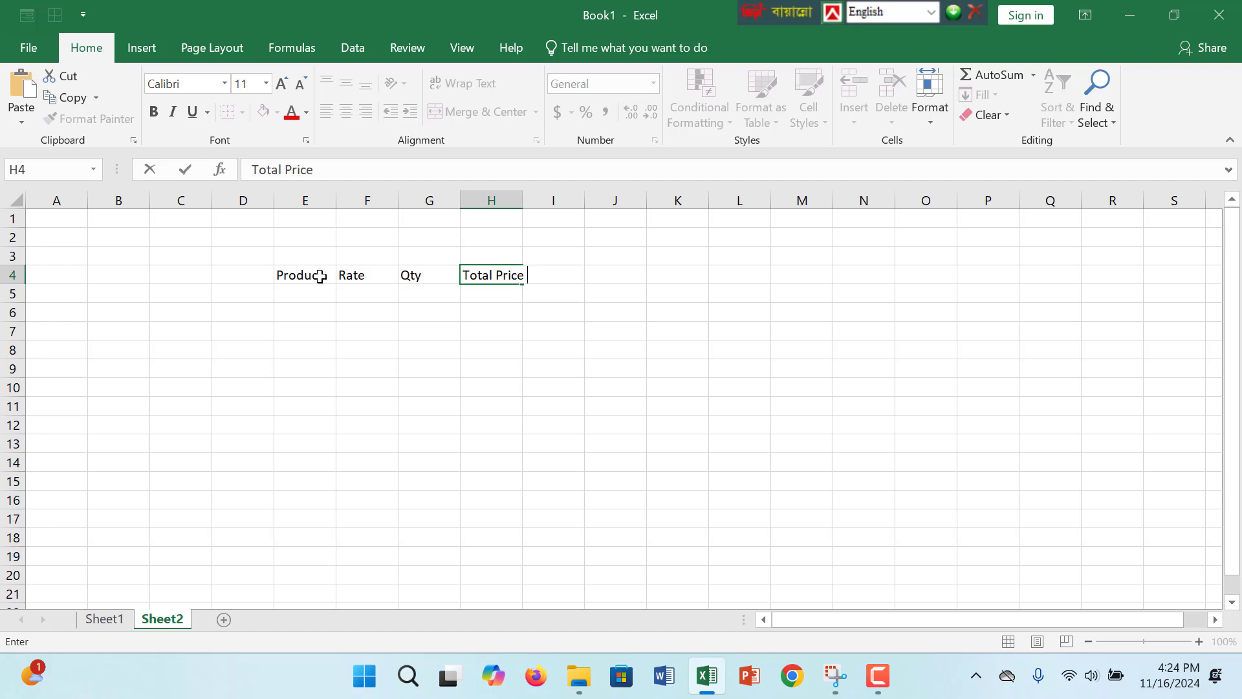
key("Tab")
left_click(405, 333)
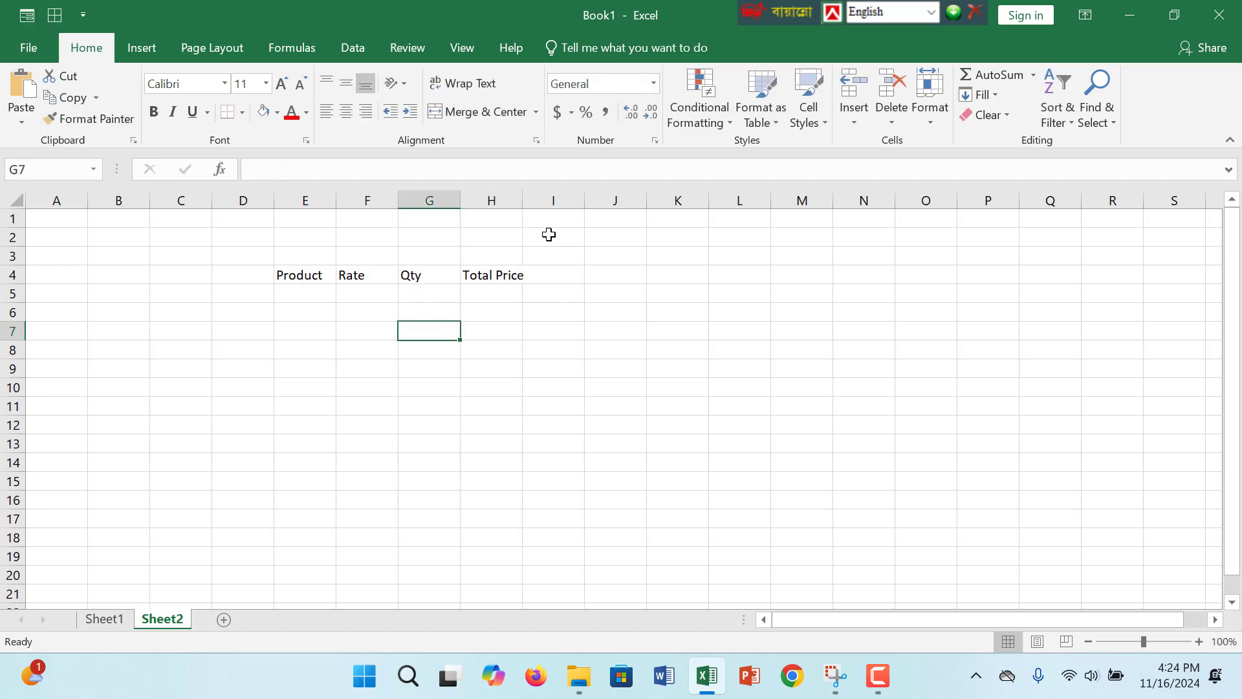
left_click_drag(525, 200, 554, 202)
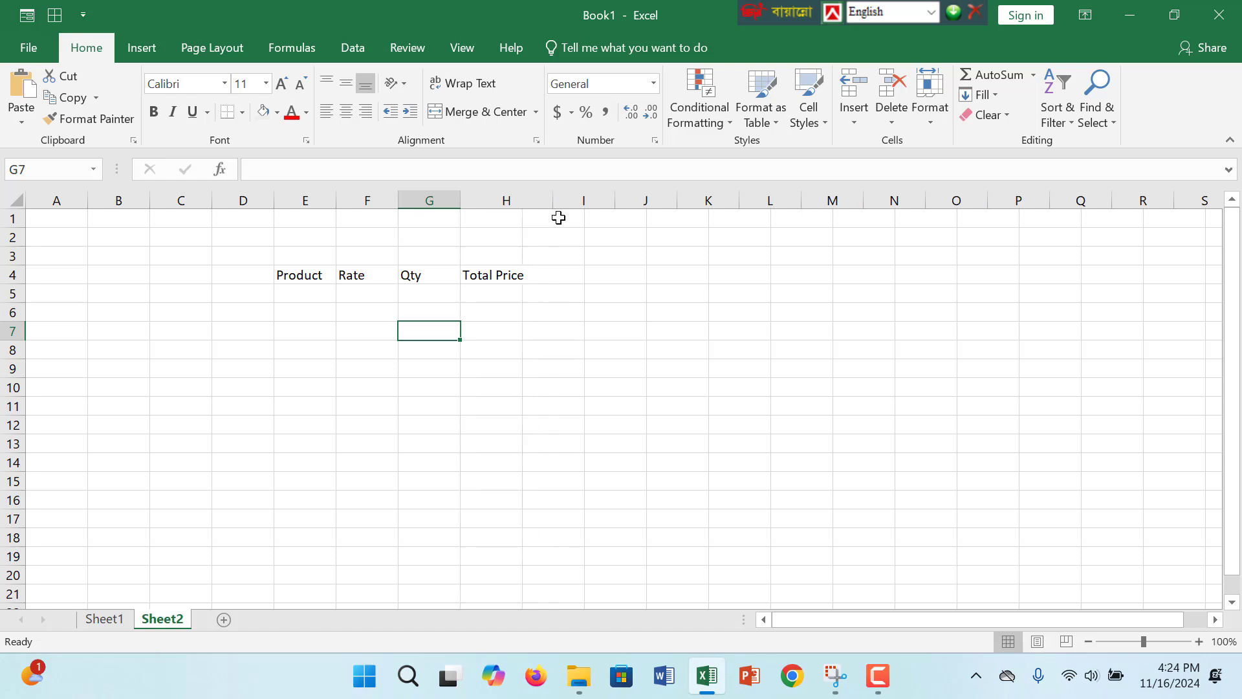
- Fill the Total Price and Qty header cells with the current light gray fill color
left_click(532, 277)
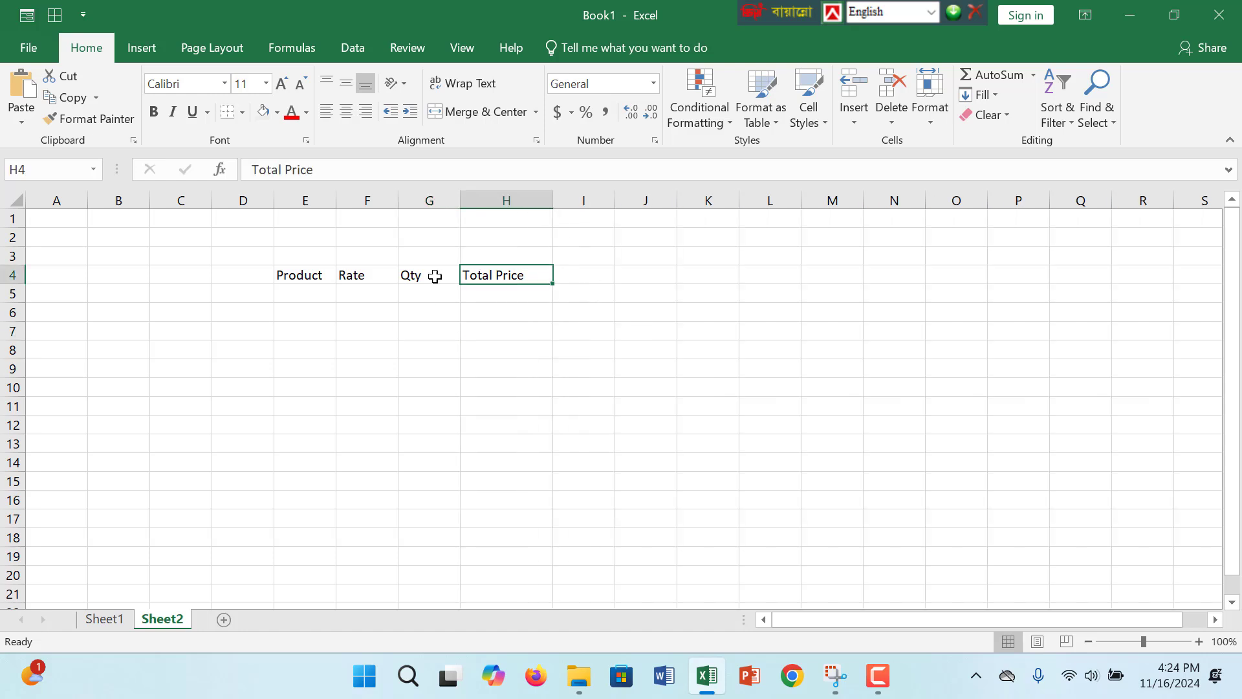
left_click(264, 112)
left_click(414, 277)
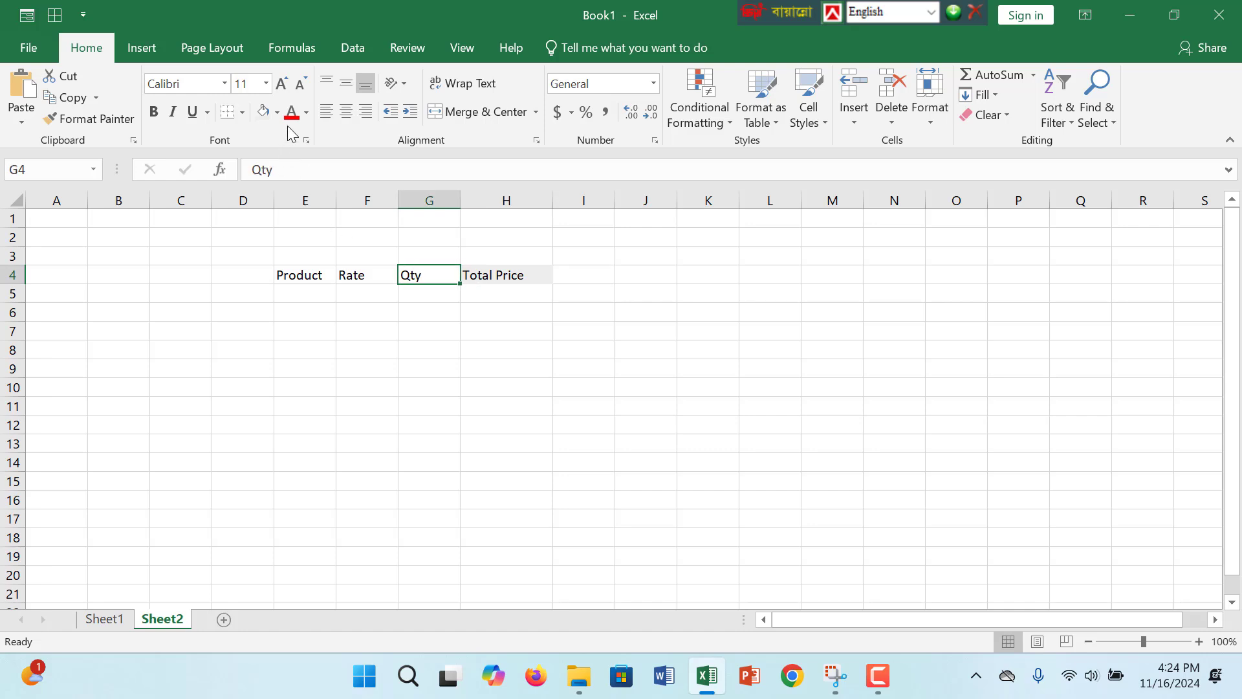
left_click(263, 114)
- Fill the Rate header cell with light gold and the Product header cell with light blue-gray
left_click(364, 277)
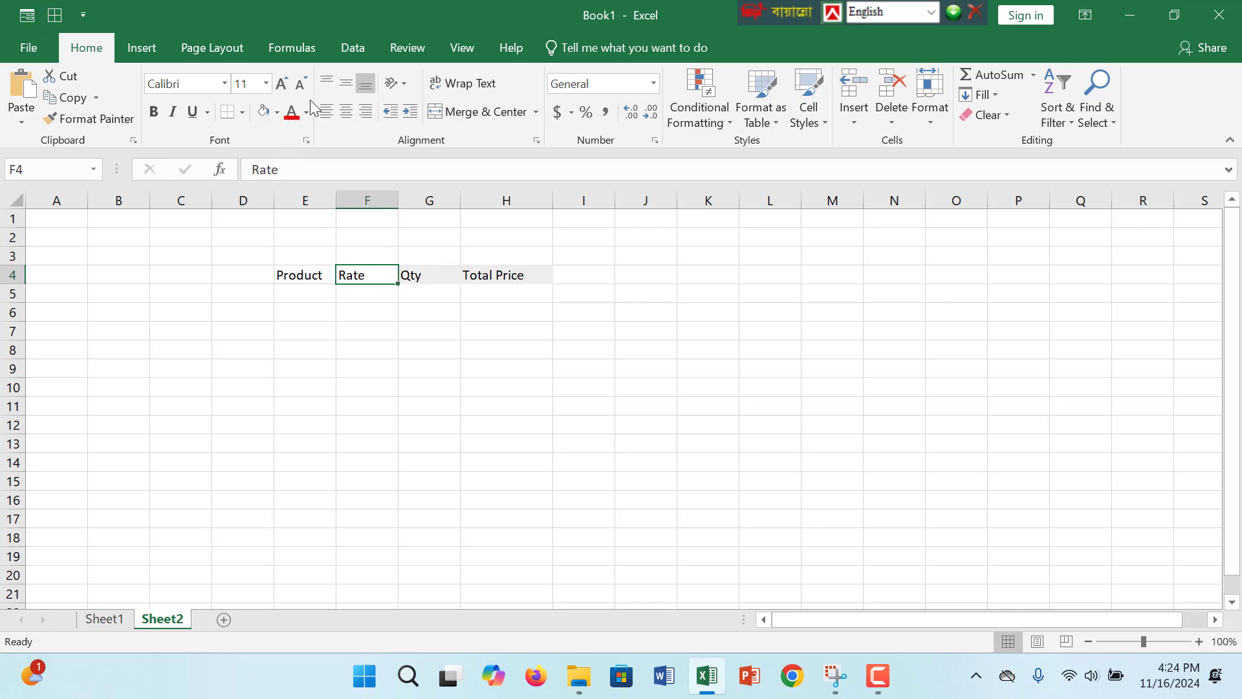
left_click(277, 112)
left_click(372, 181)
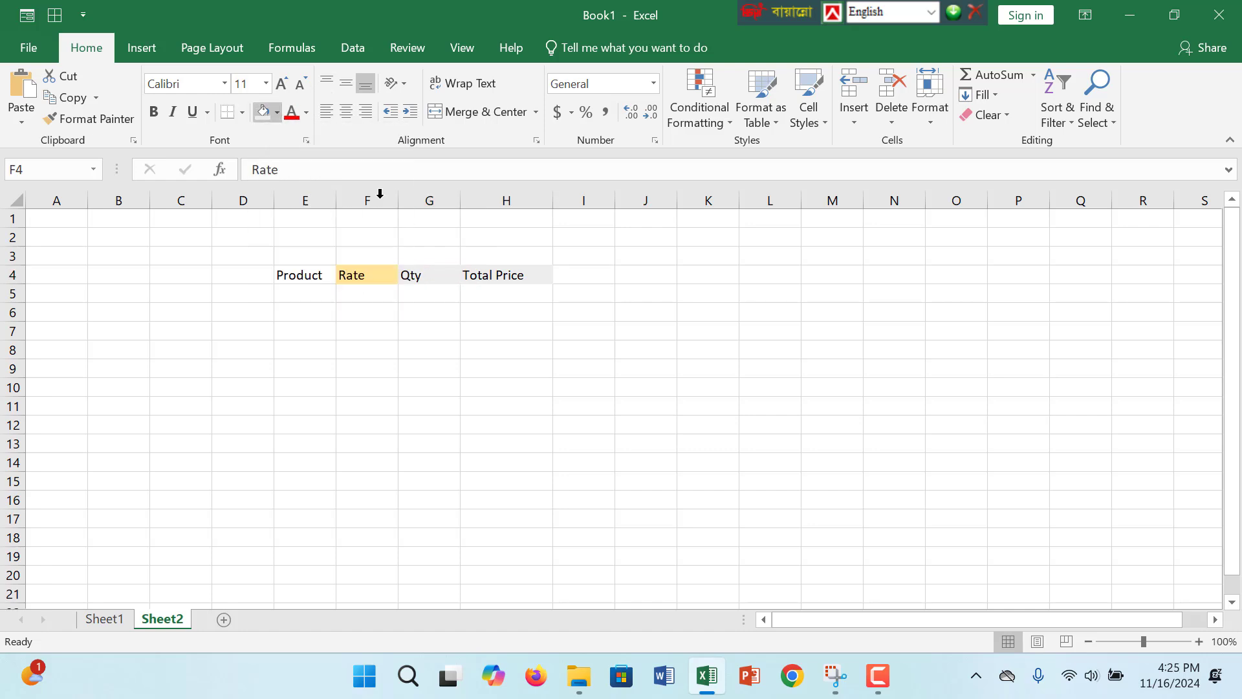
left_click(292, 277)
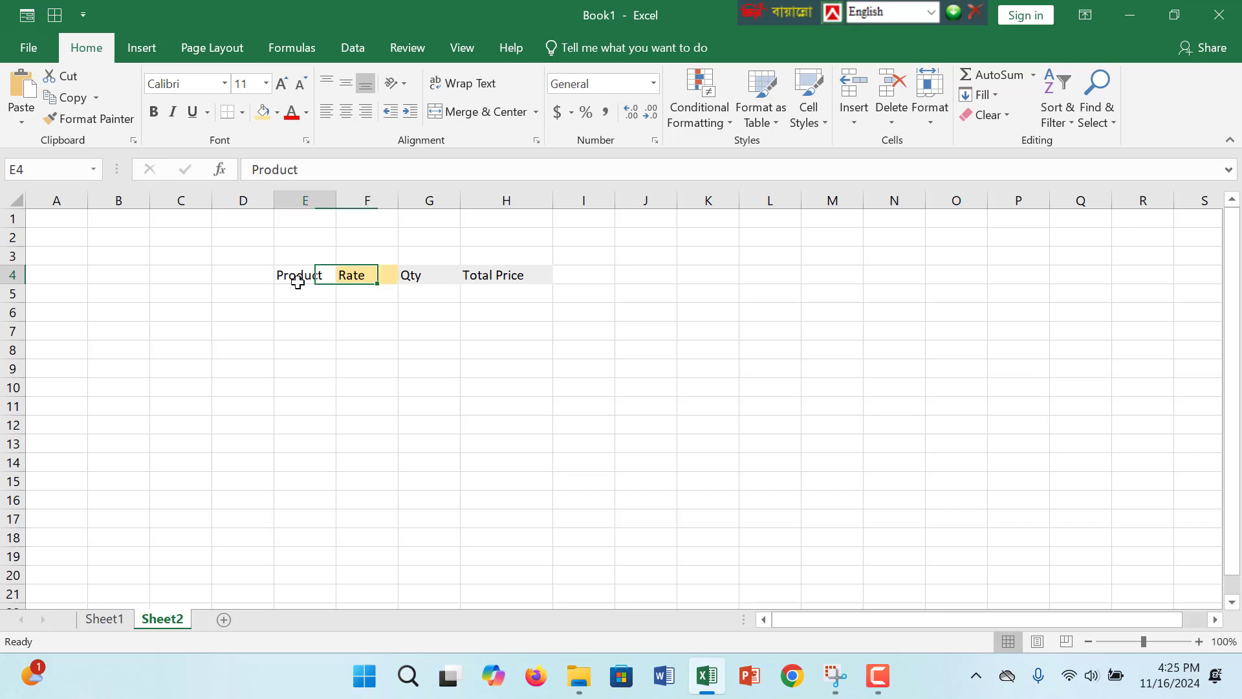
left_click(277, 113)
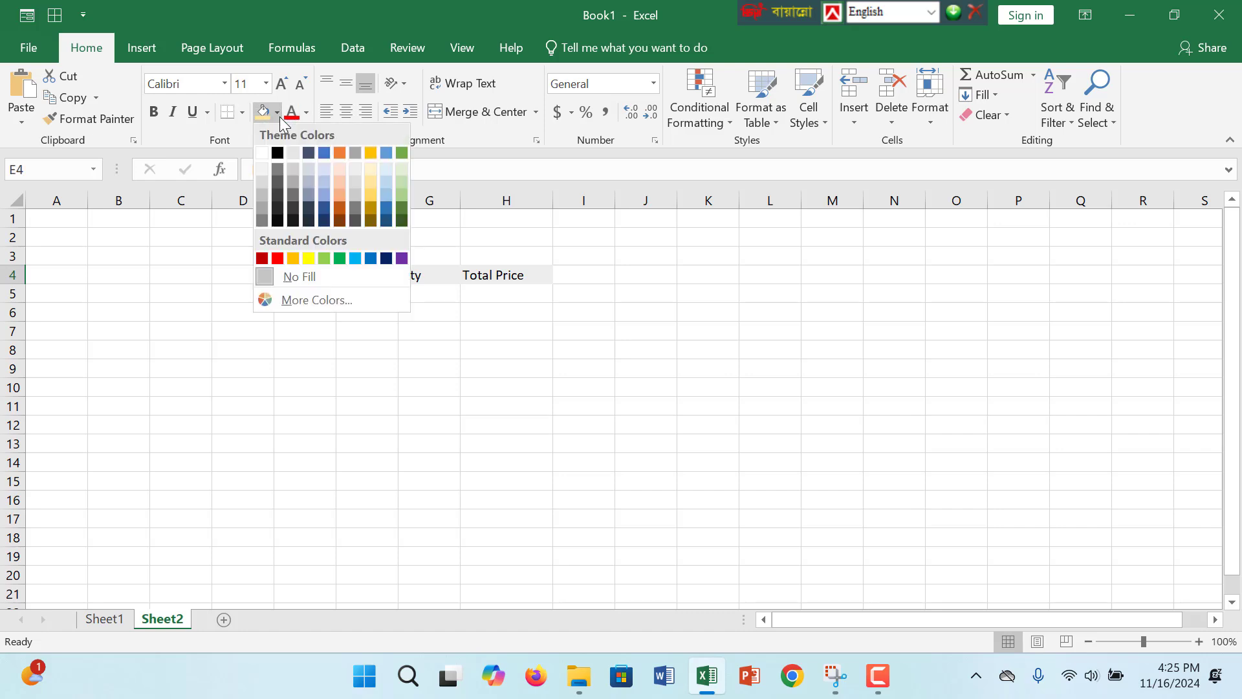
left_click(316, 176)
left_click(404, 346)
left_click(385, 275)
left_click(446, 276)
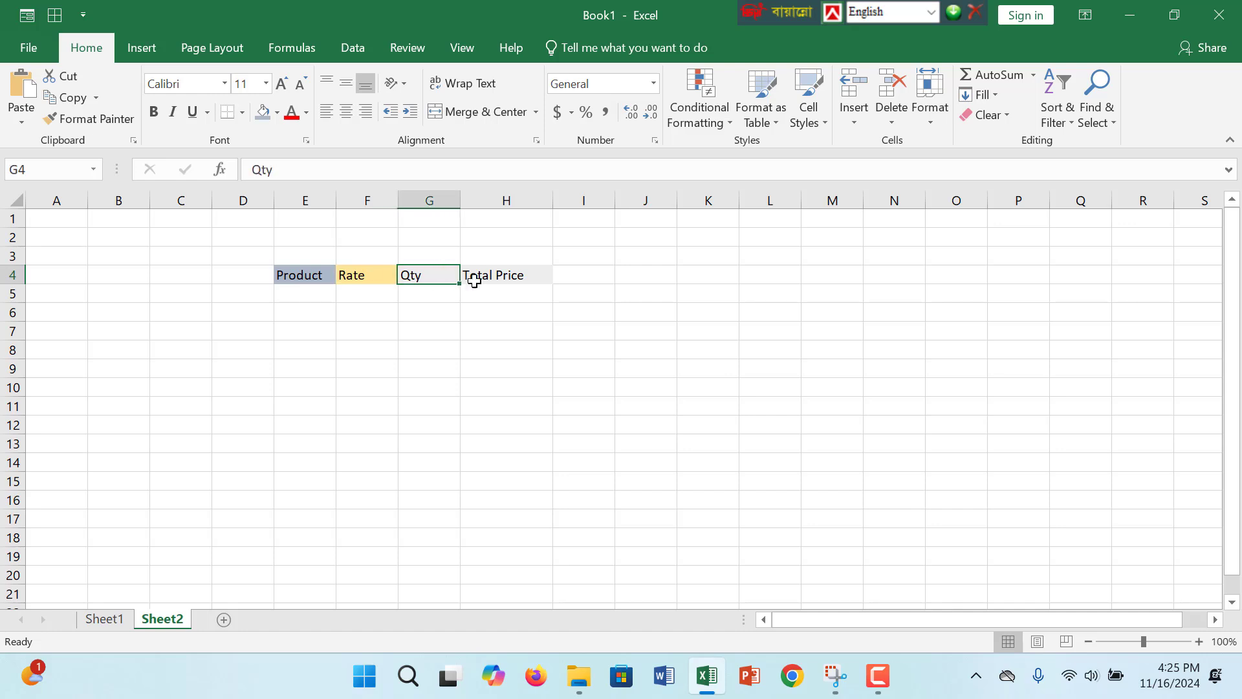
double_click(515, 279)
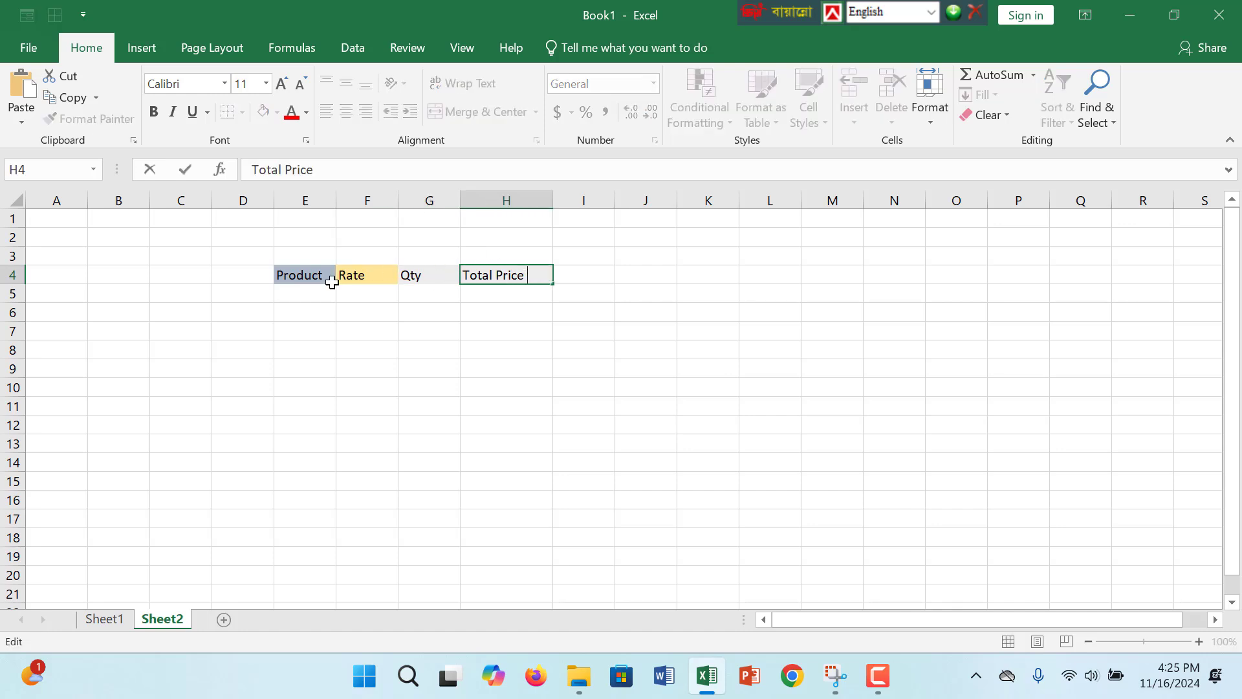
- Make the Product, Rate, Qty and Total Price headers in E4:H4 bold
left_click_drag(285, 273, 550, 275)
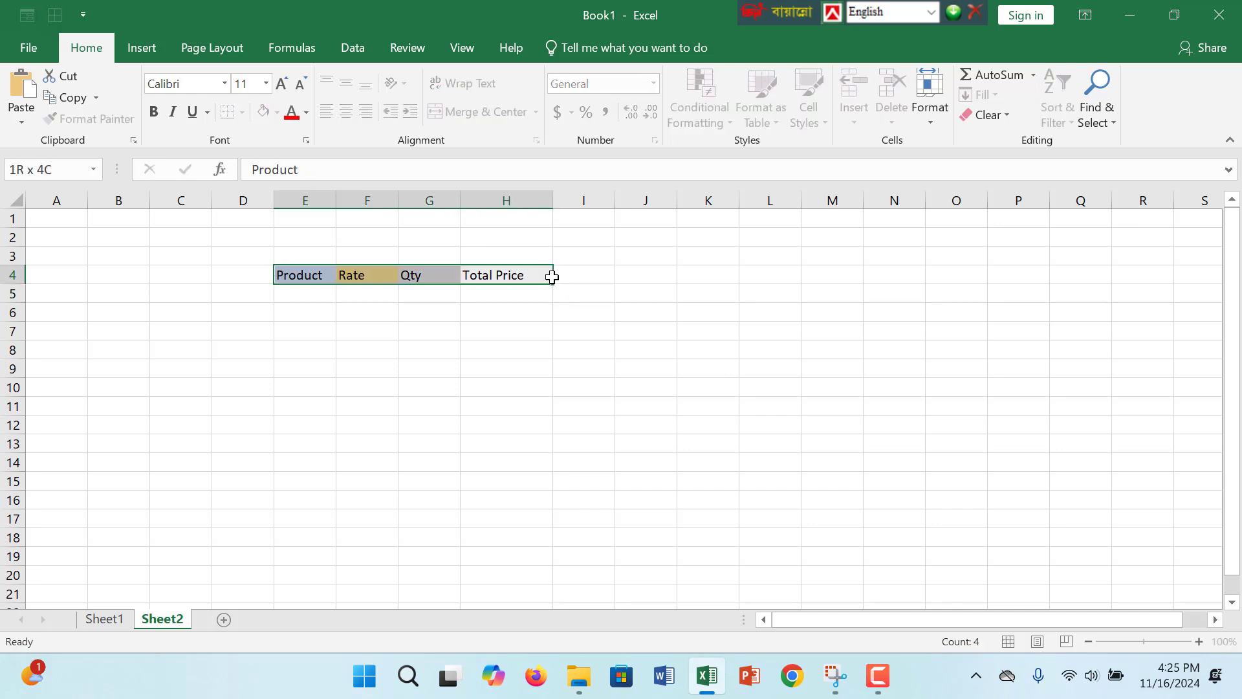
left_click(154, 112)
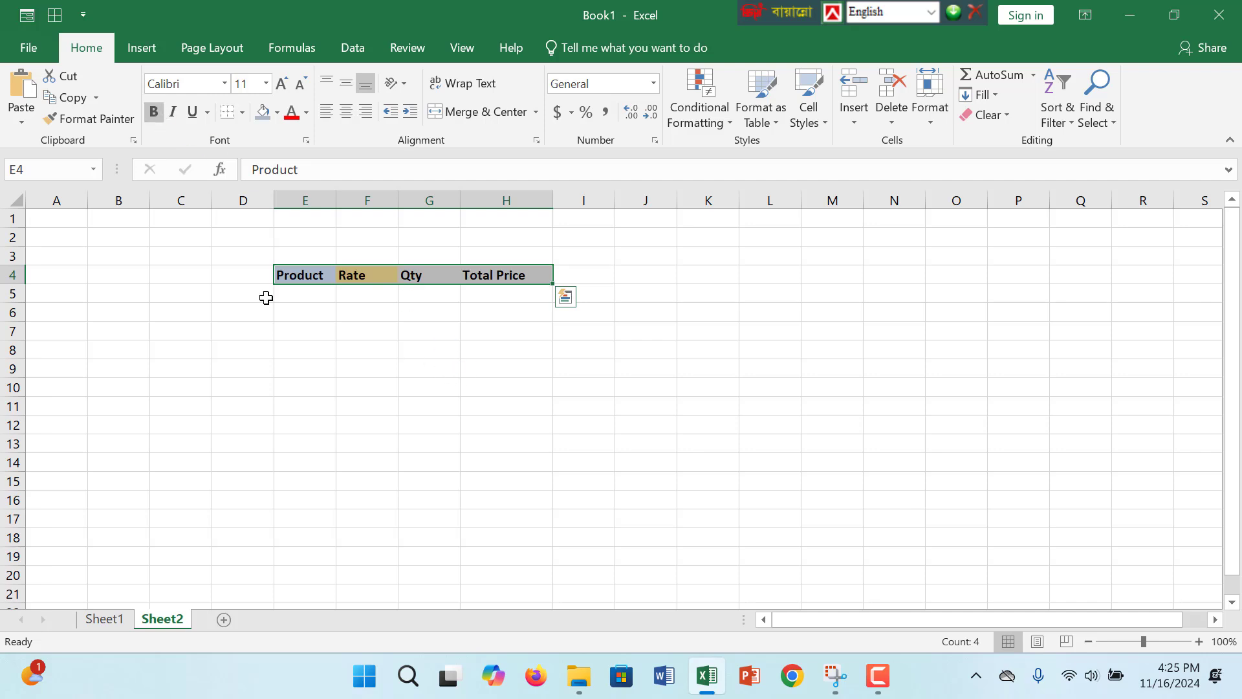
left_click(322, 296)
left_click(313, 273)
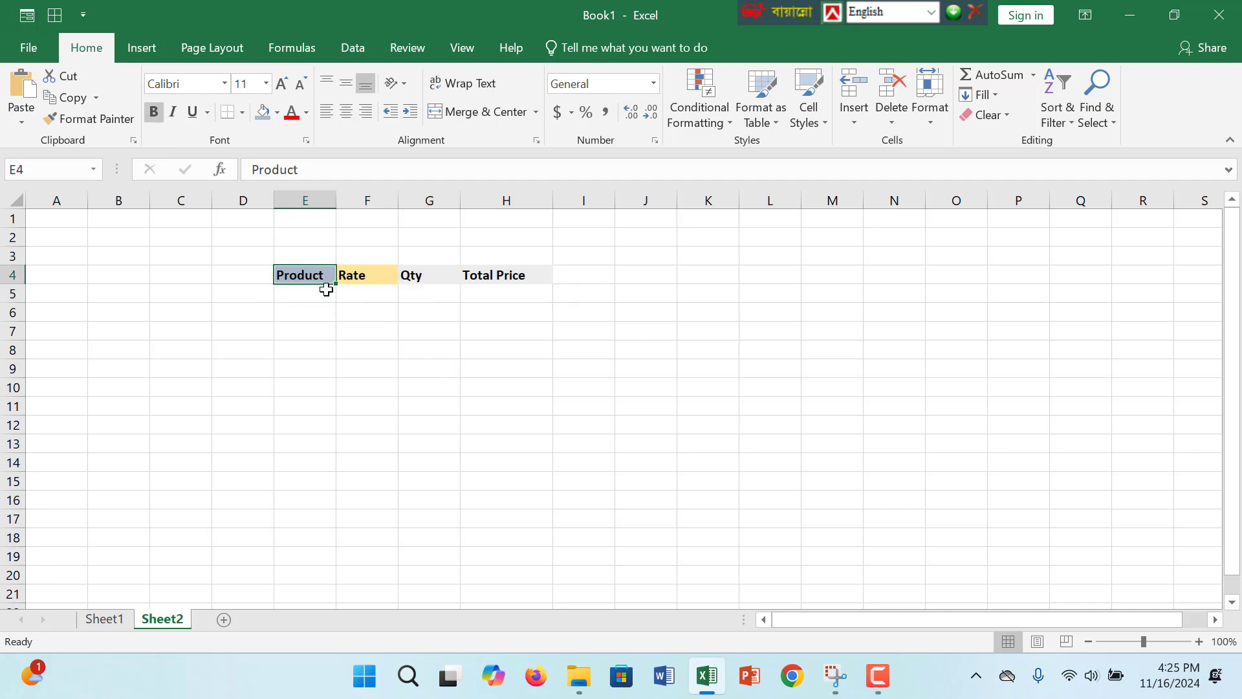
left_click(326, 295)
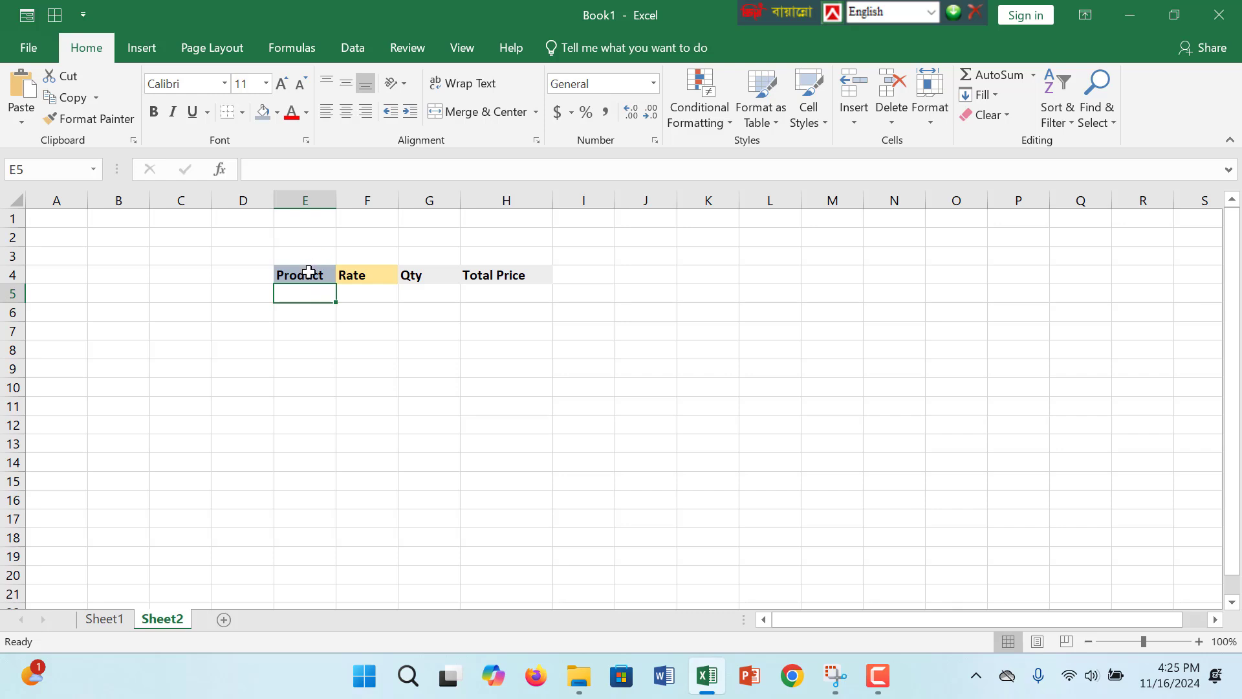
left_click(309, 272)
left_click(314, 286)
left_click(489, 289)
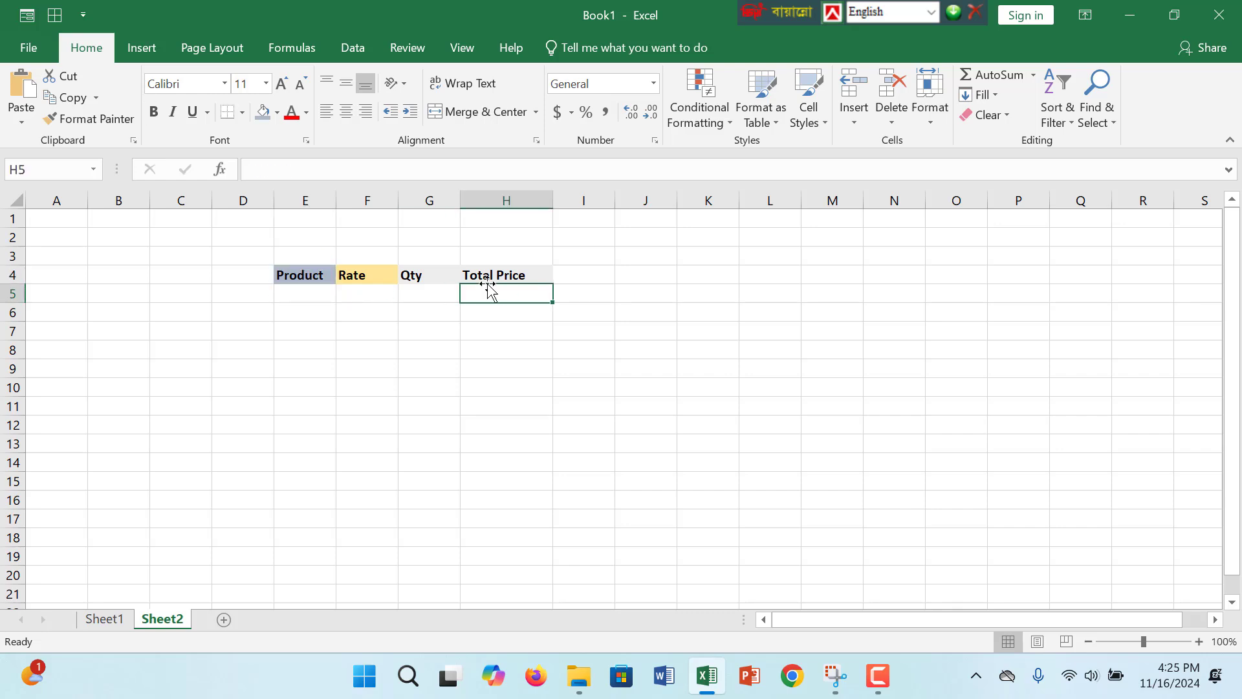
left_click(445, 290)
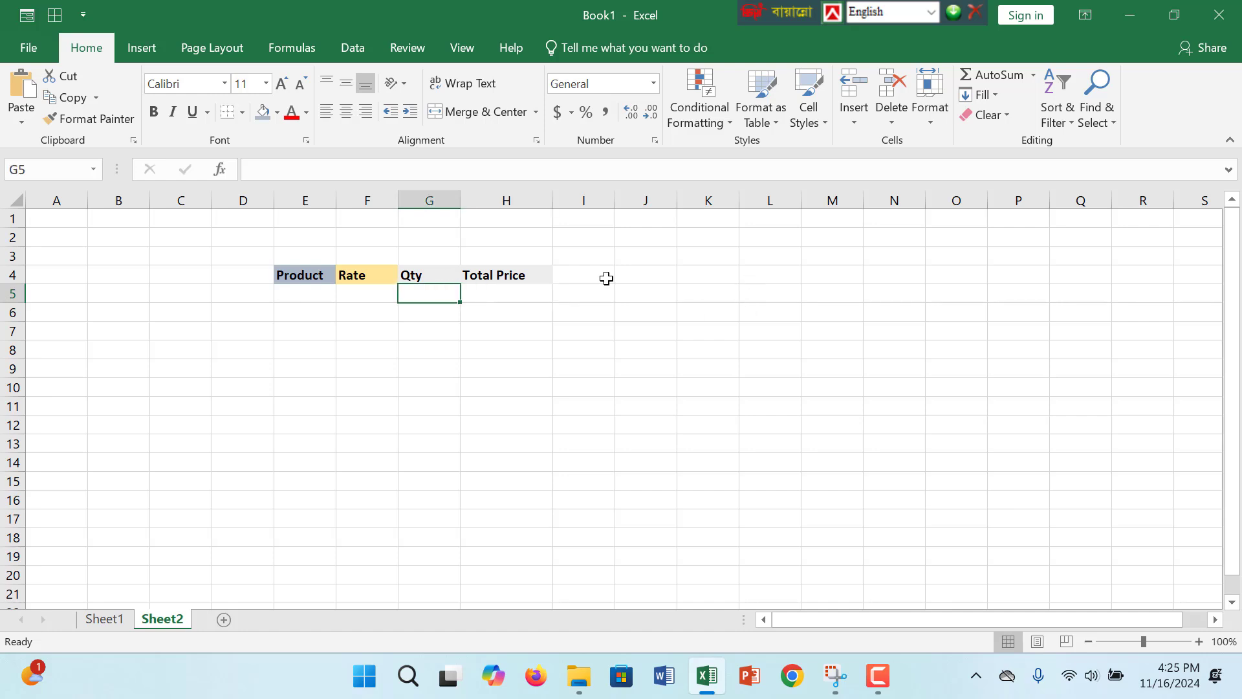
left_click(512, 275)
left_click(407, 292)
left_click(525, 273)
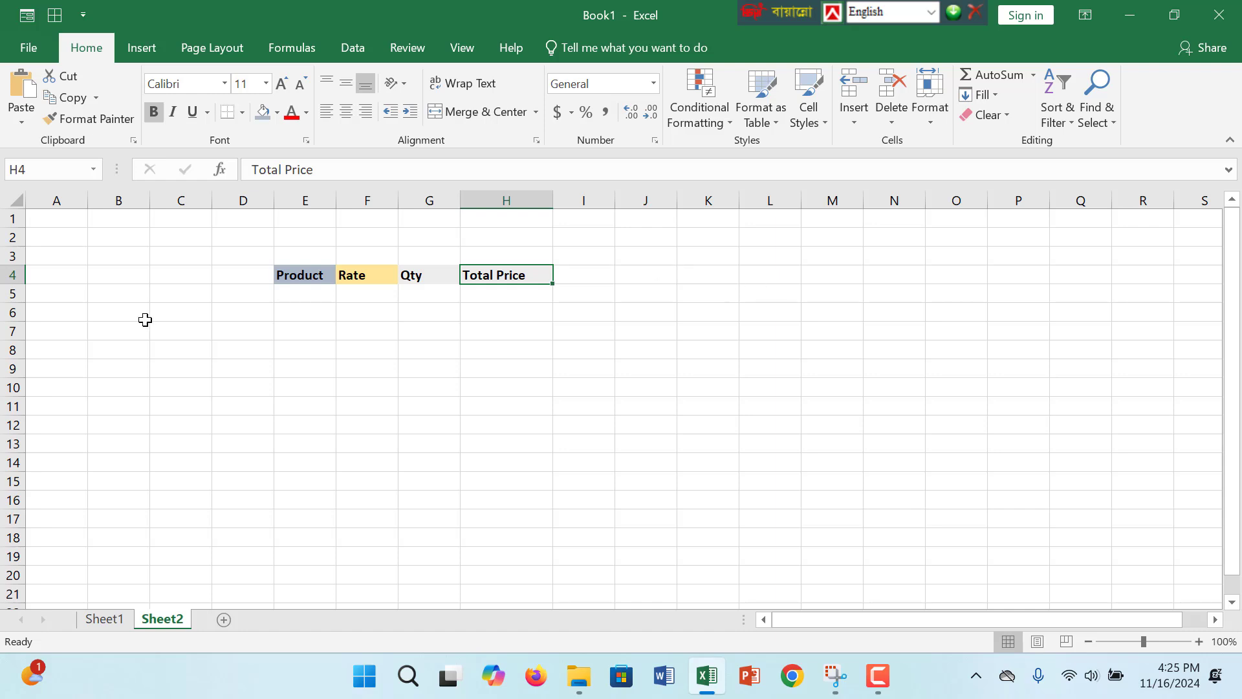
- Apply all borders to the table range E4:H8, covering the header row and four blank rows
left_click_drag(297, 274, 502, 350)
left_click(242, 115)
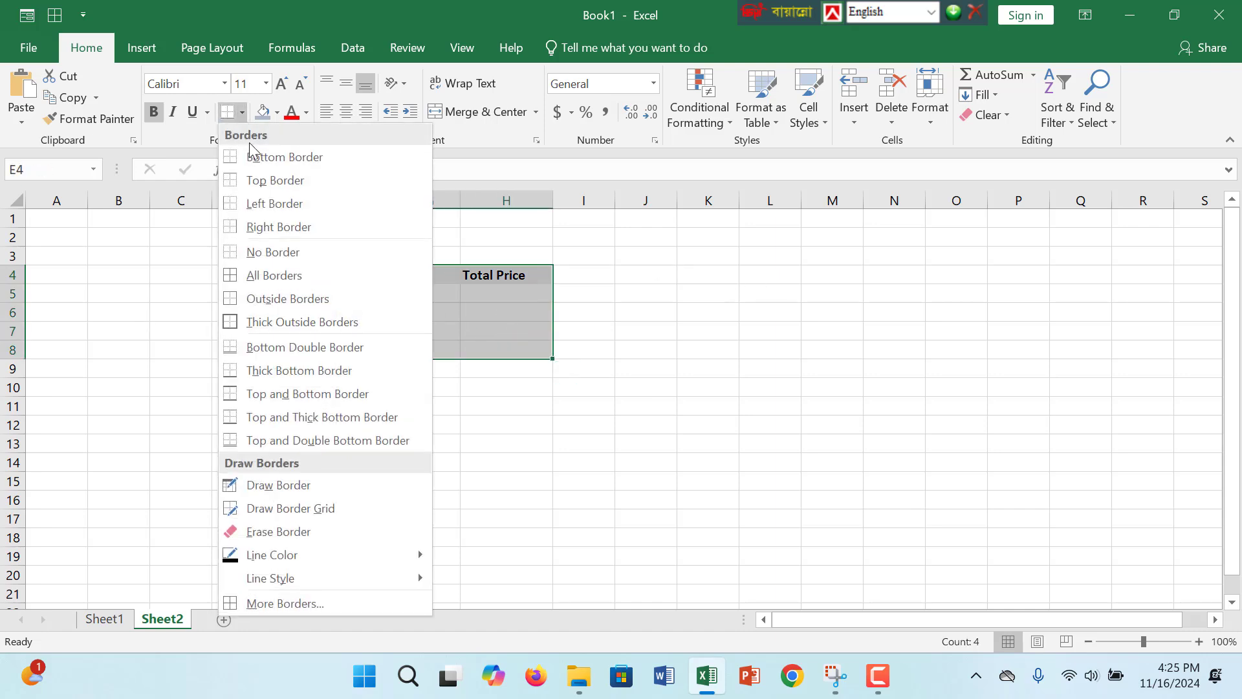
left_click(299, 280)
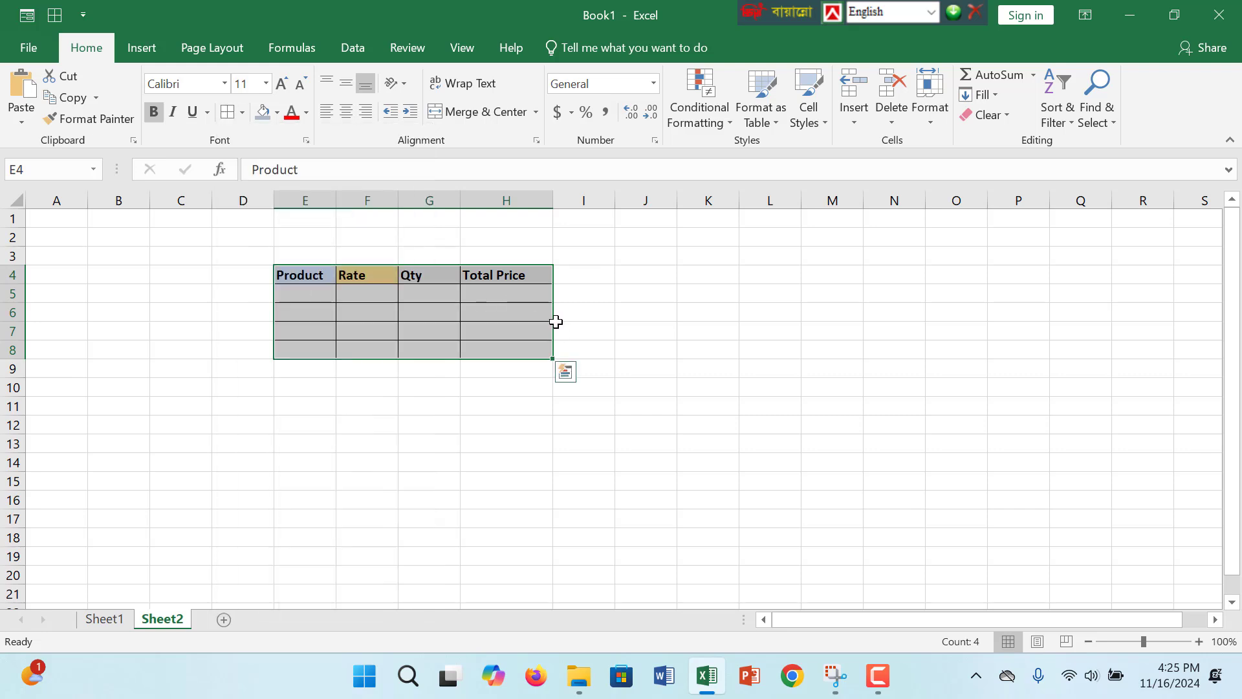
left_click(557, 327)
- Merge and center cells F2:G2 above the table and enter the title Sell Price
mouse_move(373, 243)
left_mouse_down()
mouse_move(436, 239)
mouse_move(434, 251)
mouse_move(425, 242)
left_mouse_up()
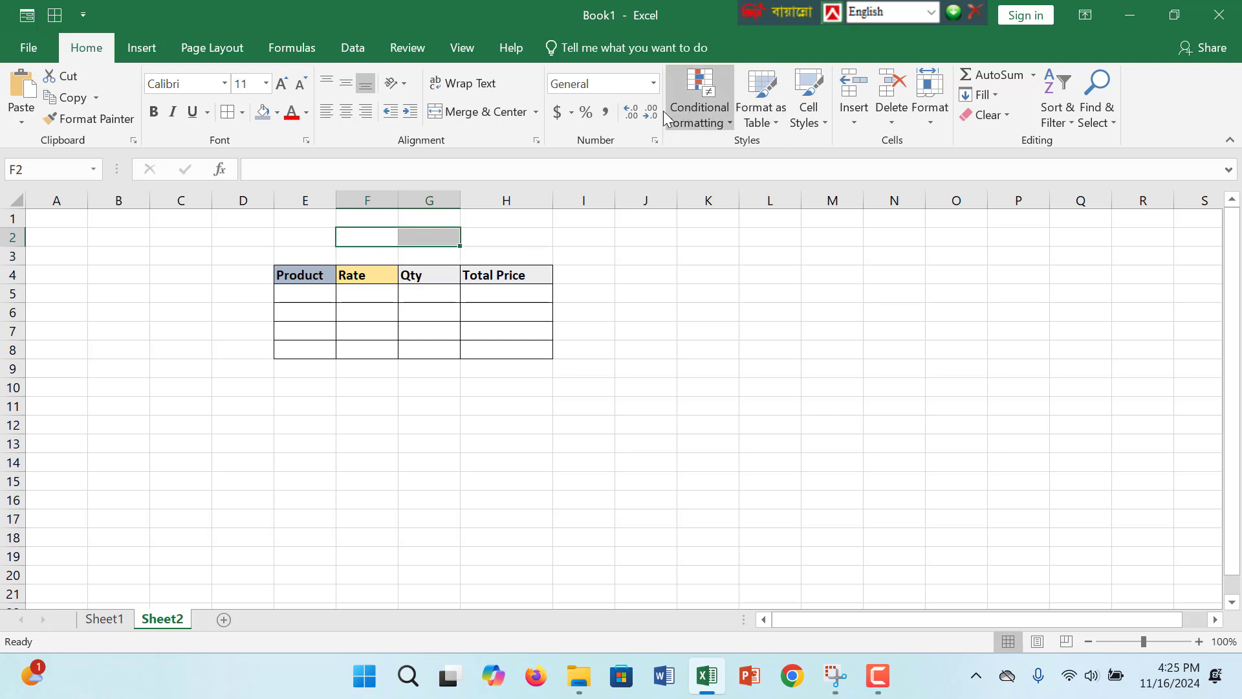
left_click(477, 111)
double_click(398, 240)
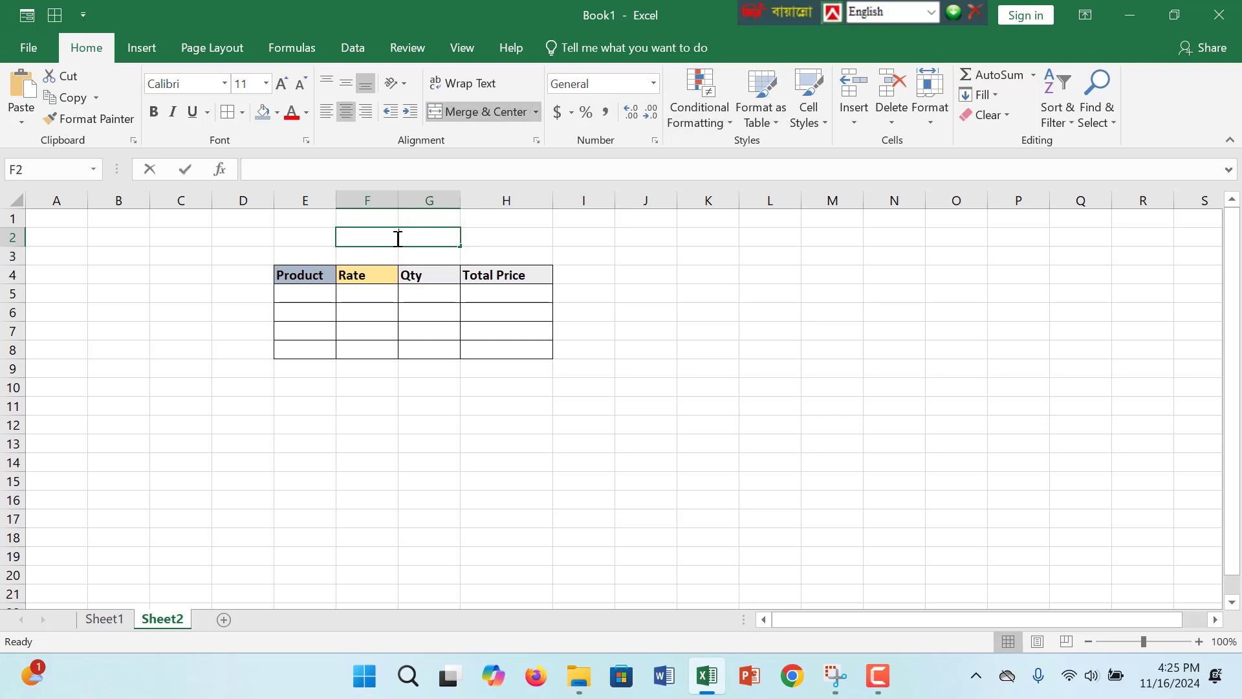
type("Sel")
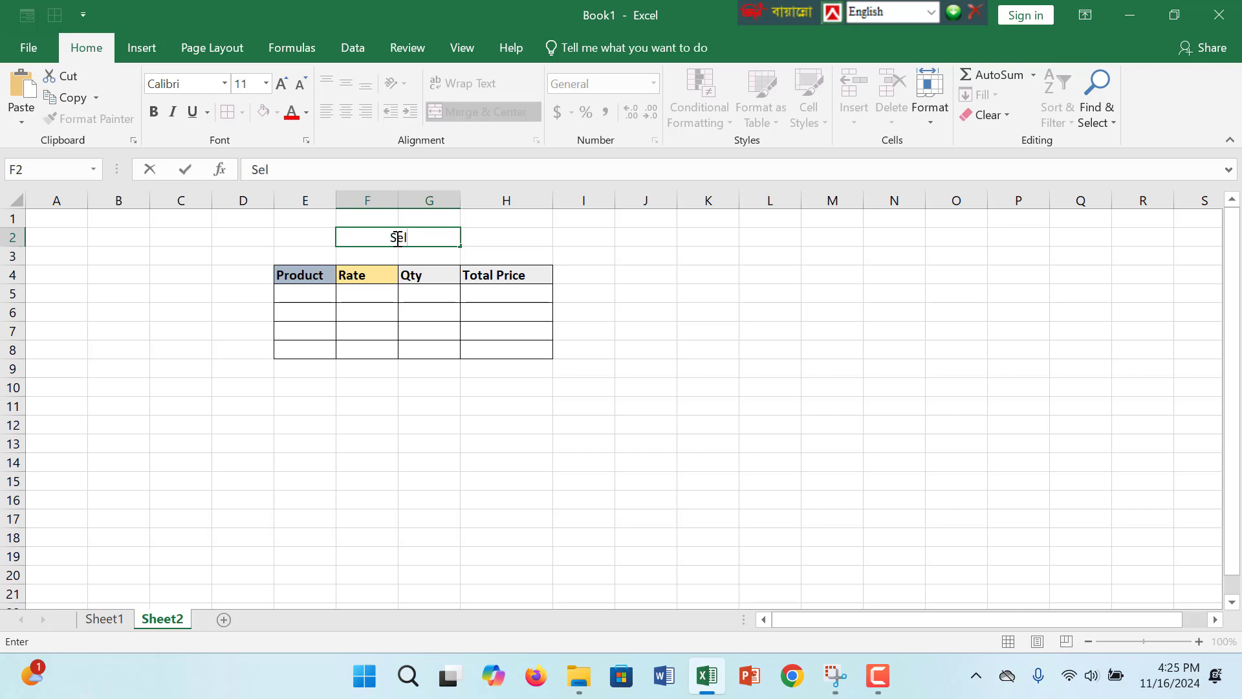
type("l Price")
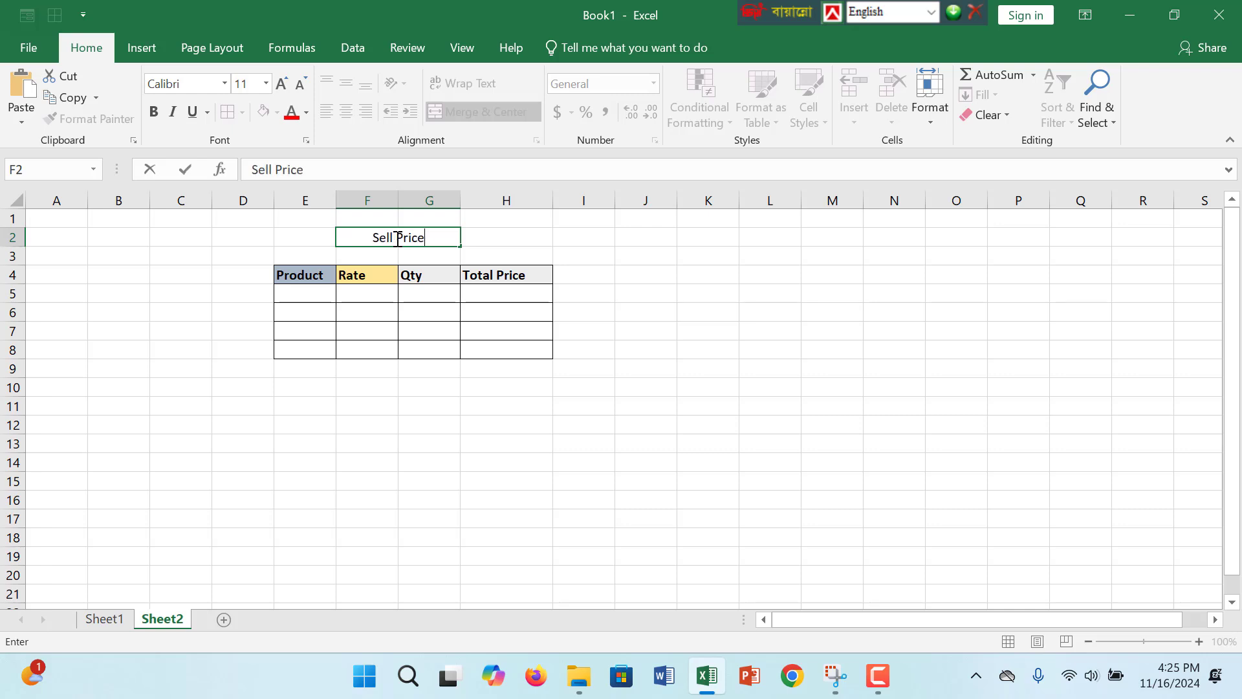
- Add a border around the merged Sell Price title cell
left_click(728, 255)
left_click(445, 244)
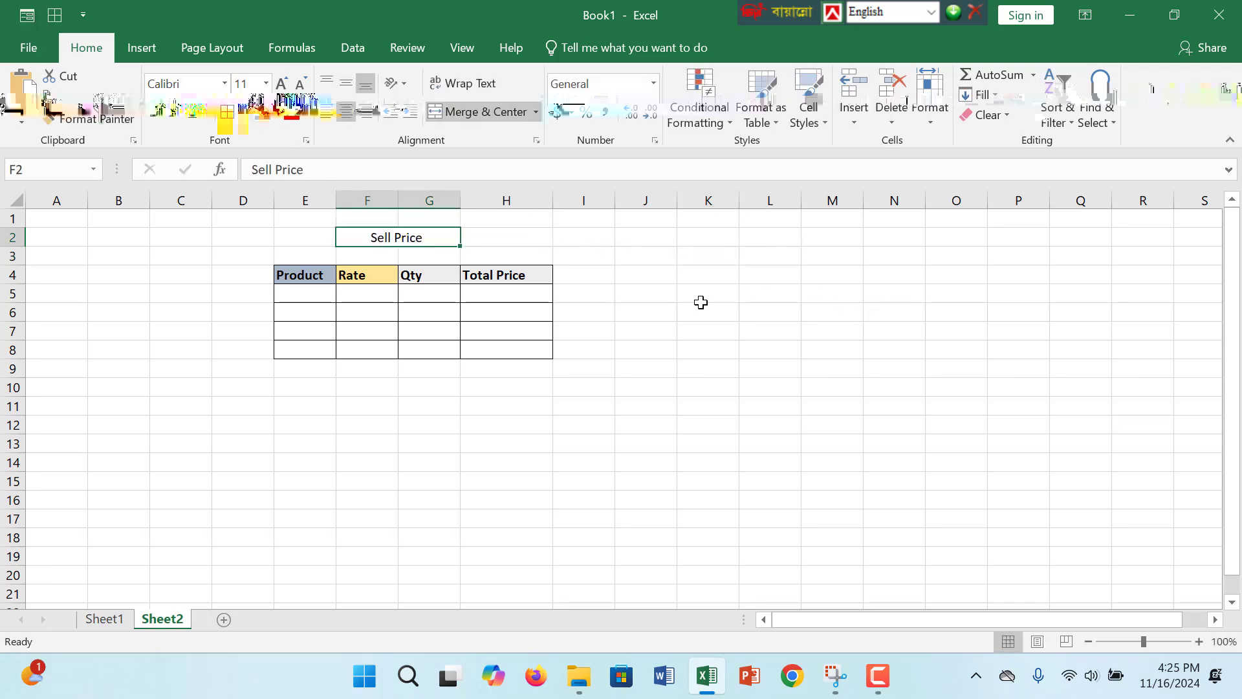
left_click(603, 272)
- Copy the titled table in E2:H8 and paste the copy starting at cell N2
left_click_drag(797, 245, 896, 242)
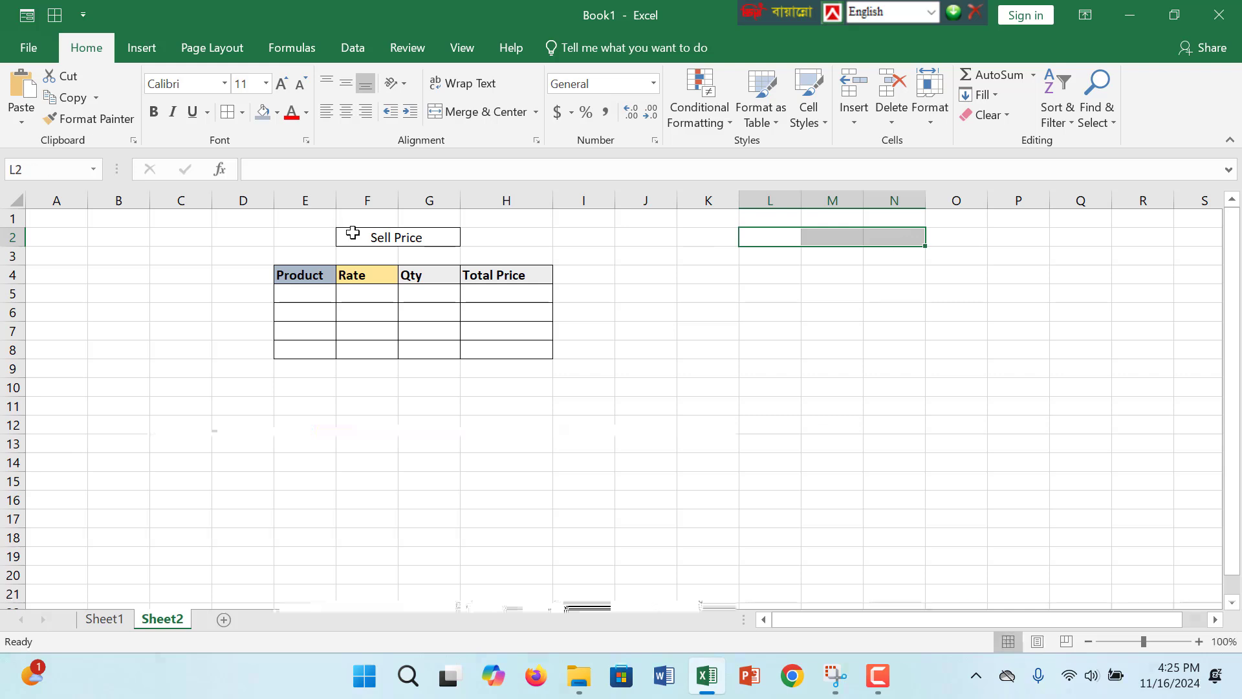
left_click_drag(343, 237, 533, 336)
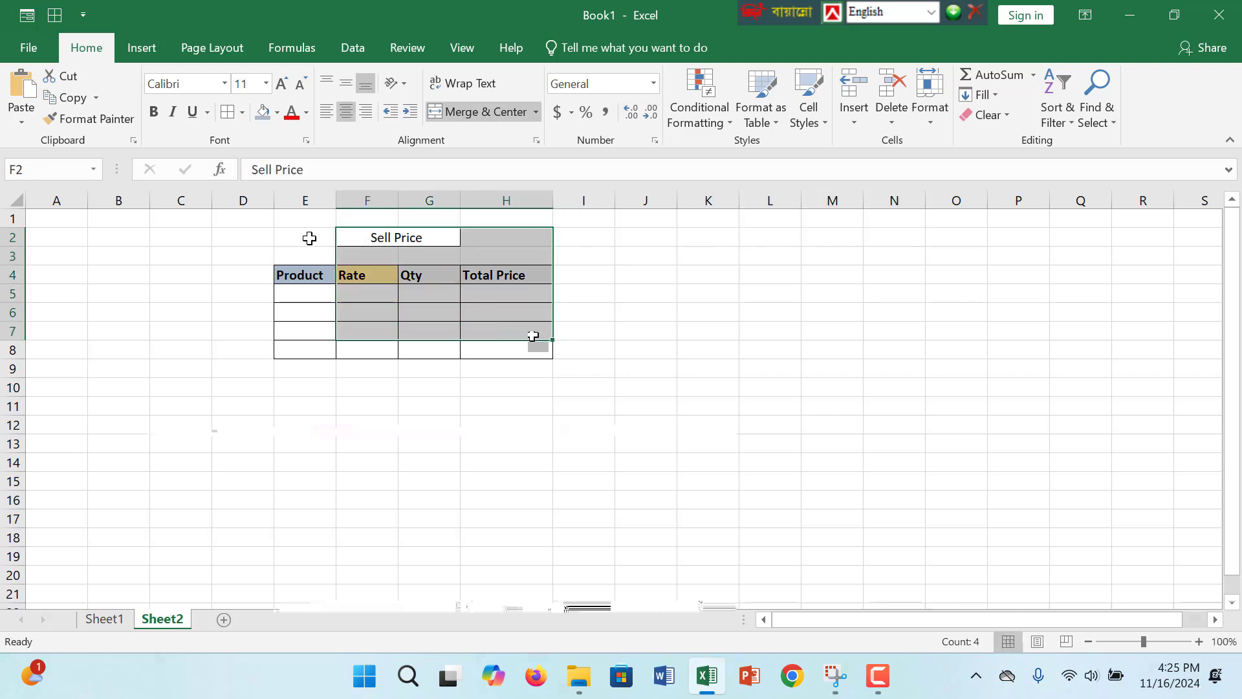
left_click_drag(311, 235, 524, 347)
key("ctrl+c")
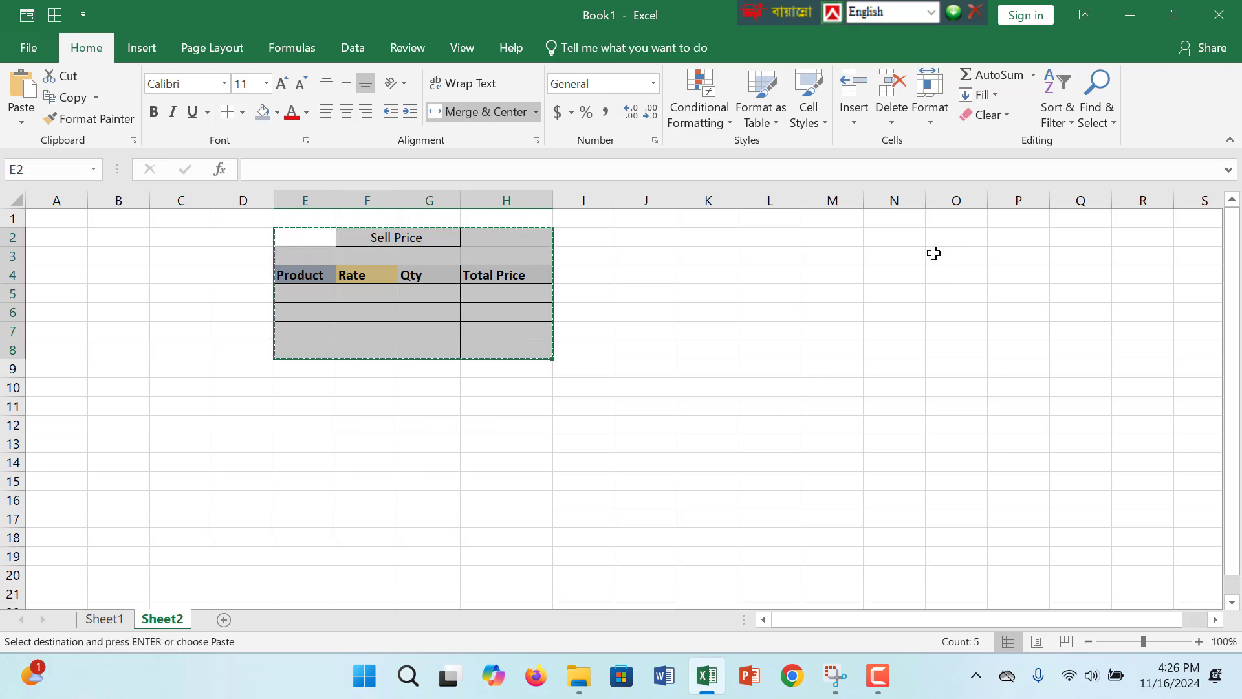
left_click(914, 243)
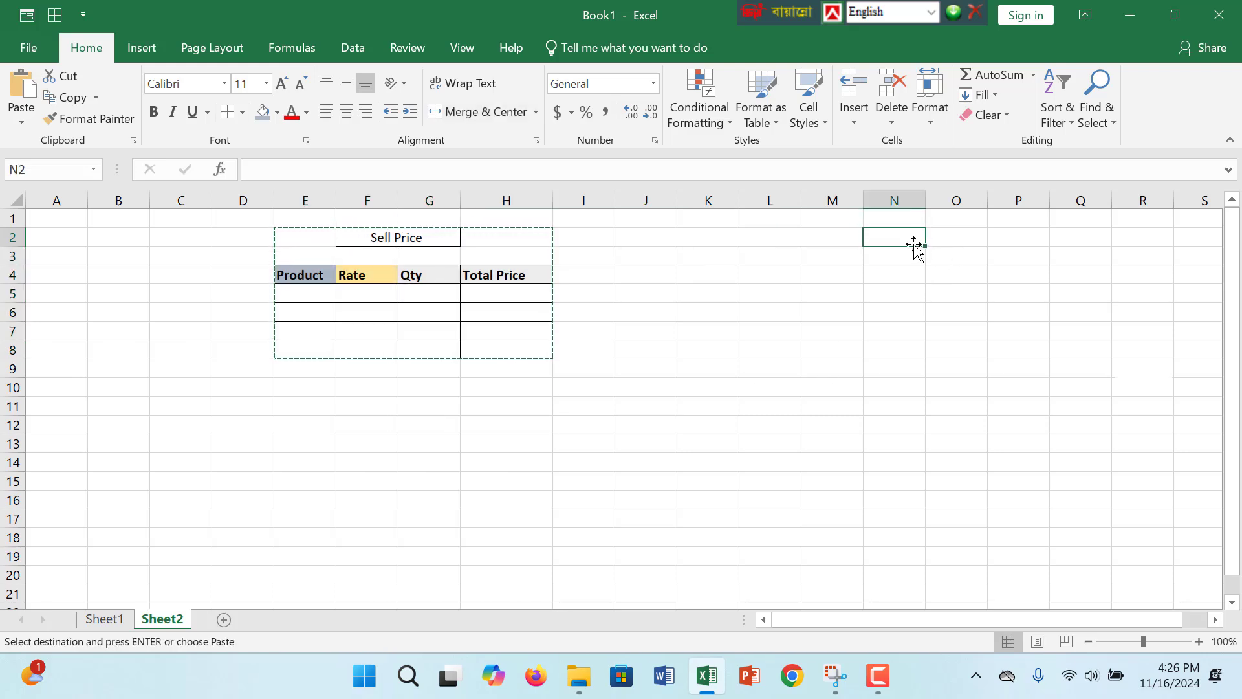
key("ctrl+v")
left_click(952, 277)
- Change the title of the pasted table in O2 to Buy Price
left_click(993, 238)
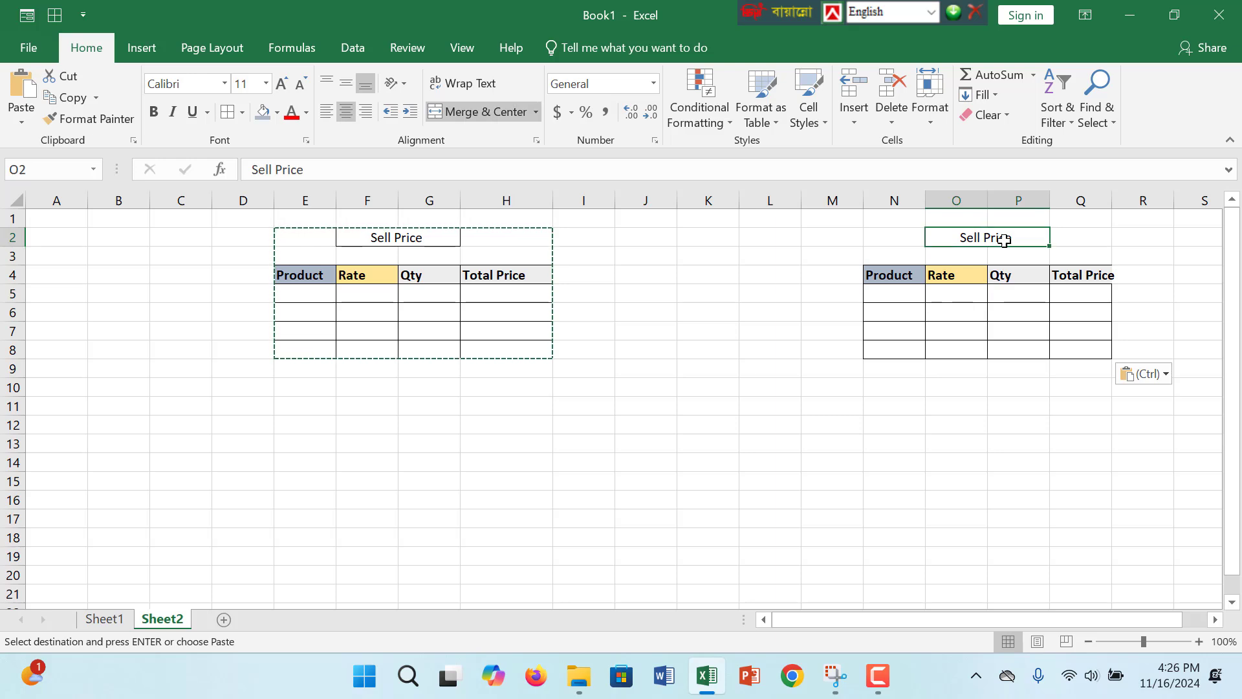
double_click(981, 238)
double_click(968, 238)
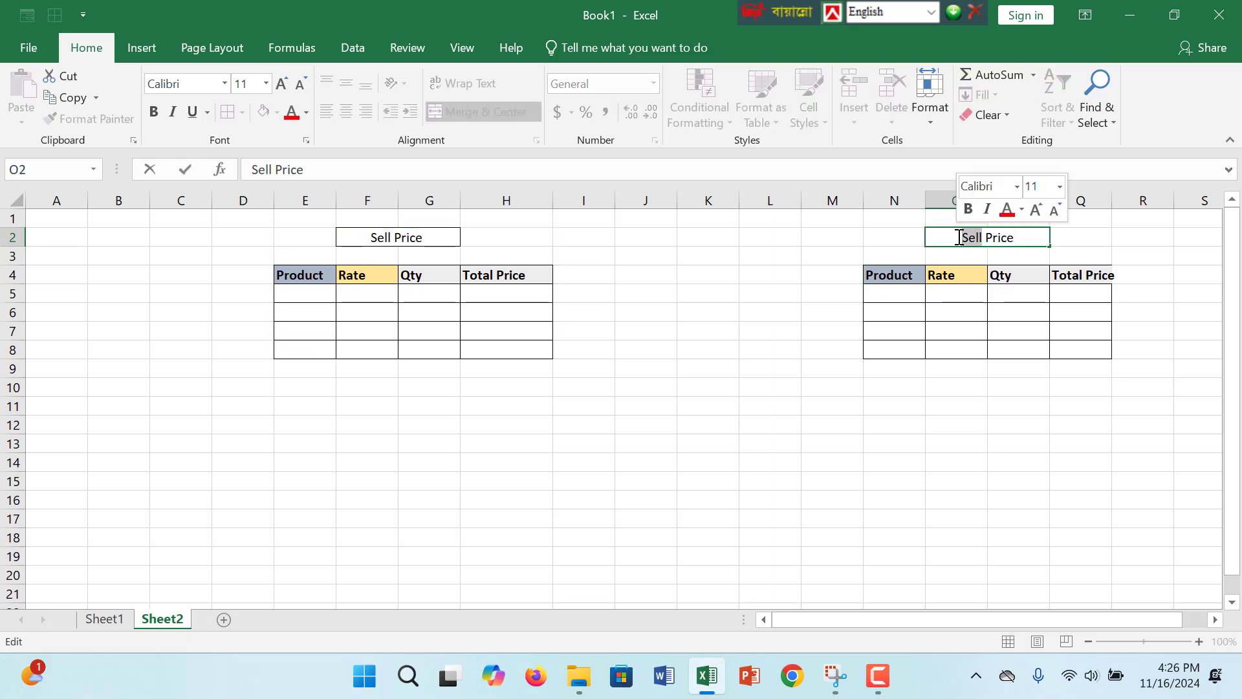
key("BackSpace")
type("Buy")
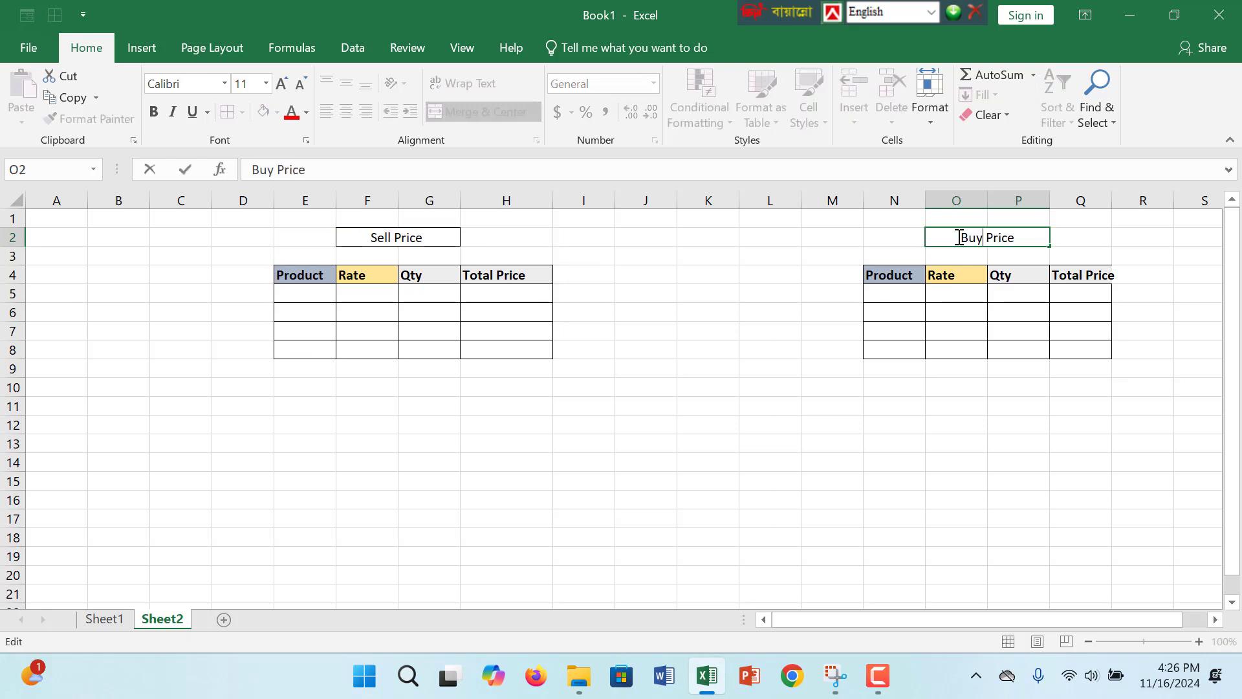
- Number the Product column of the Buy Price table 1 to 4 in cells N5 to N8
left_click(894, 296)
type("1")
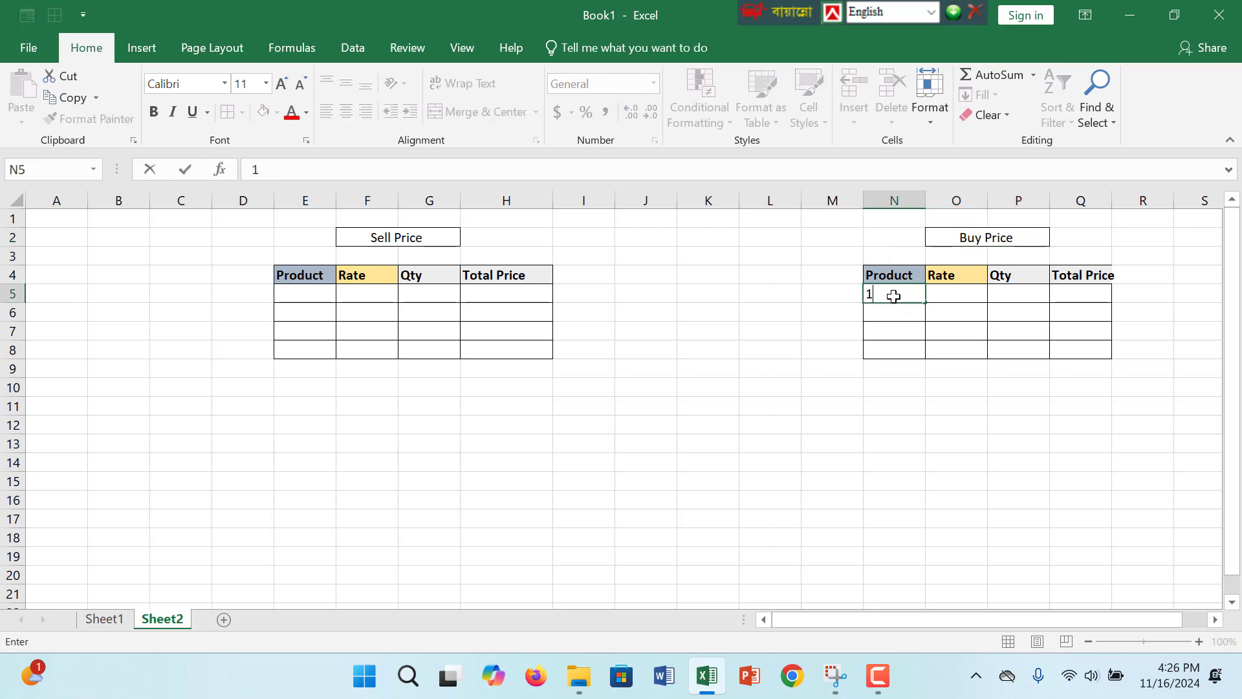
key("Return")
type("2")
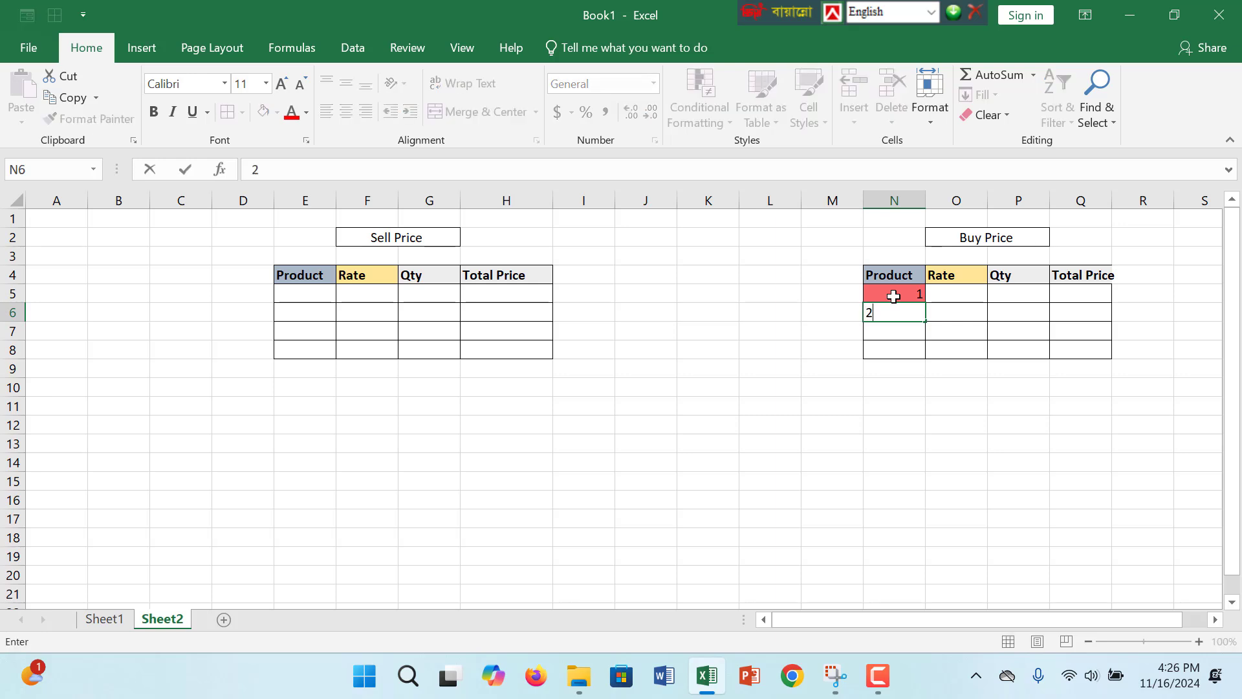
key("Return")
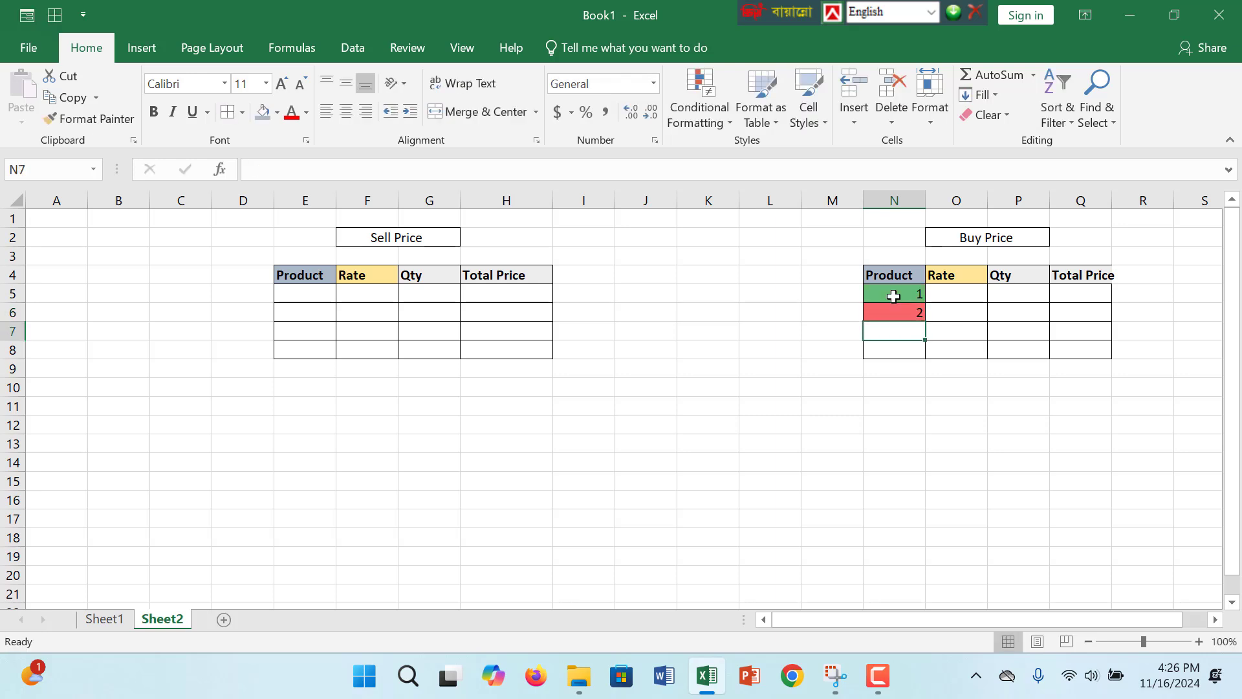
type("3")
key("Return")
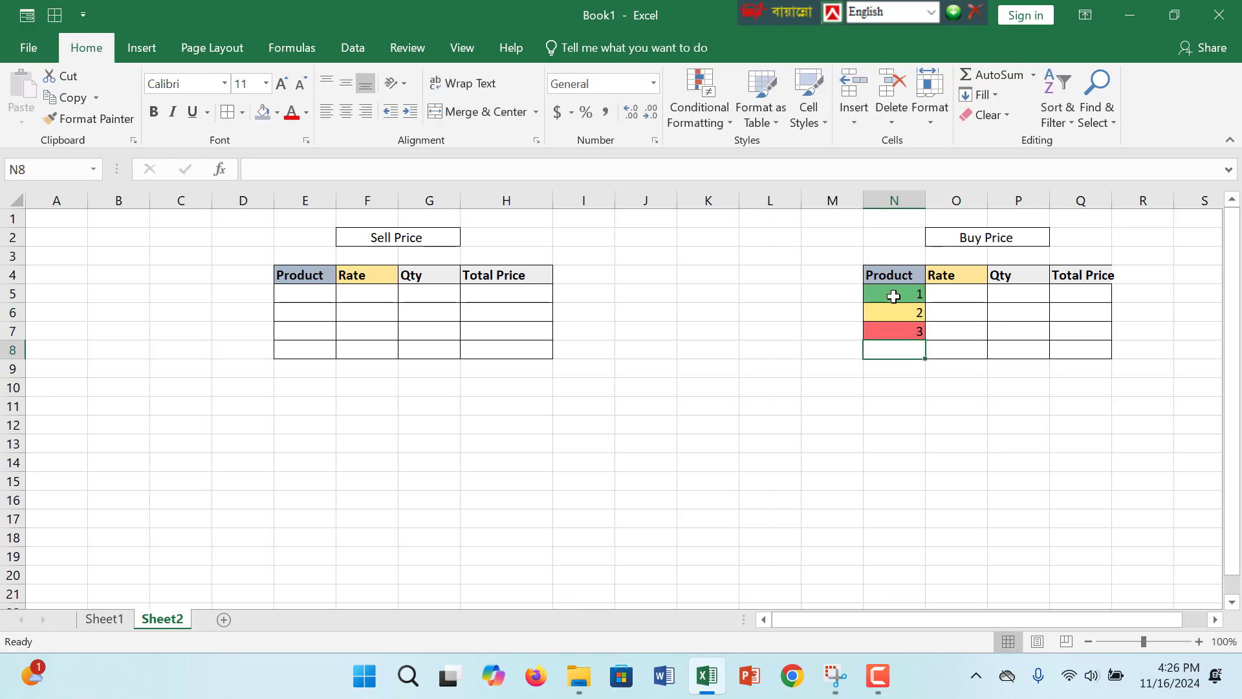
type("4")
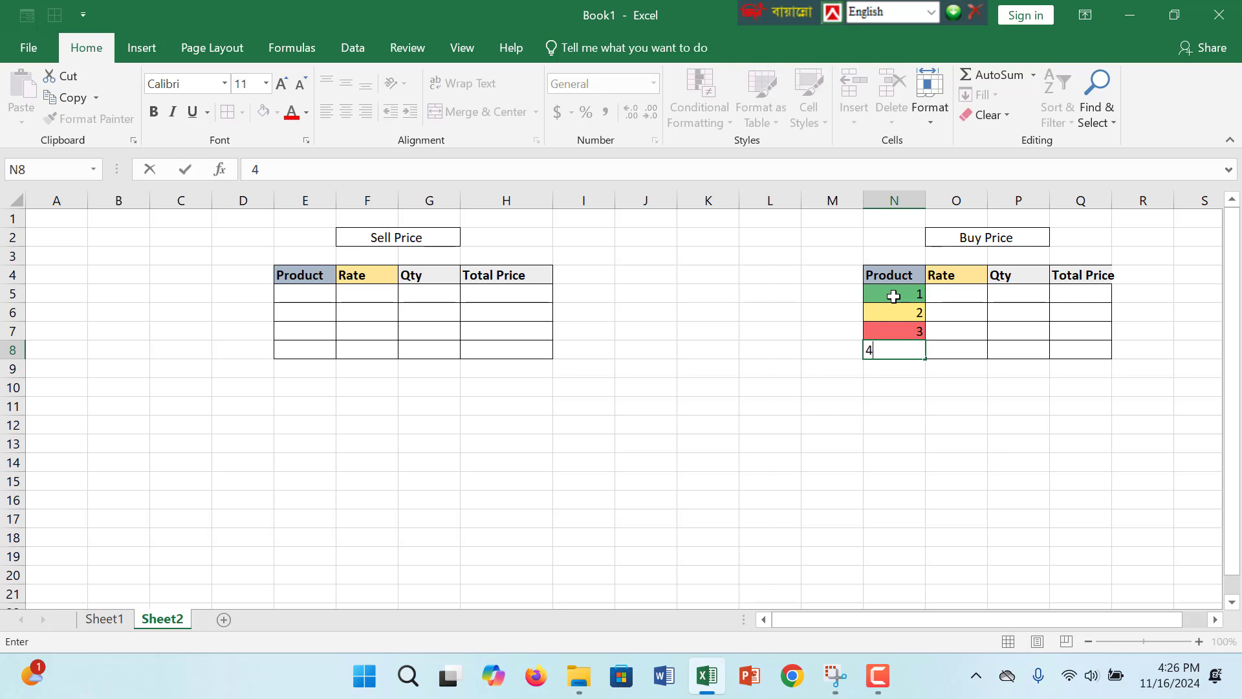
key("Return")
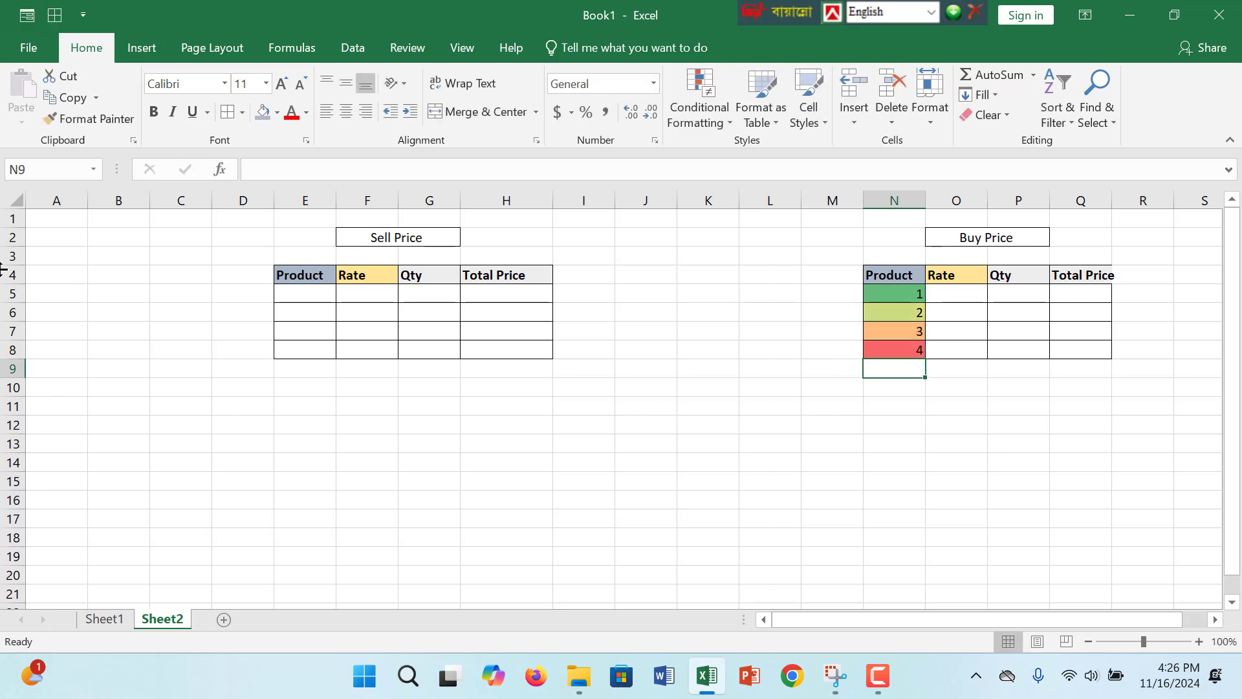
- Apply the red-yellow-green color scale conditional formatting to E5, the first Product cell of the Sell Price table
left_click(292, 294)
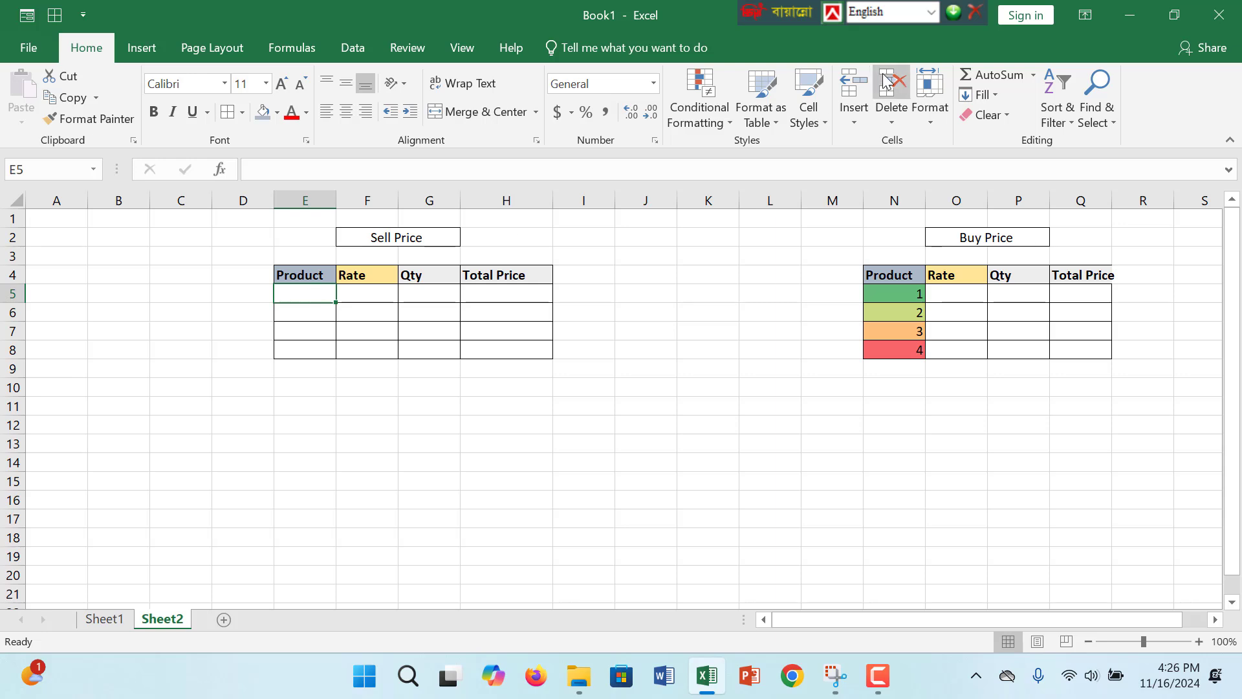
left_click(701, 126)
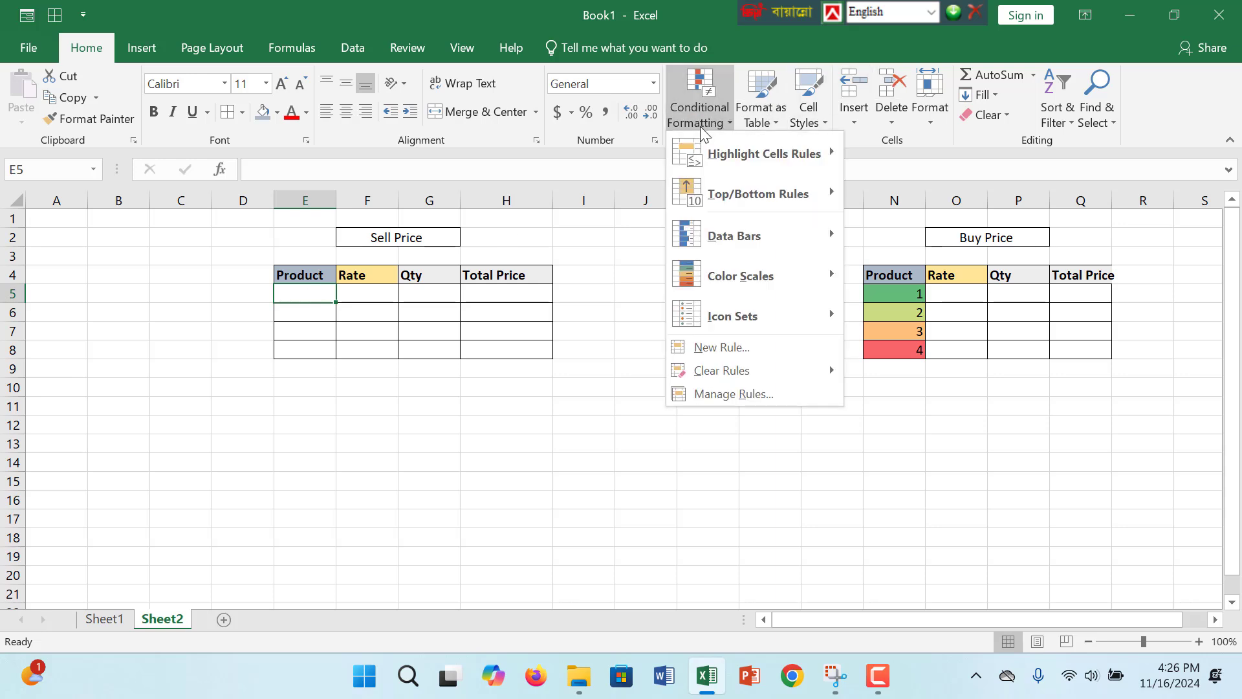
mouse_move(747, 277)
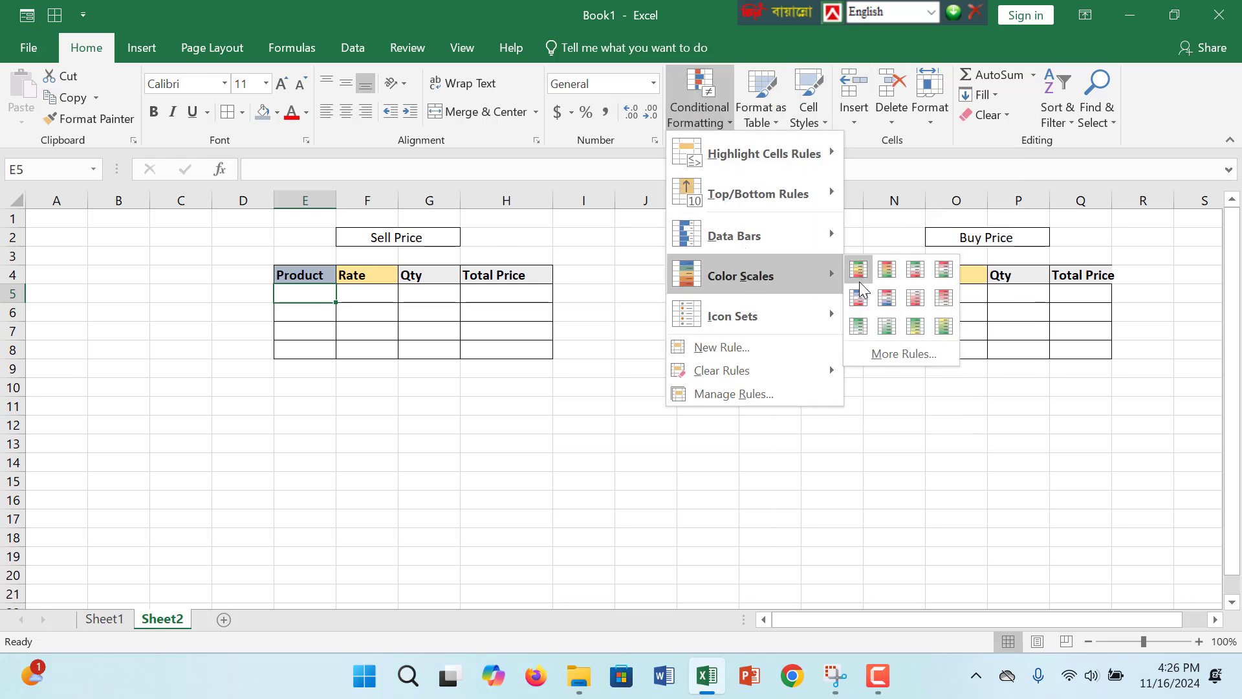
left_click(898, 280)
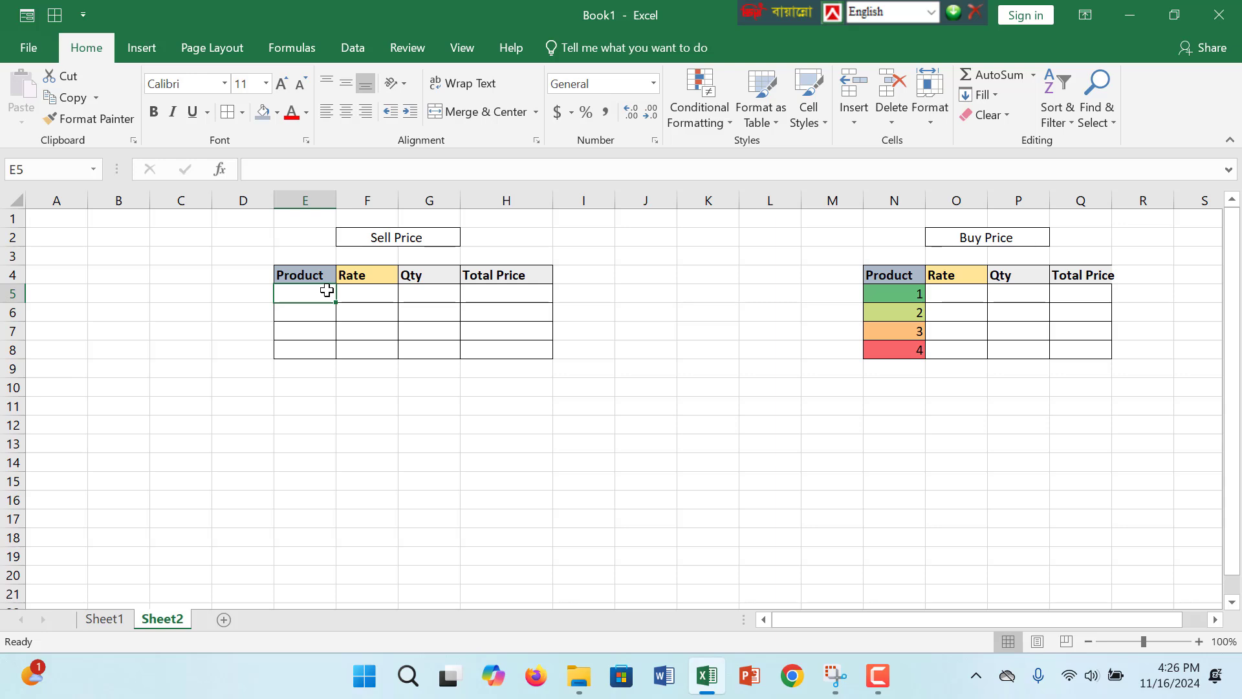
- Number the Product column of the Sell Price table 1 to 4 in cells E5 to E8
type("4")
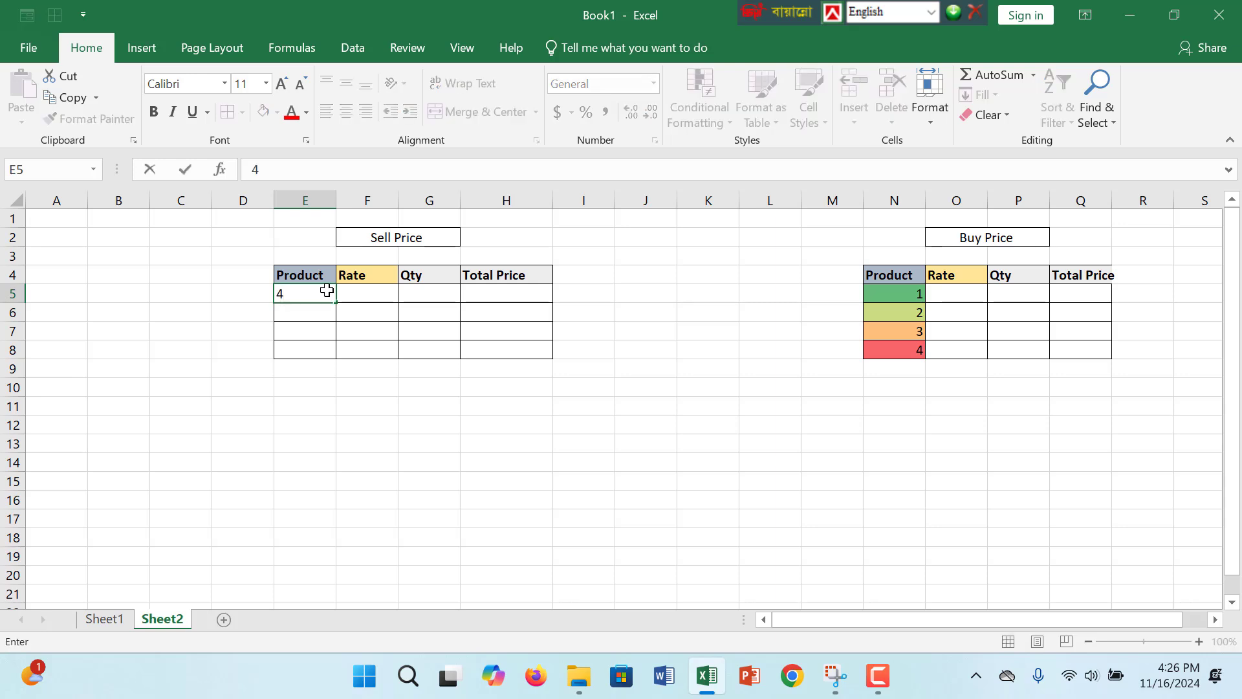
type("4")
key("Return")
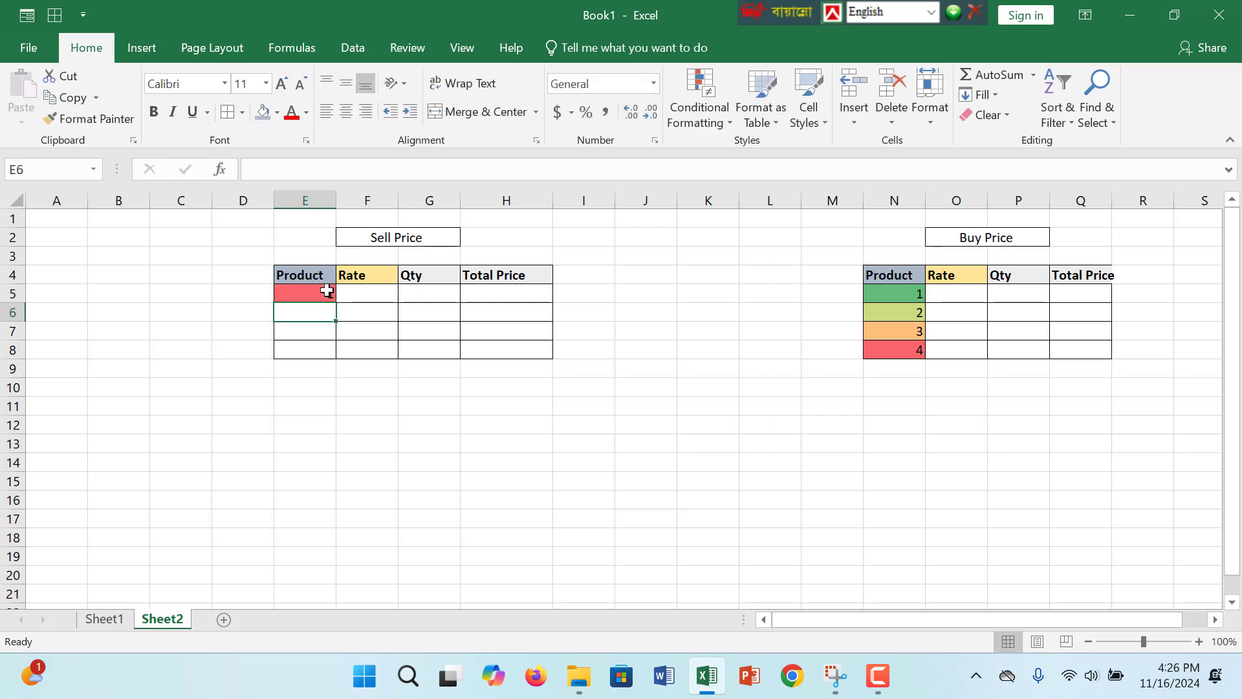
type("2")
key("Return")
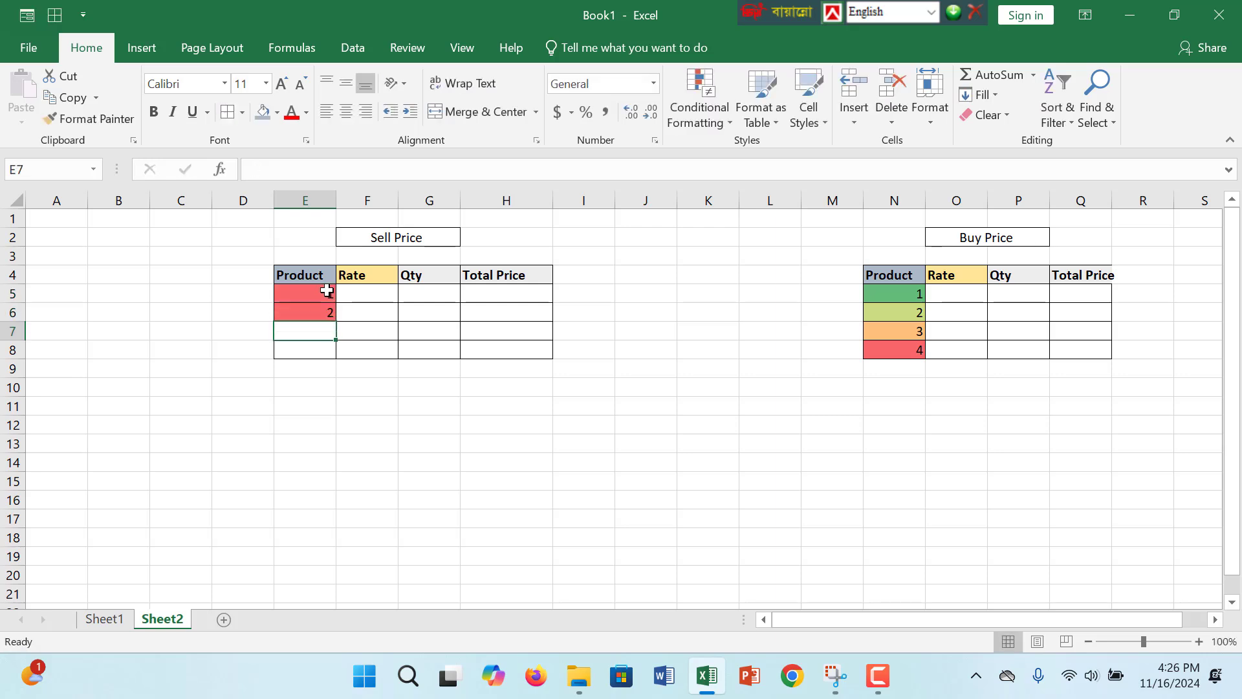
type("3")
key("Return")
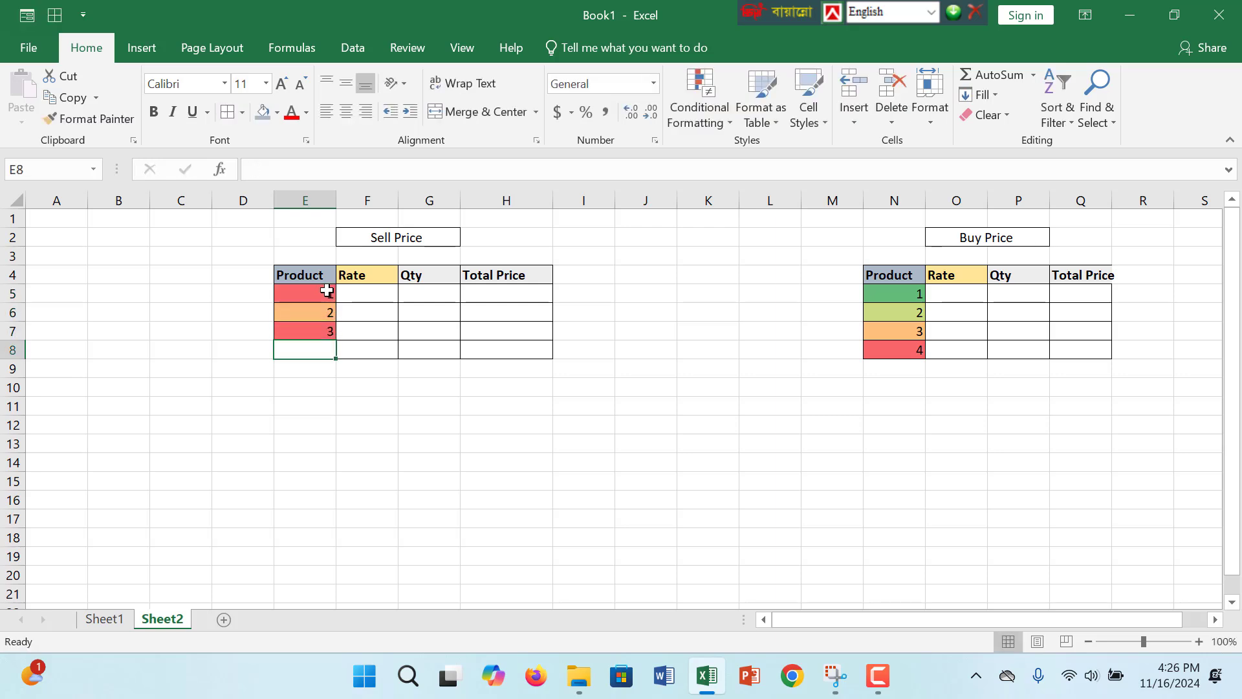
type("4")
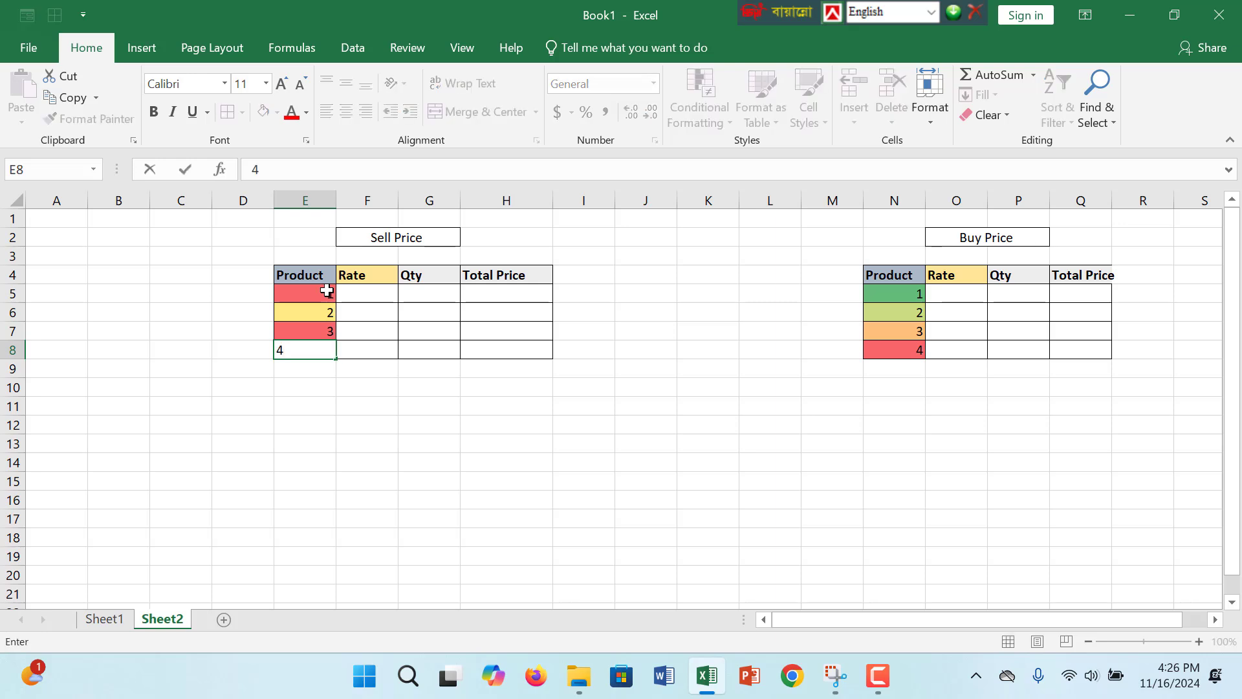
key("Return")
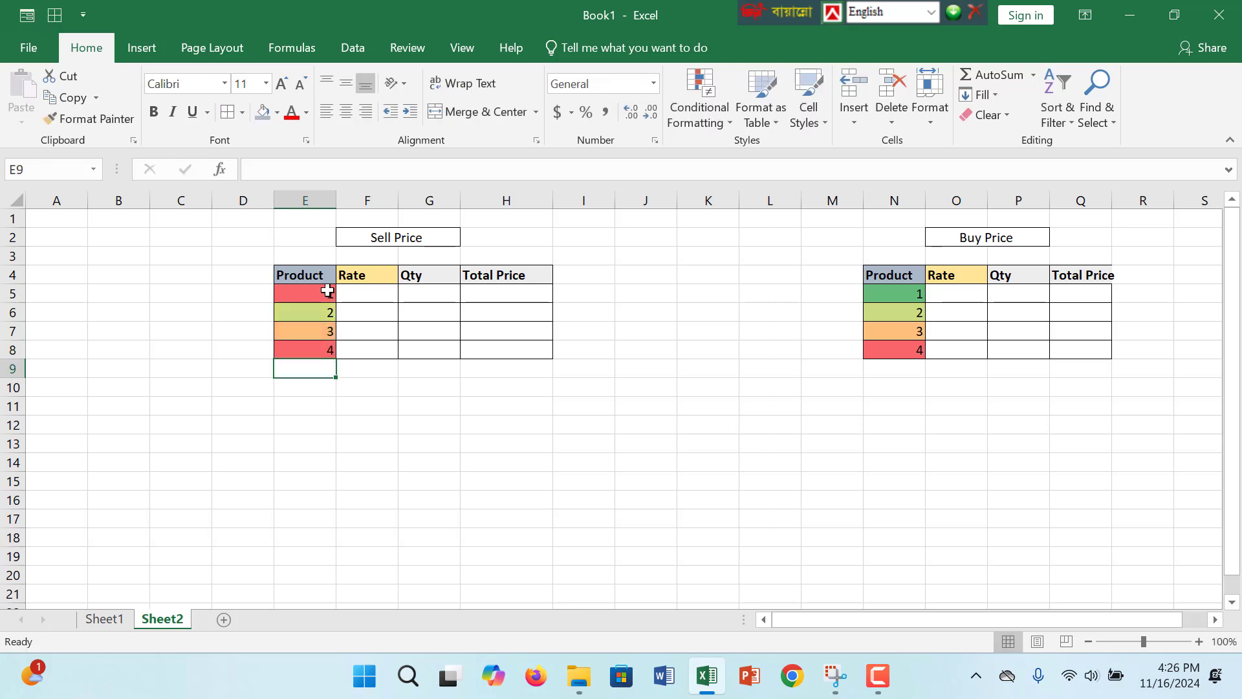
- Enter a Rate of 250 for product 1 of the Sell Price table in cell F5
left_click(379, 291)
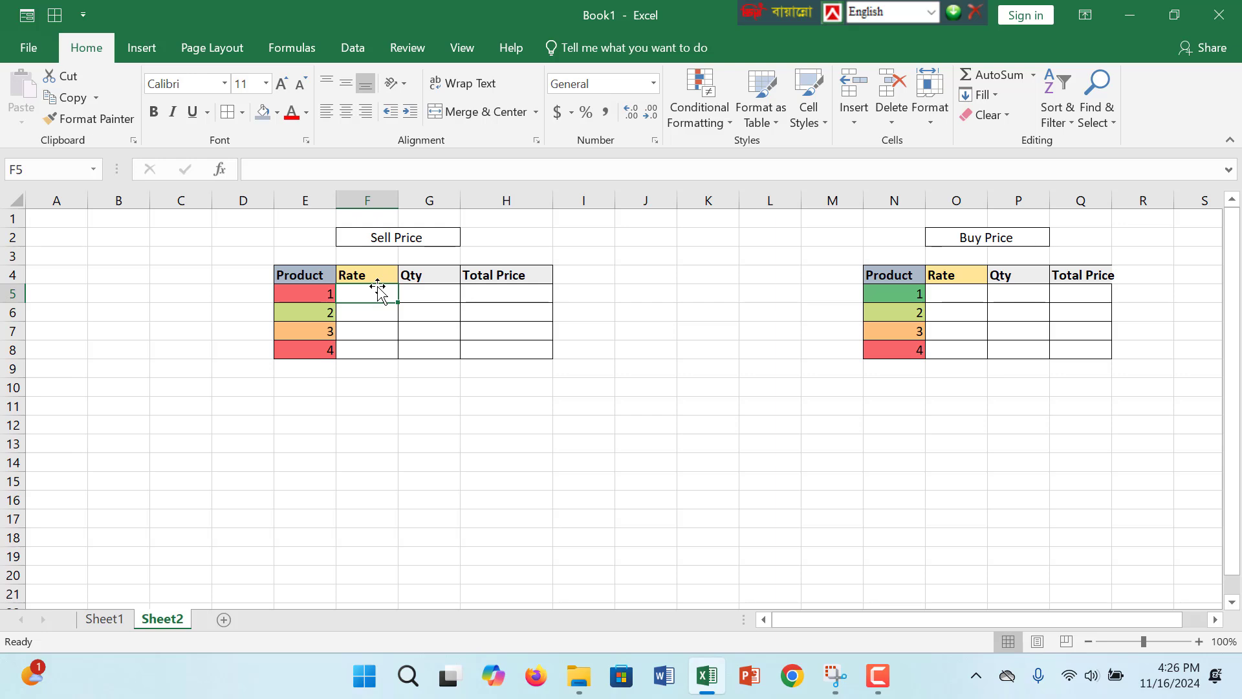
type("250")
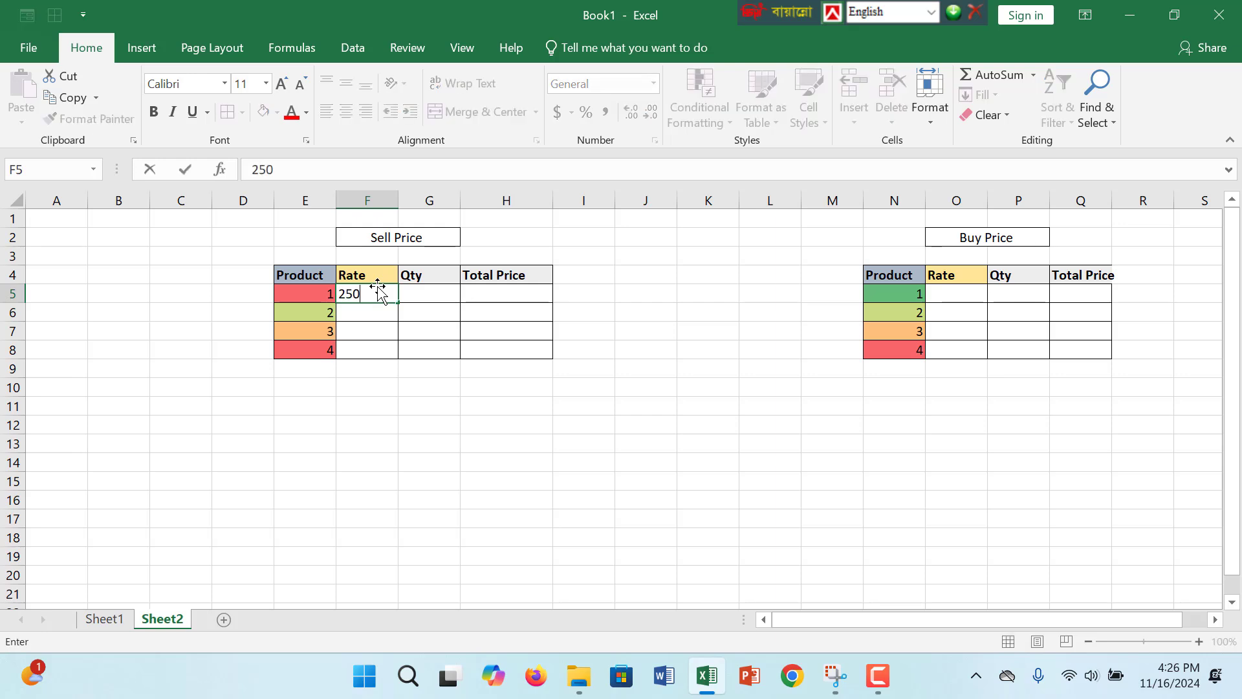
left_click(386, 311)
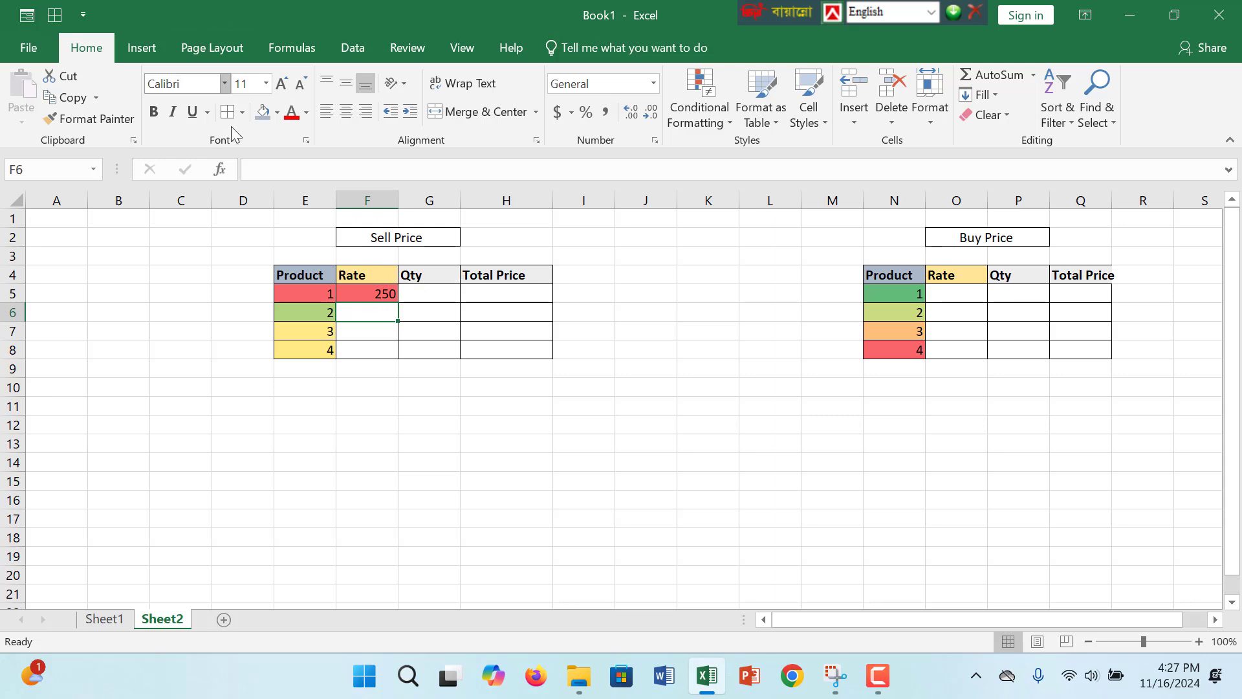
left_click(266, 113)
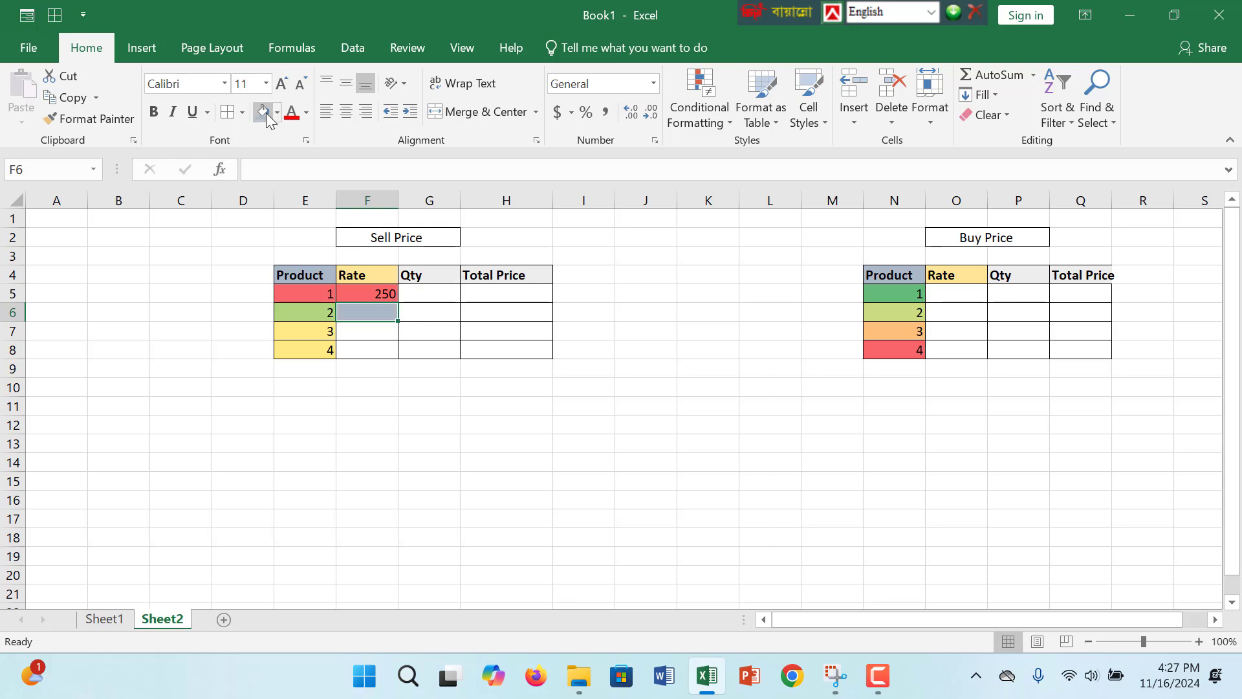
left_click(388, 288)
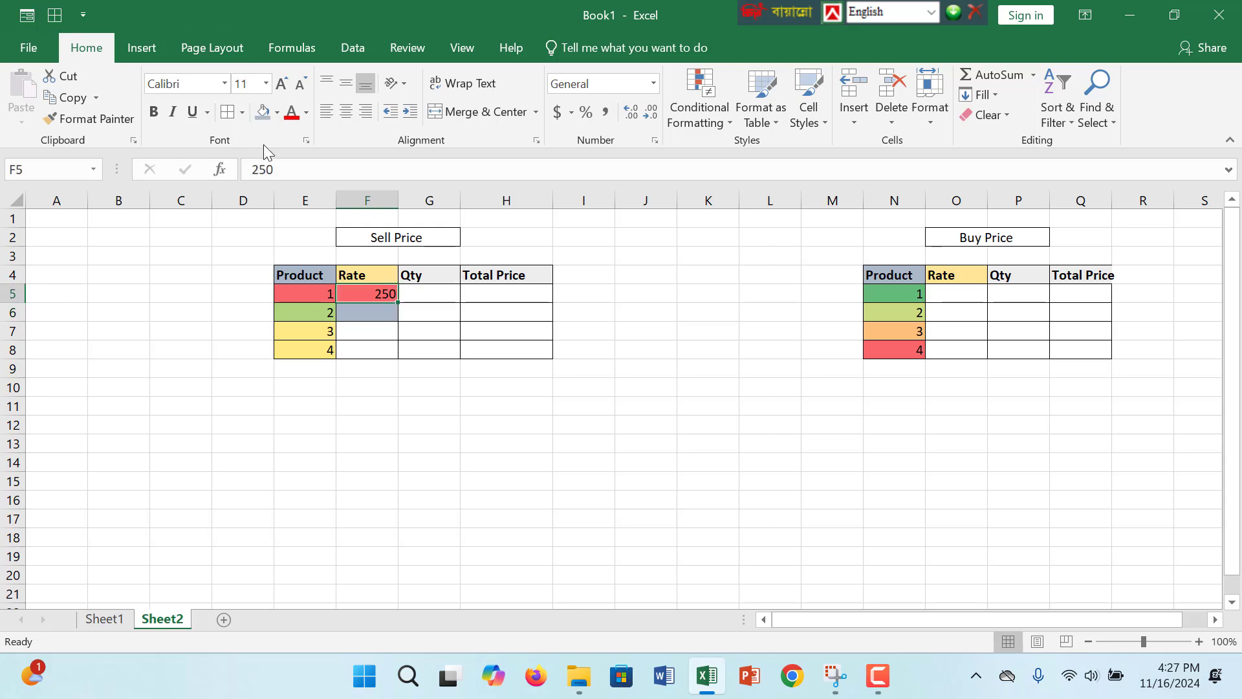
left_click(376, 309)
left_click(387, 293)
left_click(383, 311)
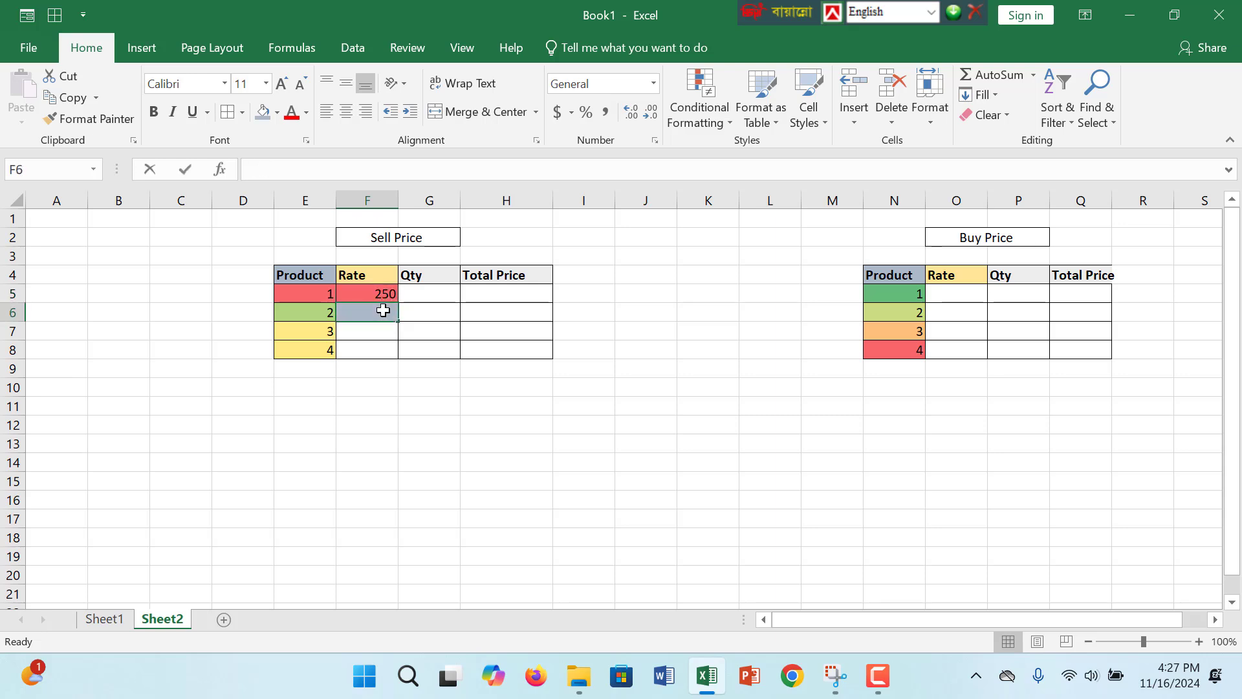
double_click(384, 311)
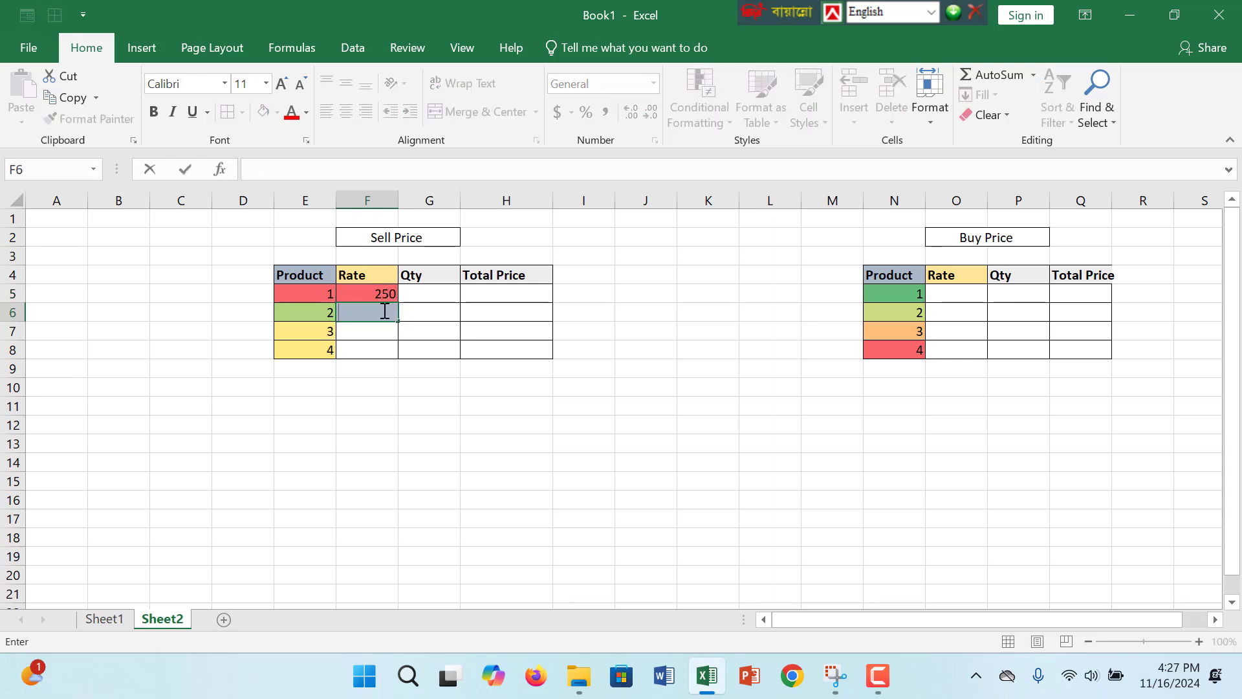
left_click(540, 386)
left_click(388, 311)
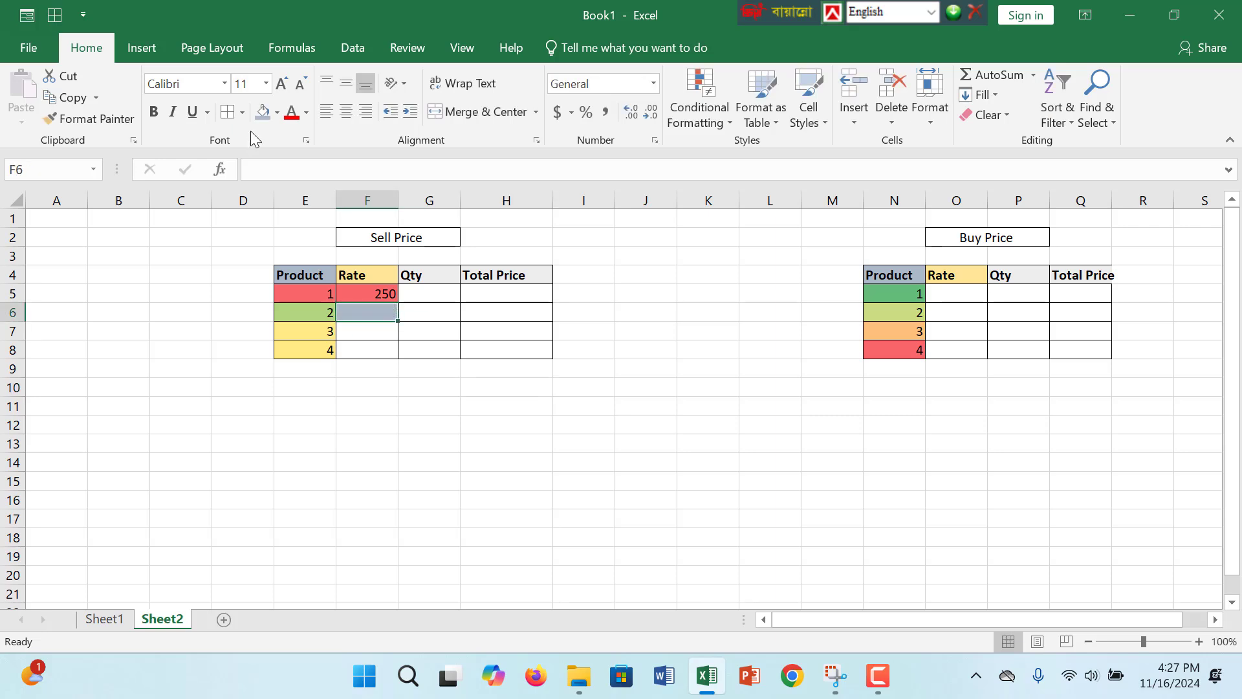
left_click(279, 114)
left_click(340, 276)
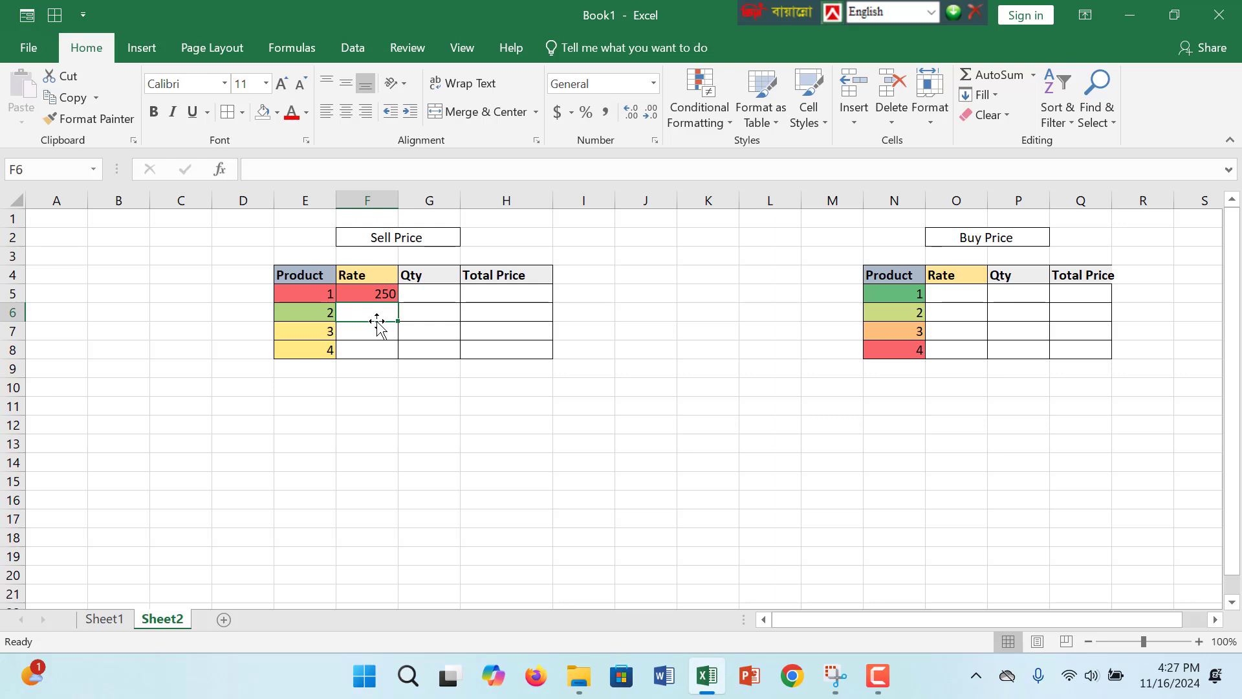
- Enter the Sell Price rates 120, 330 and 200 for products 2 to 4 in cells F6 to F8
type("120")
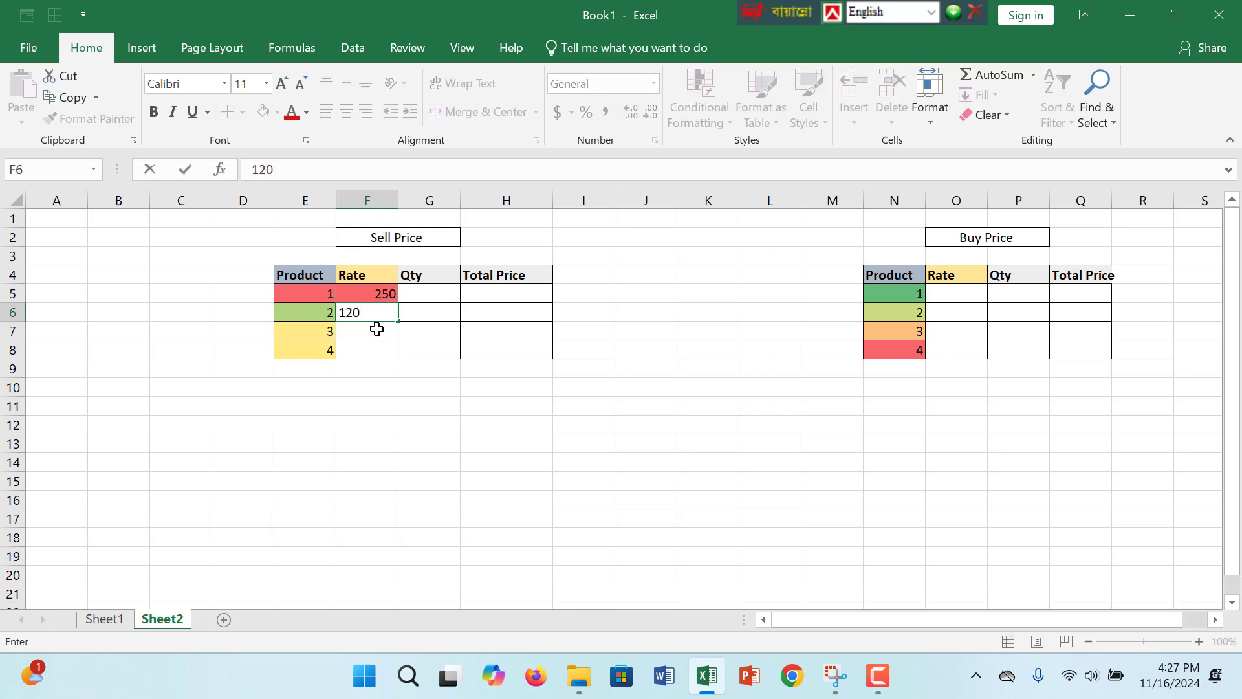
key("Return")
type("330")
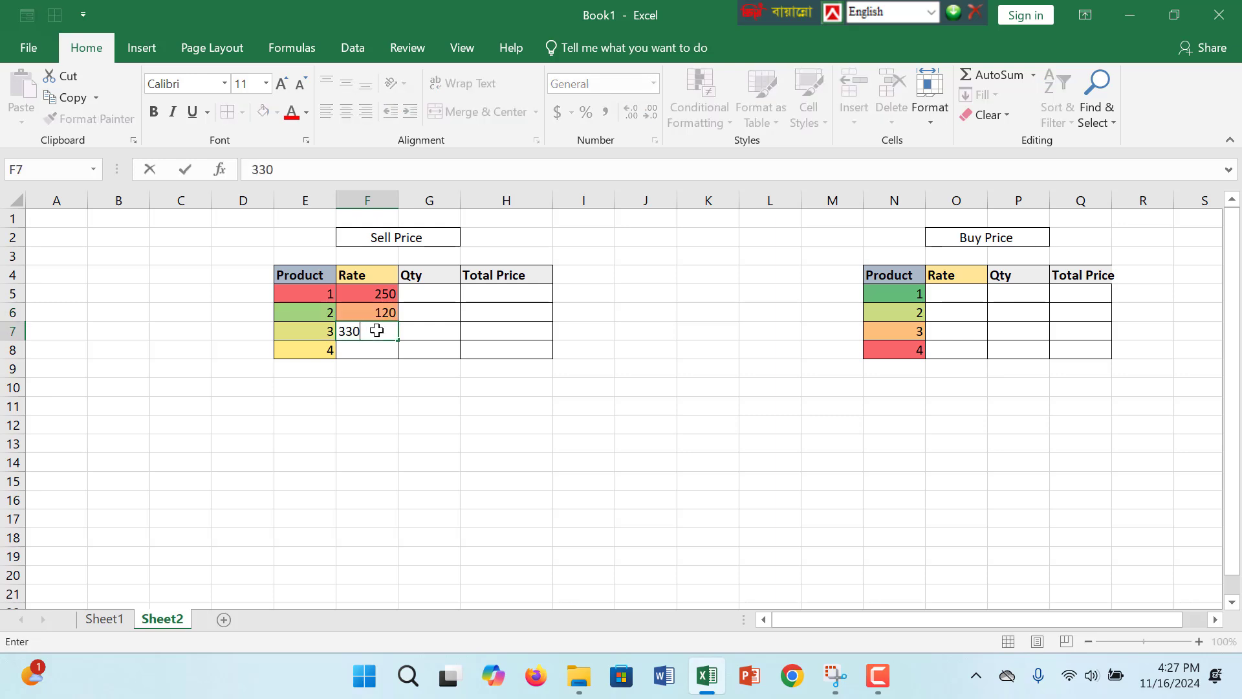
left_click(361, 355)
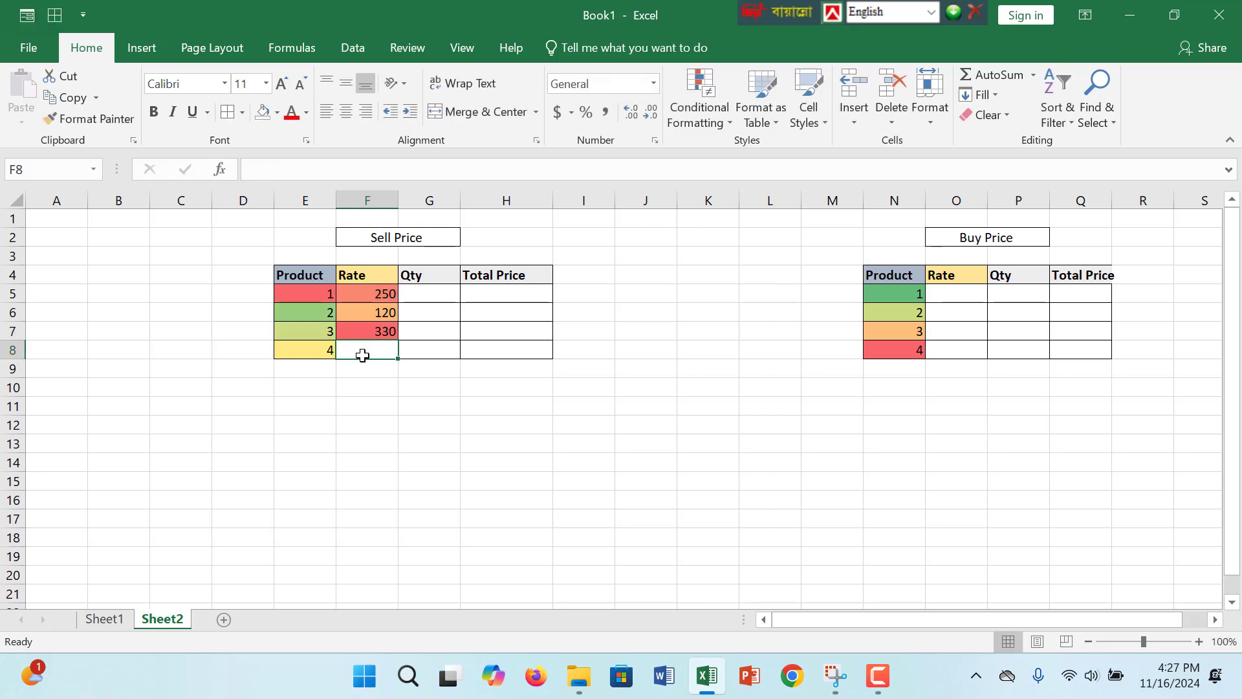
type("200")
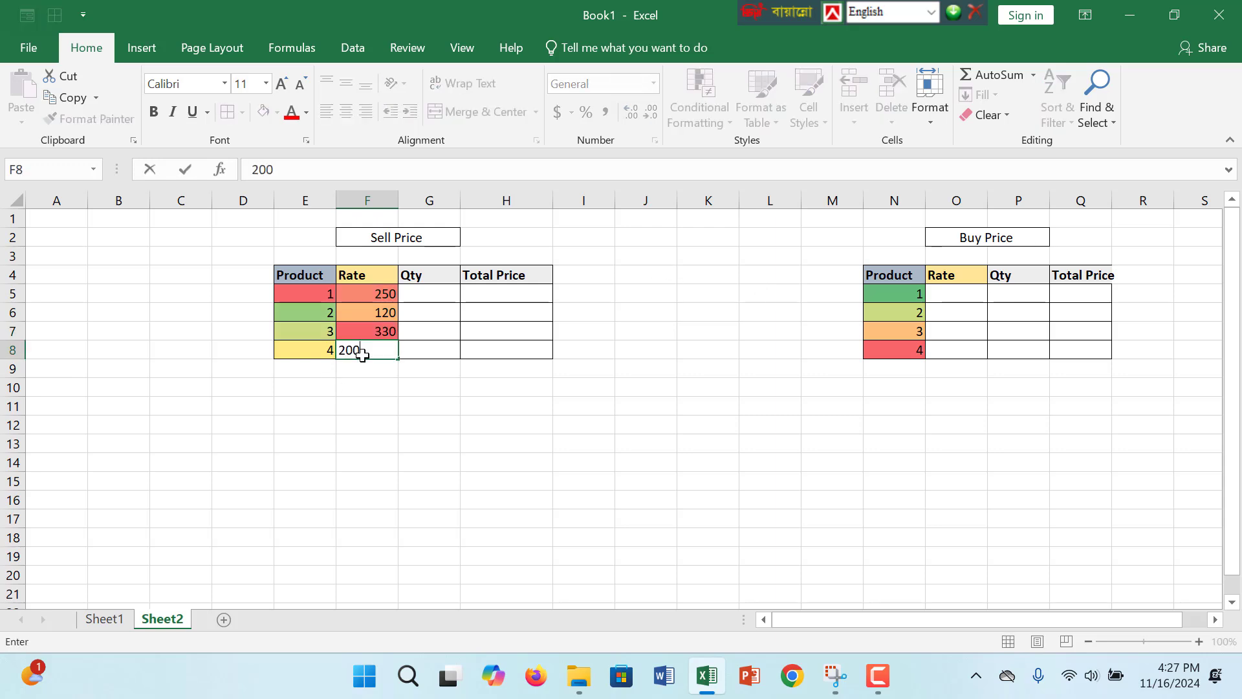
left_click(421, 391)
- Enter a Qty of 20 in G5 and fill it down to G8 of the Sell Price table
left_click(434, 293)
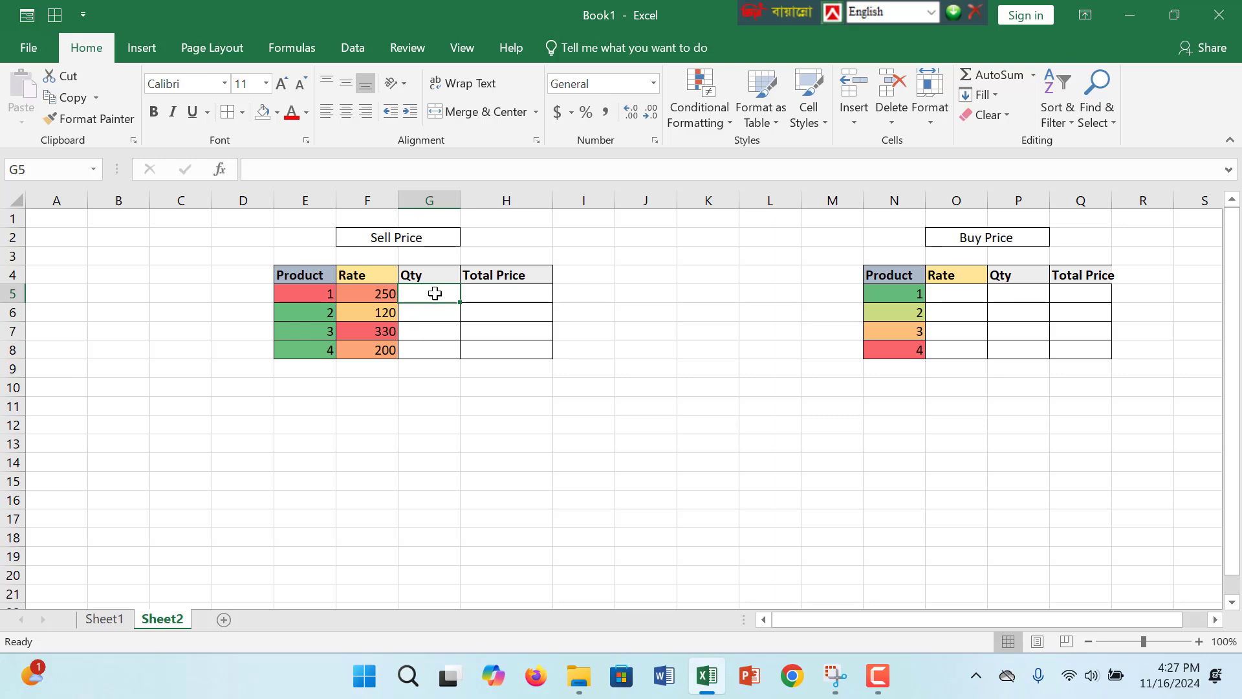
type("20")
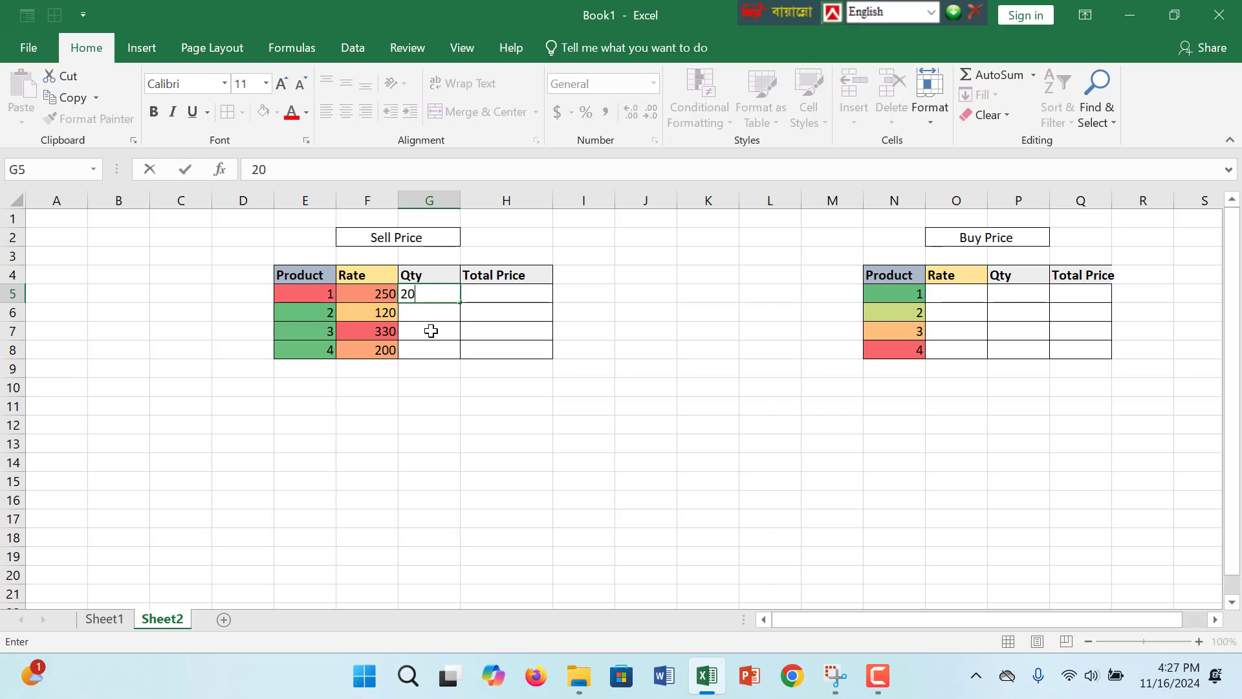
left_click_drag(459, 303, 451, 362)
- Calculate the Sell Price table's Total Price with =F5*20 in H5 and fill the formula down to H8
left_click(493, 296)
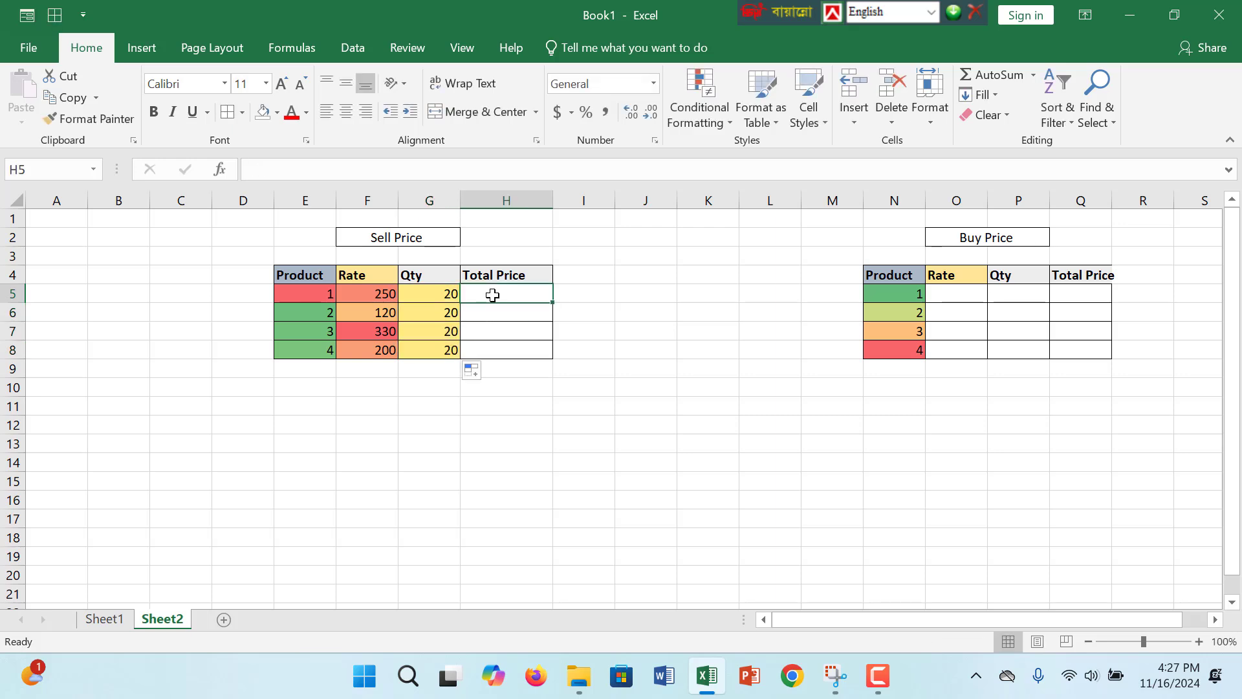
type("=")
left_click(392, 292)
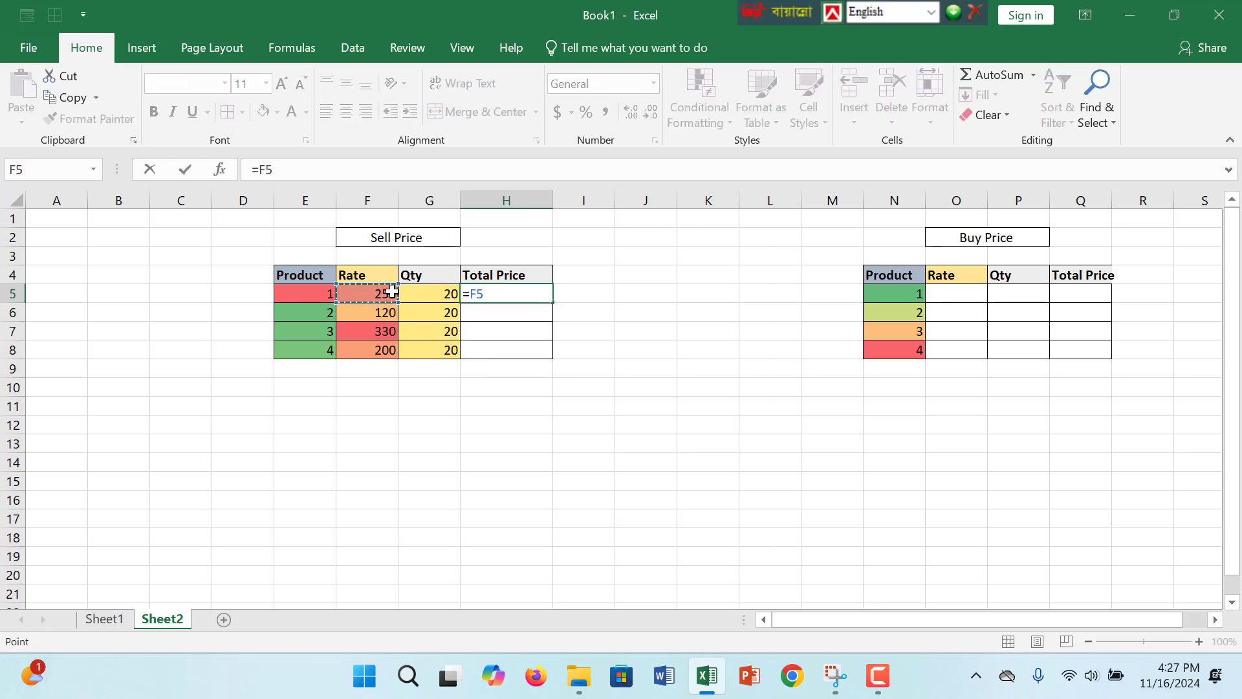
type("*20")
key("ctrl+Return")
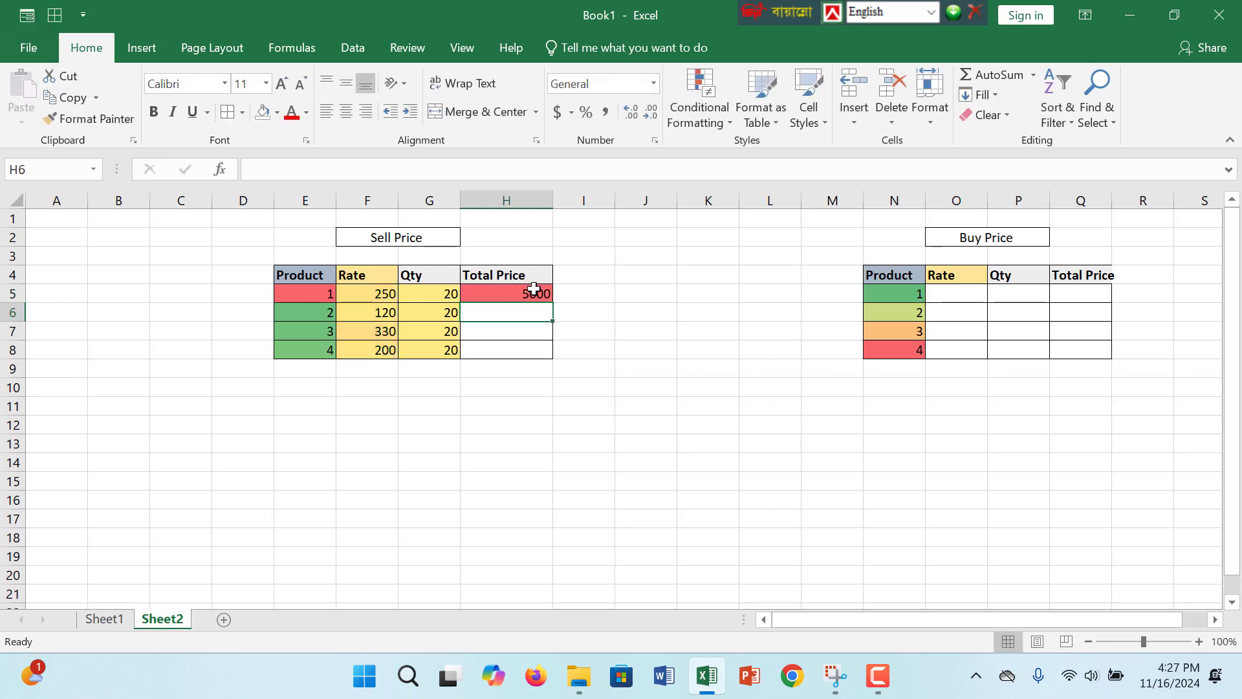
left_click_drag(550, 303, 546, 352)
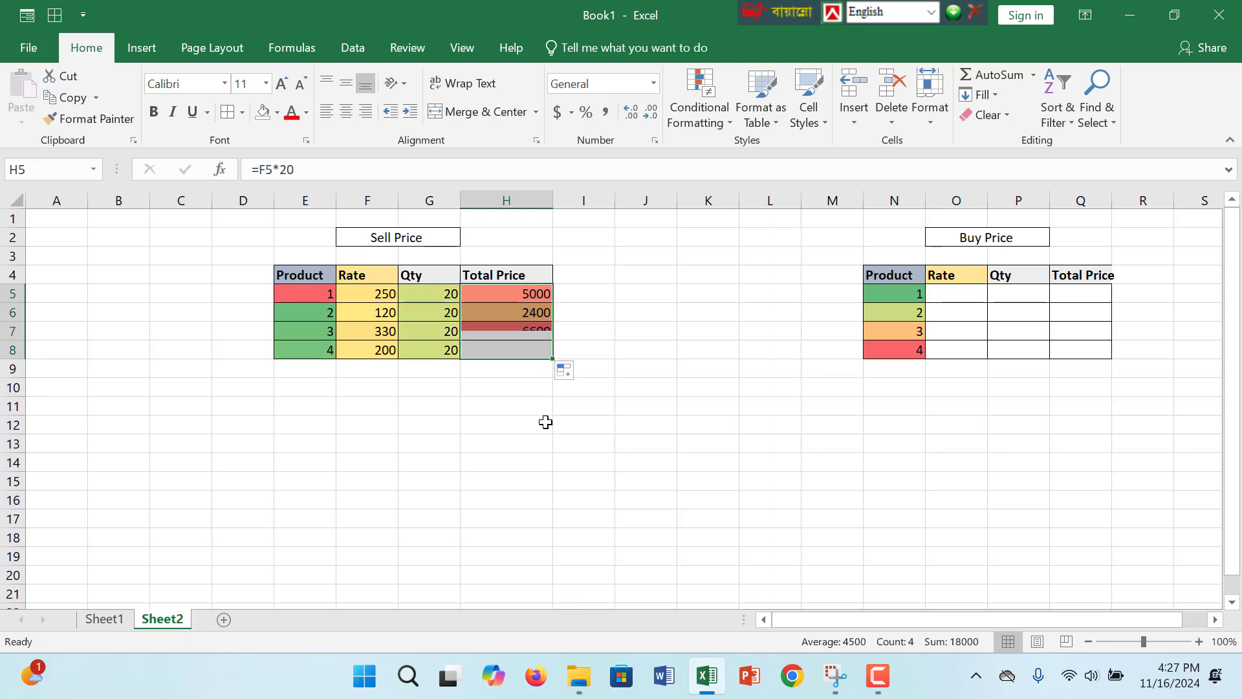
left_click(516, 337)
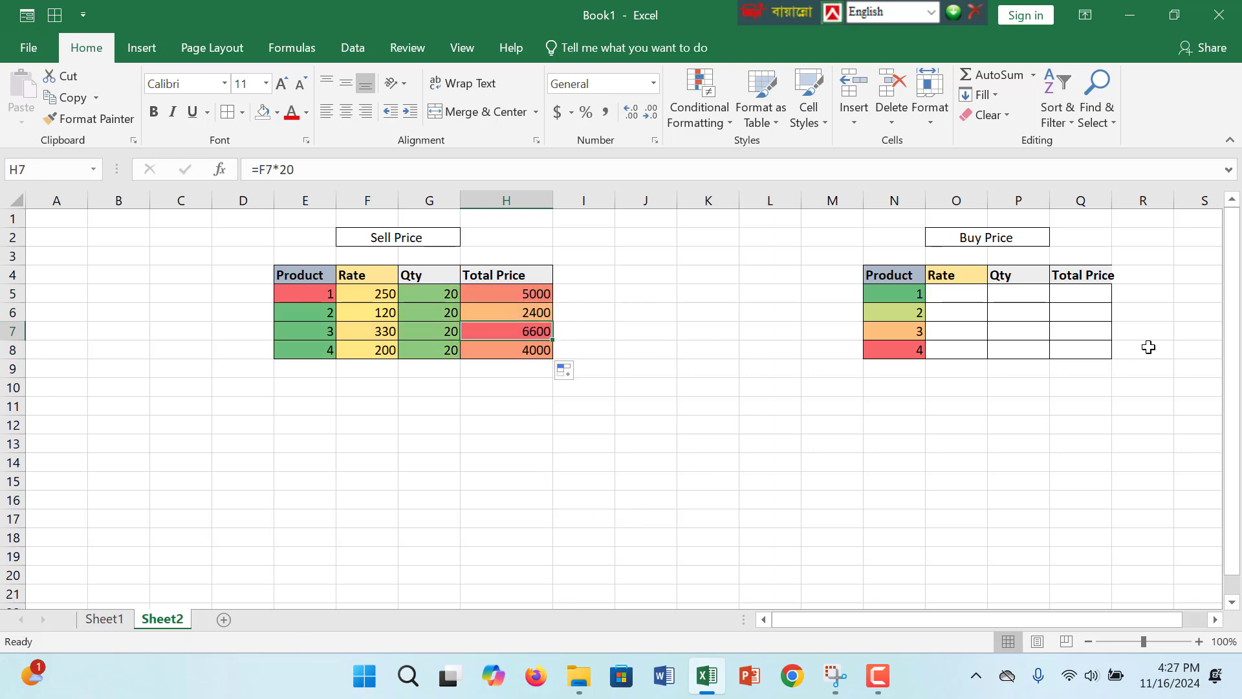
left_click(959, 289)
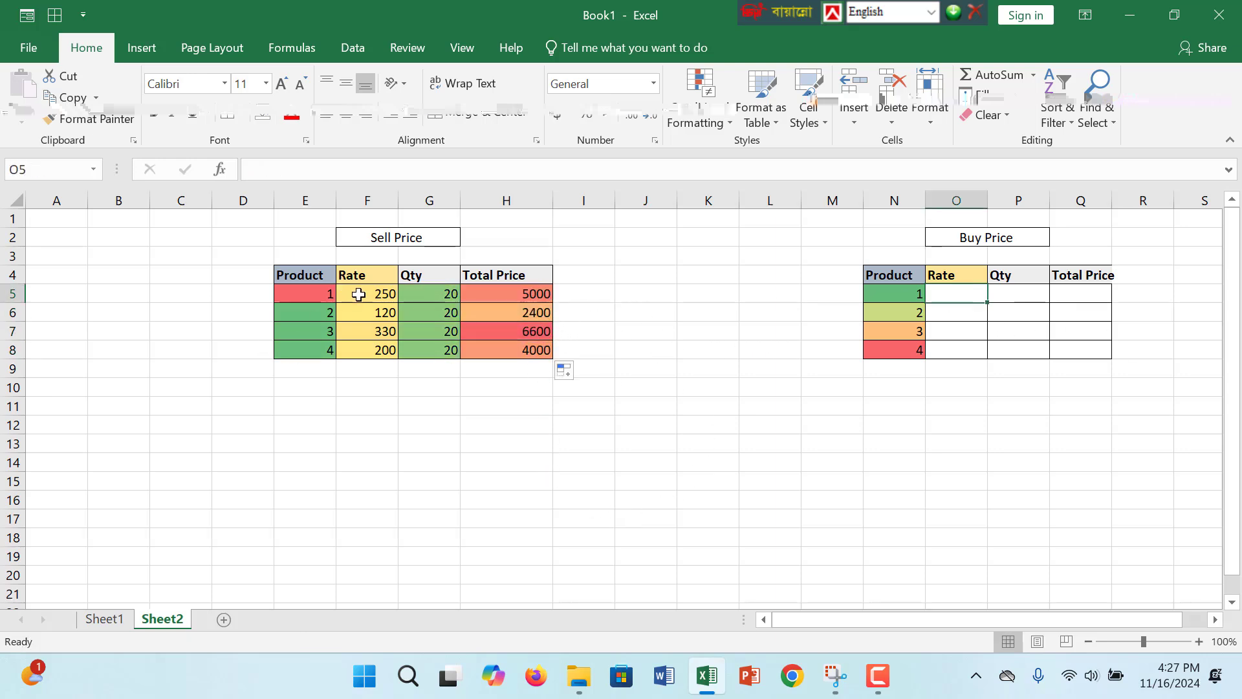
left_click(535, 295)
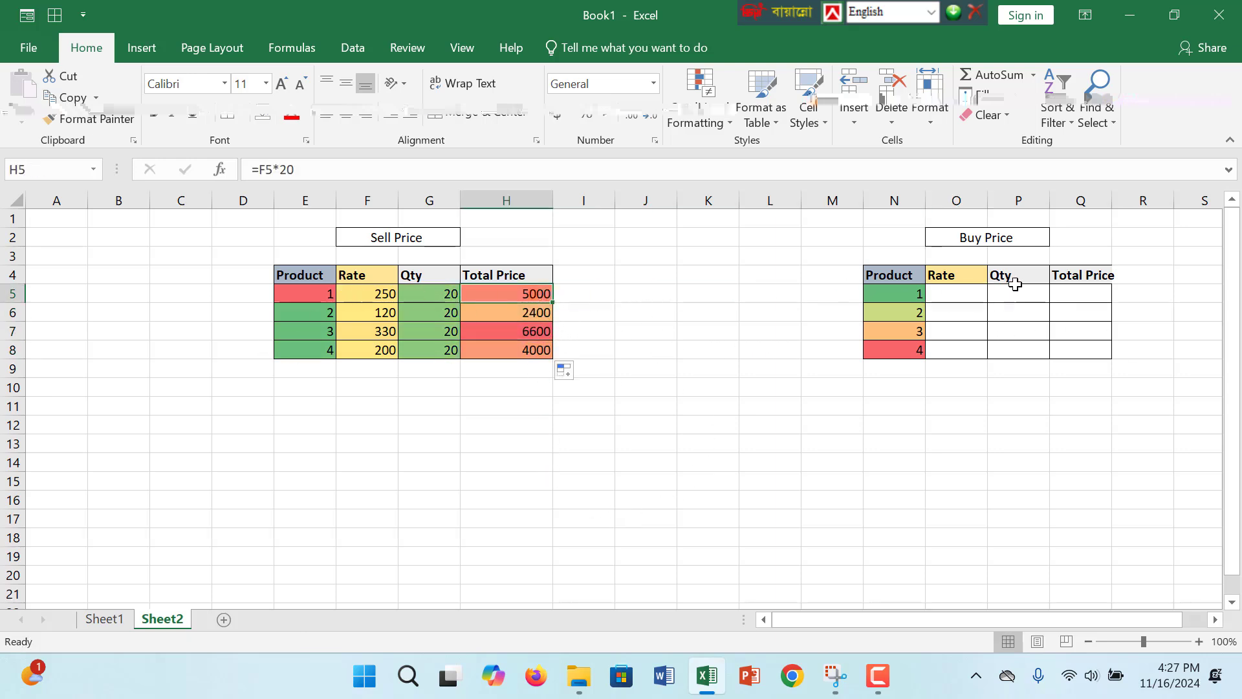
left_click(1077, 292)
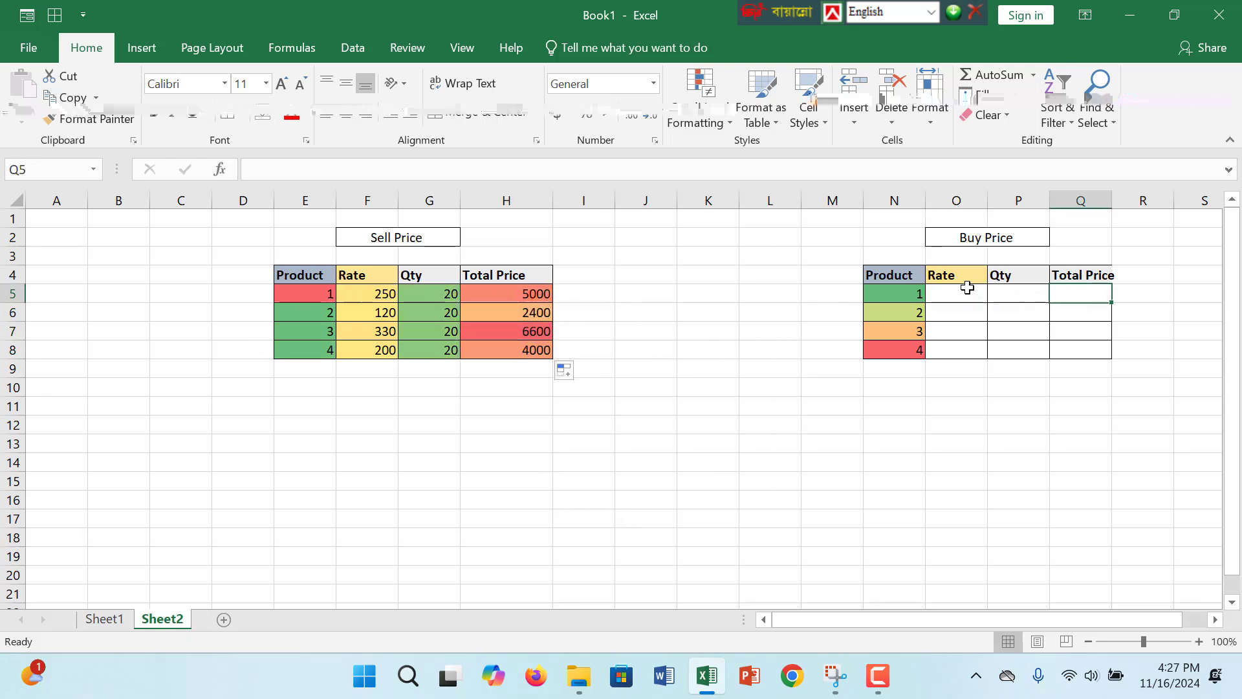
left_click(375, 292)
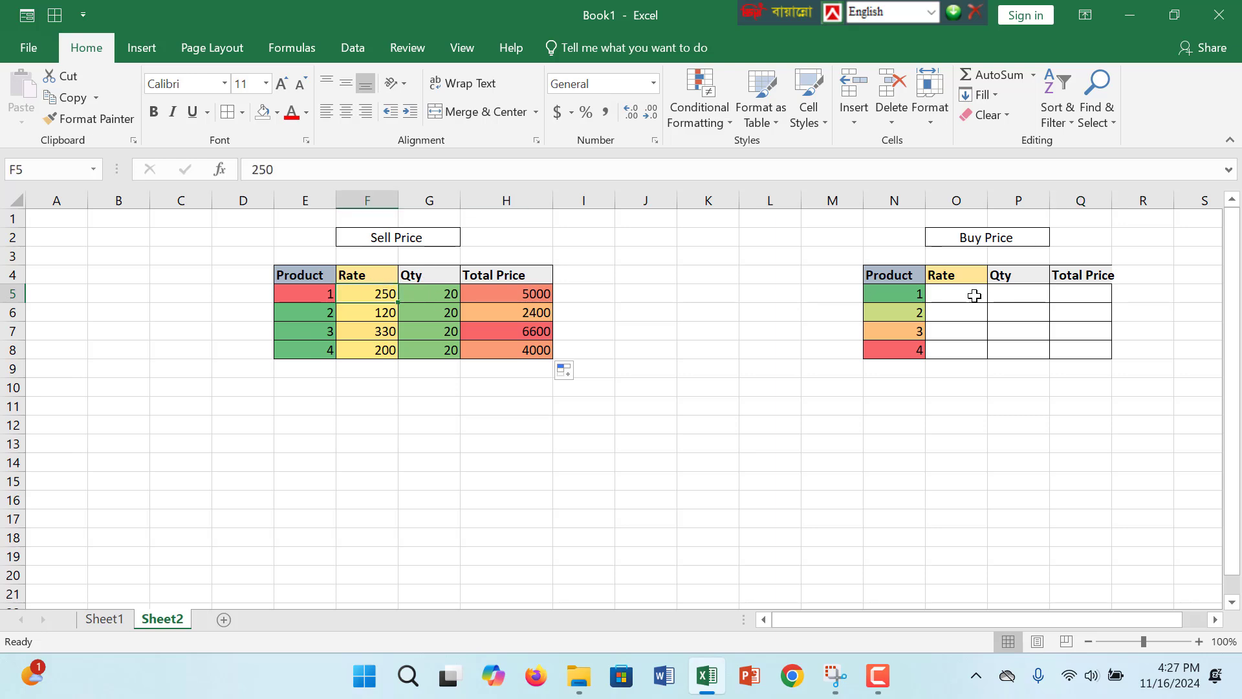
- Calculate the Buy Price table's Rate with =F5-20 in O5 and fill the formula down to O8
left_click(981, 287)
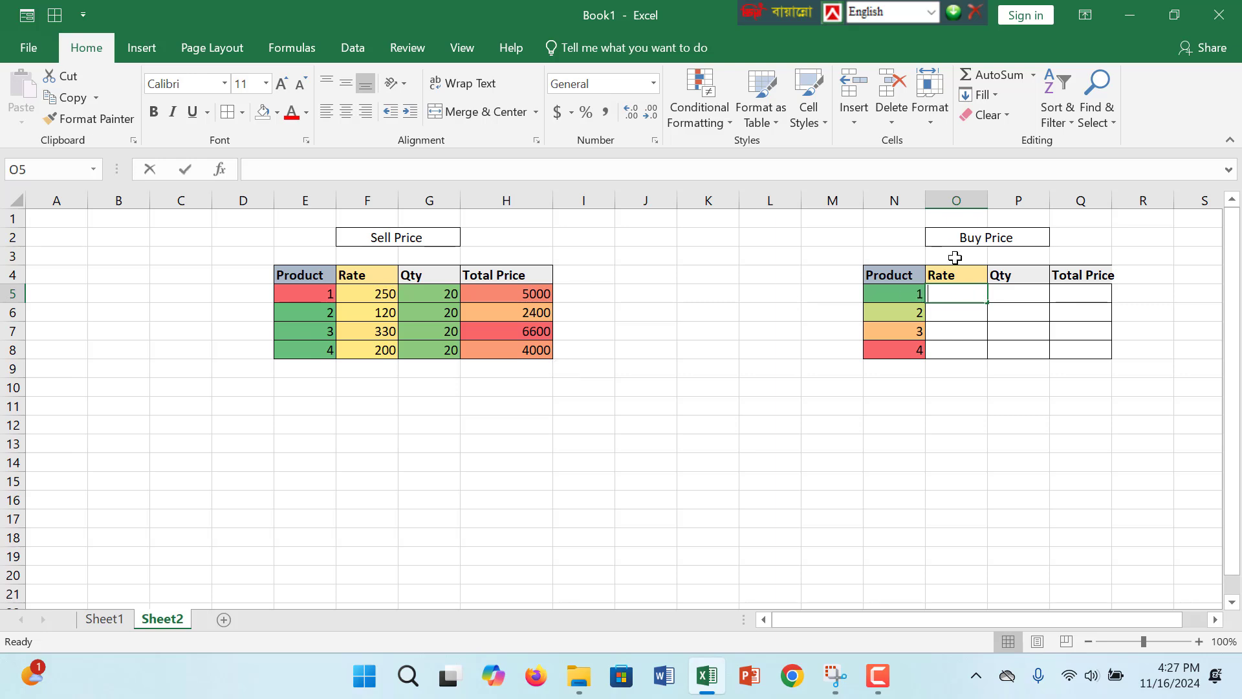
type("=")
left_click(383, 295)
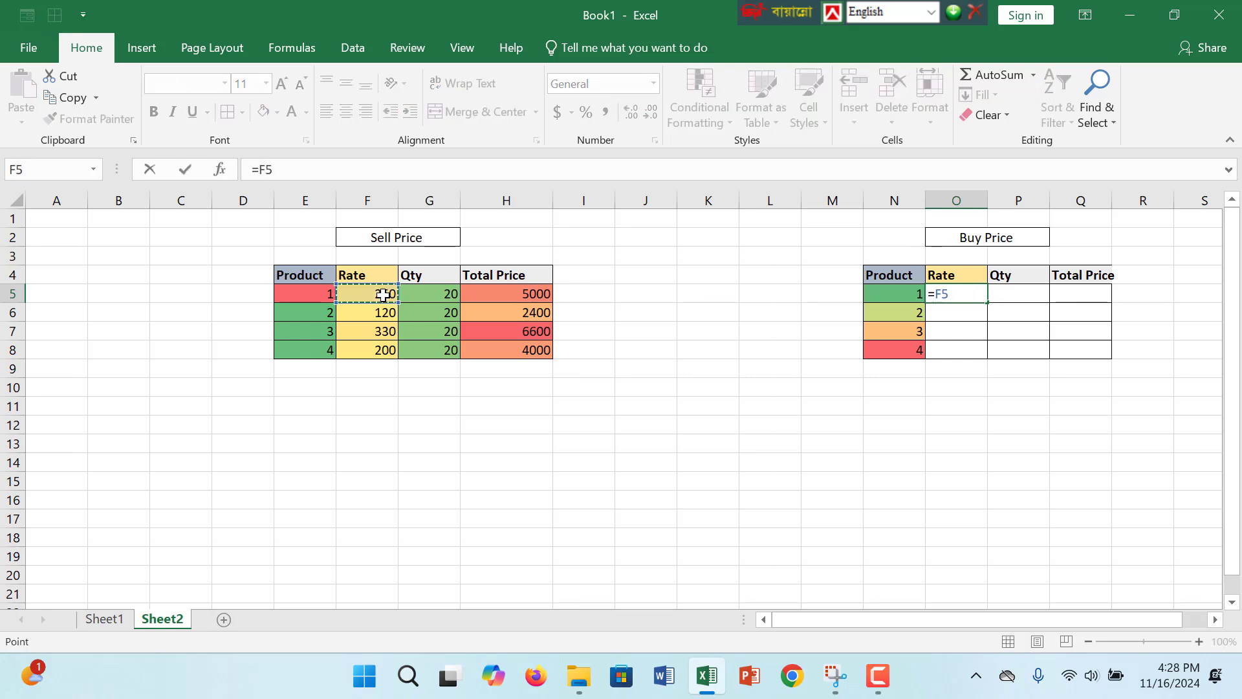
type("-20")
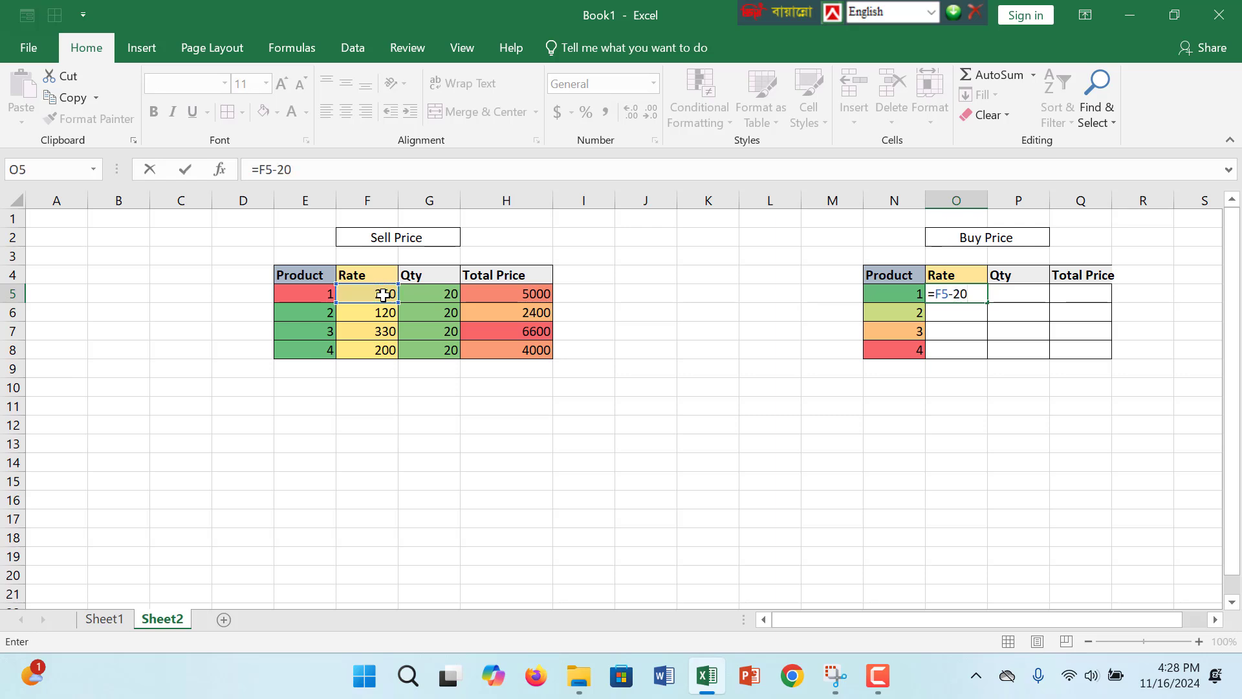
key("Return")
left_click(986, 296)
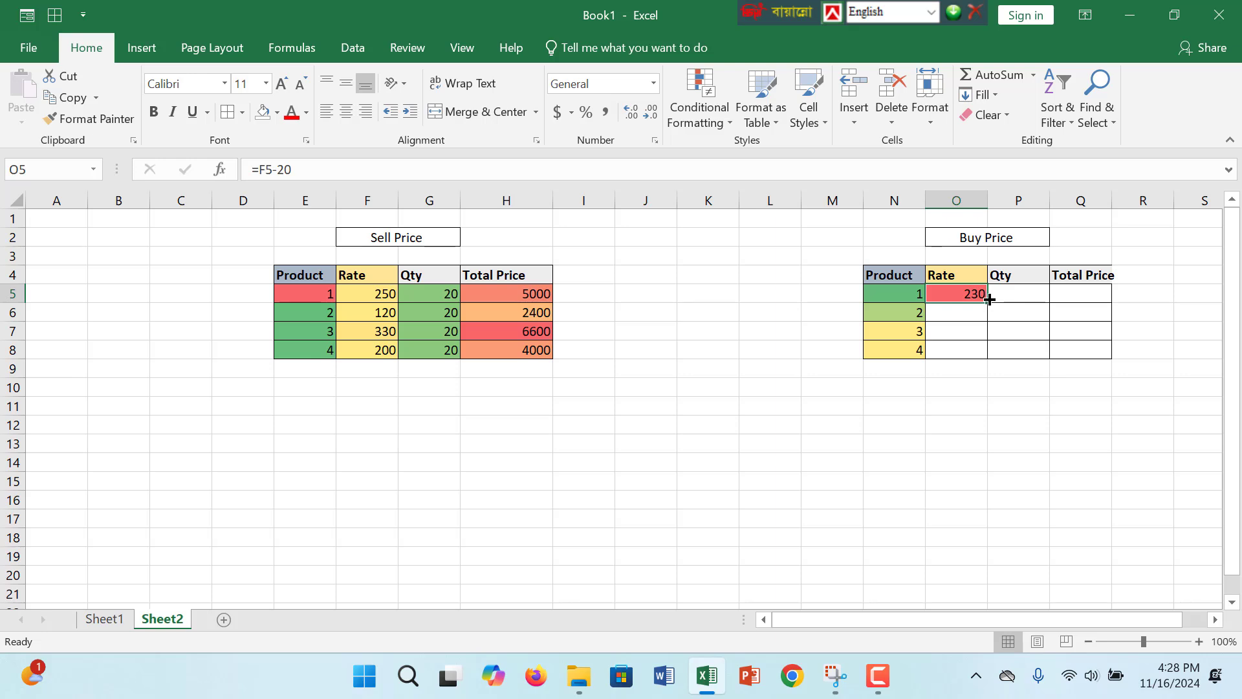
left_click_drag(984, 301, 990, 356)
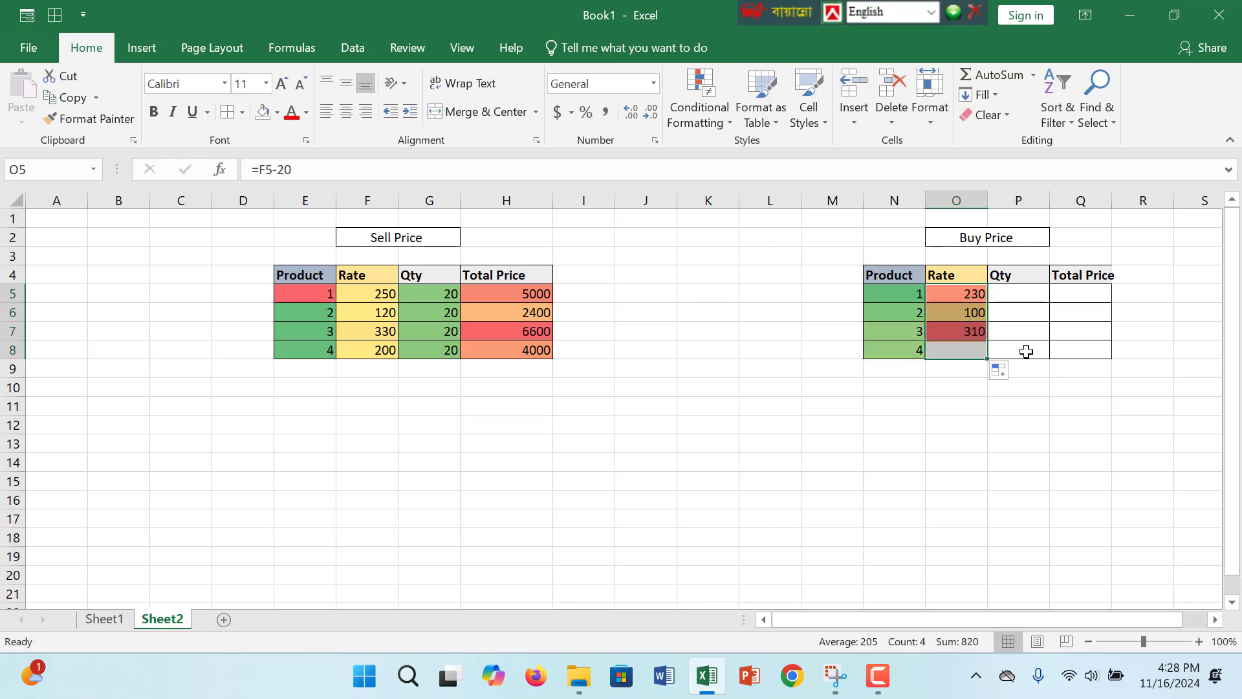
- Link the Buy Price table's Qty to the Sell Price table with =G5 in P5 and fill the formula down to P8
left_click(952, 313)
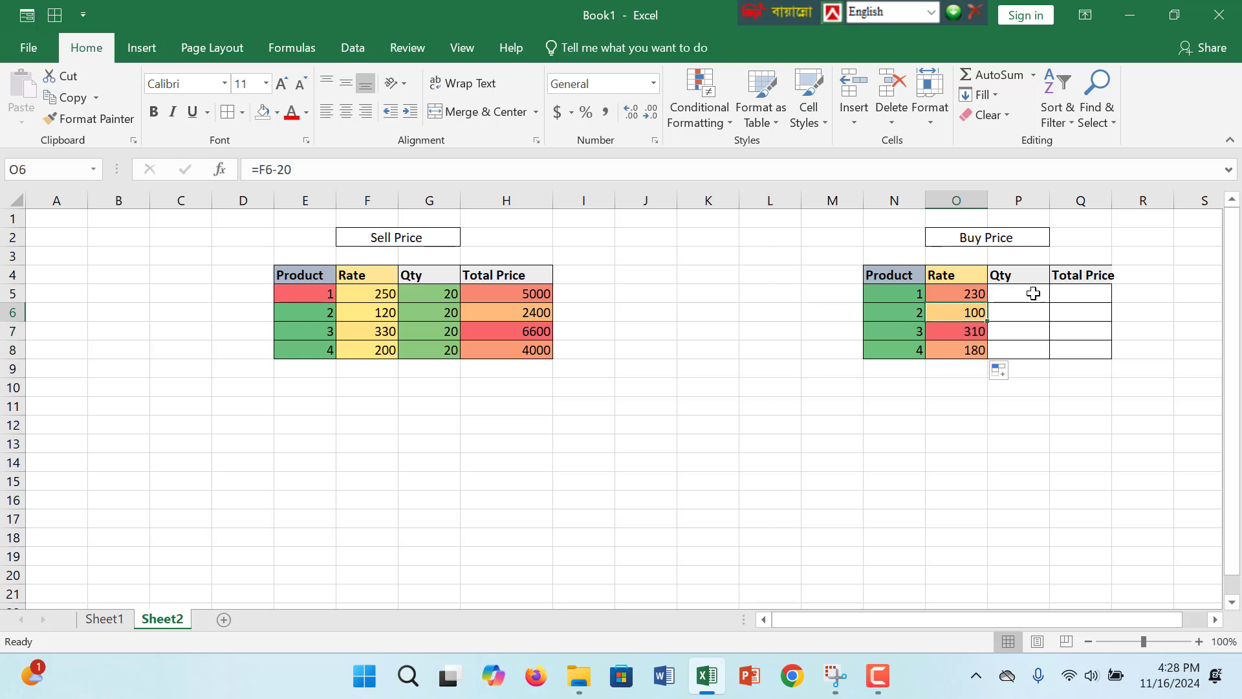
left_click(1026, 290)
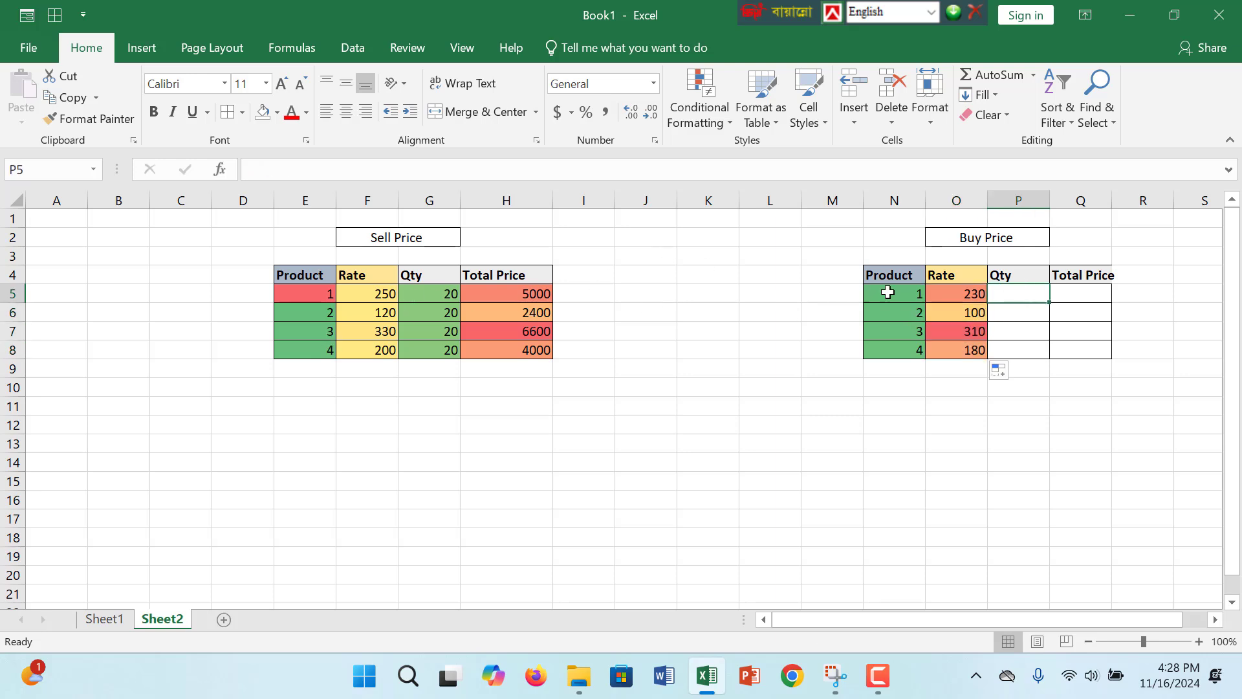
type("=")
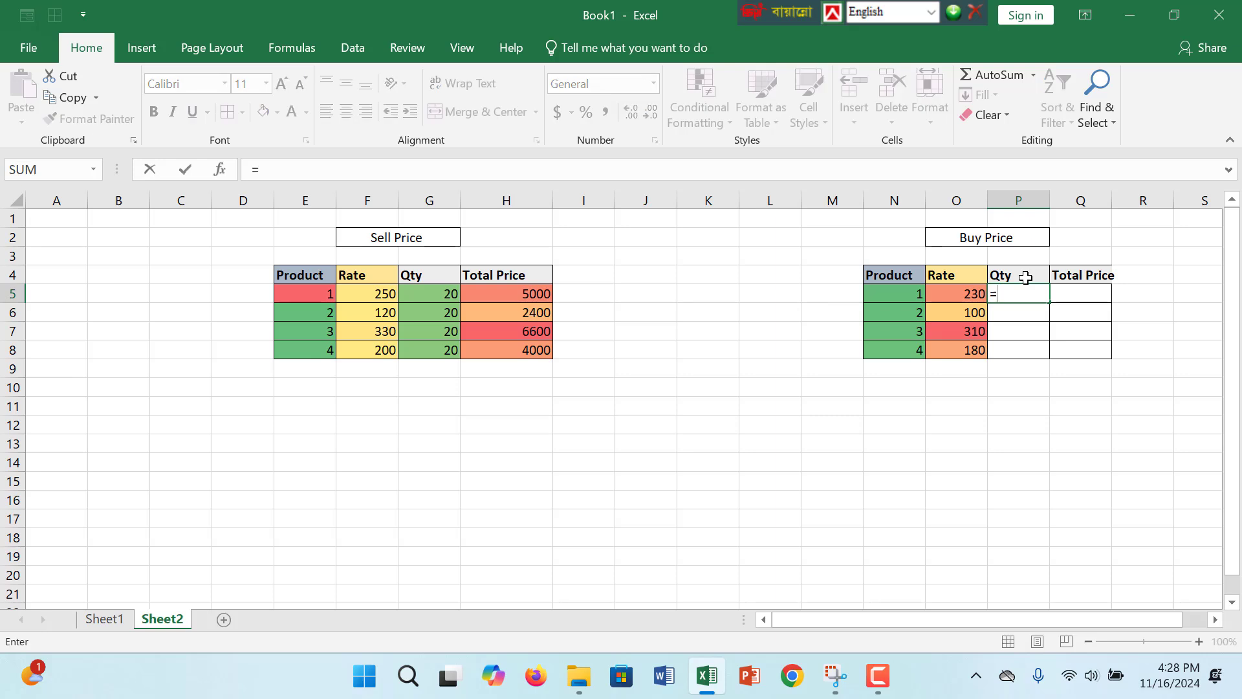
left_click(446, 291)
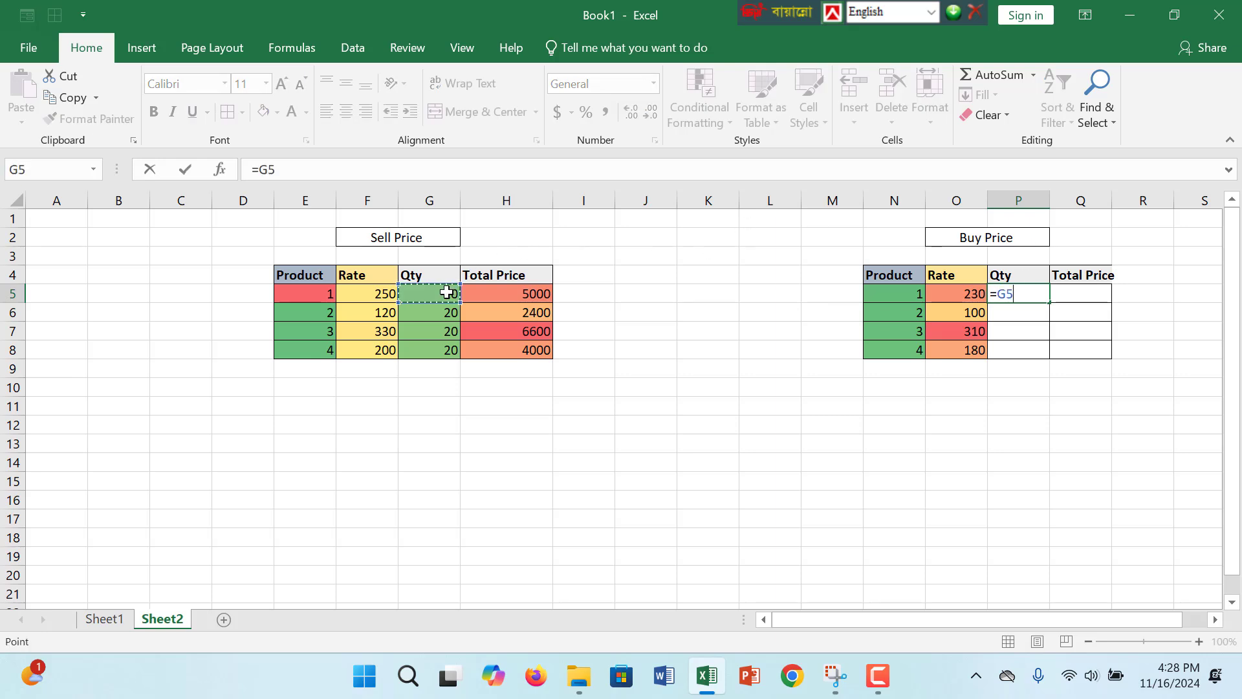
key("Return")
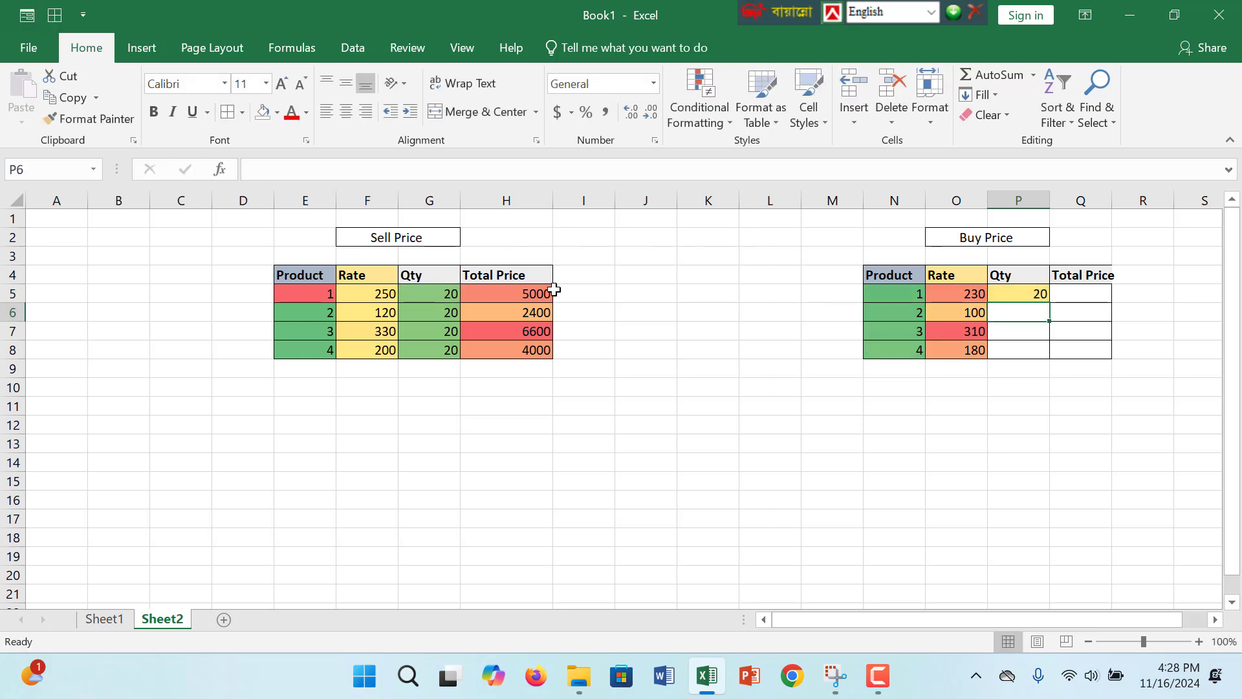
left_click(1039, 292)
left_click_drag(1048, 303, 1035, 356)
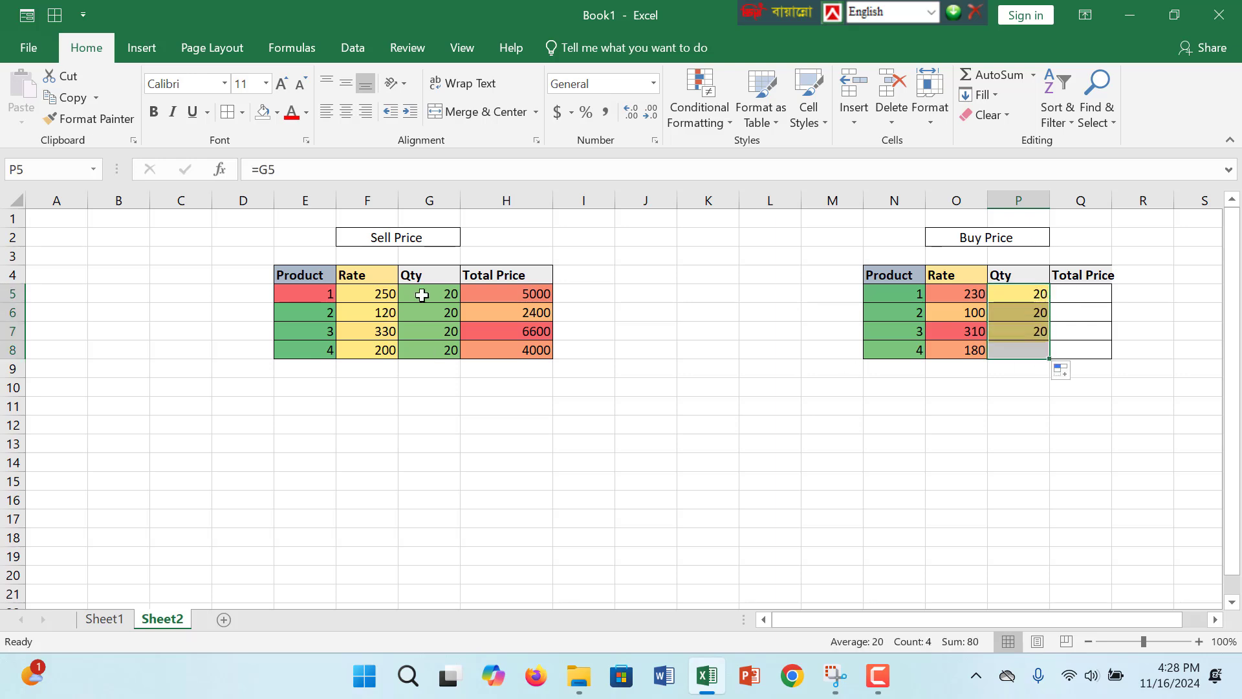
- Calculate the Buy Price table's Total Price with =O5*P5 in Q5 and fill the formula down to Q8
left_click(1093, 295)
type("=")
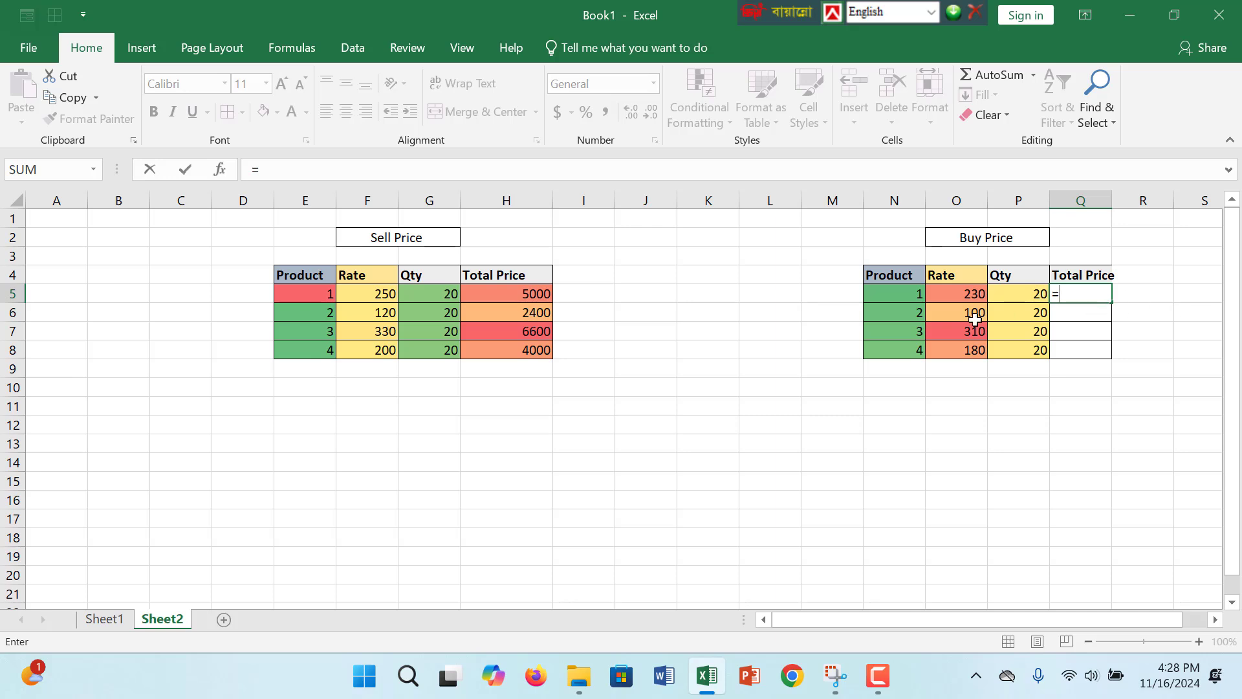
left_click(946, 289)
type("*")
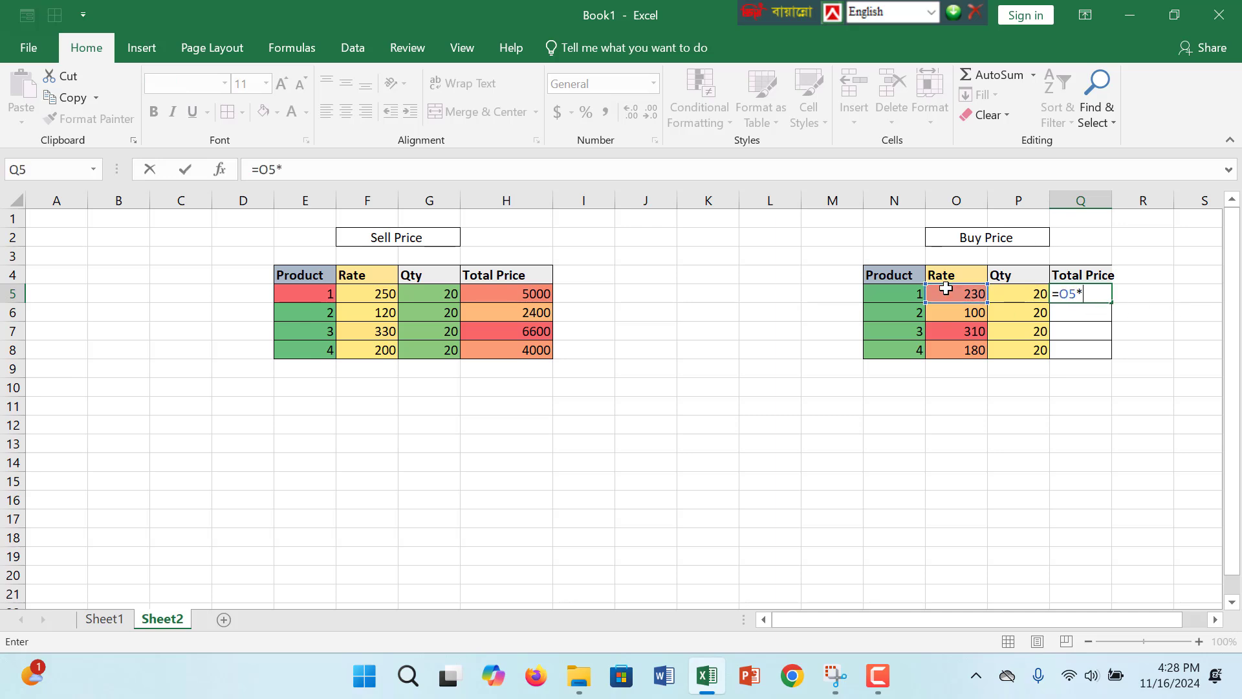
left_click(1009, 297)
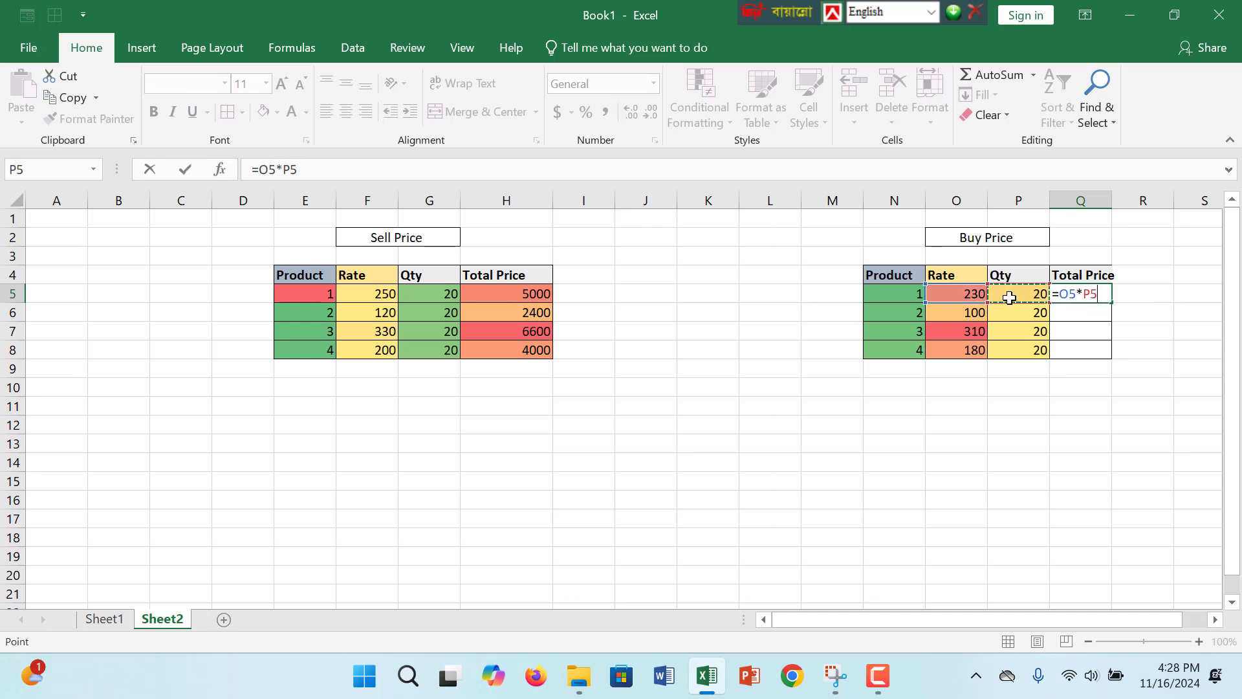
key("Return")
left_click(1093, 295)
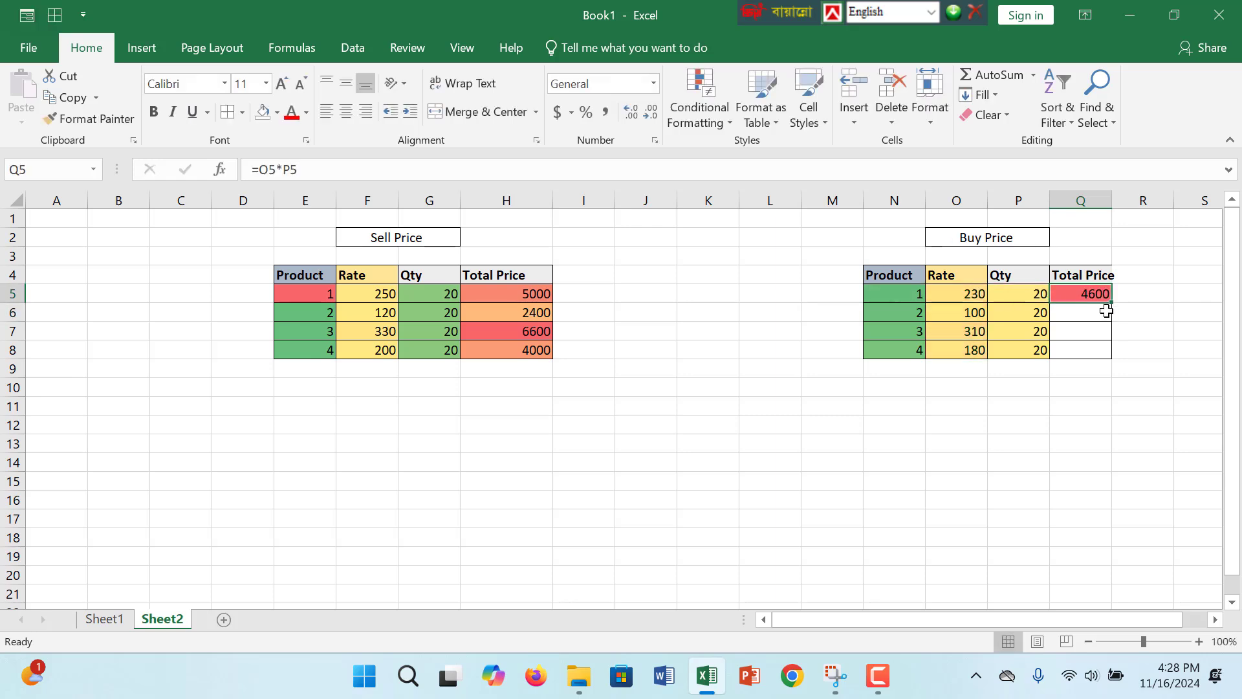
left_click_drag(1110, 304, 1104, 354)
left_click(685, 520)
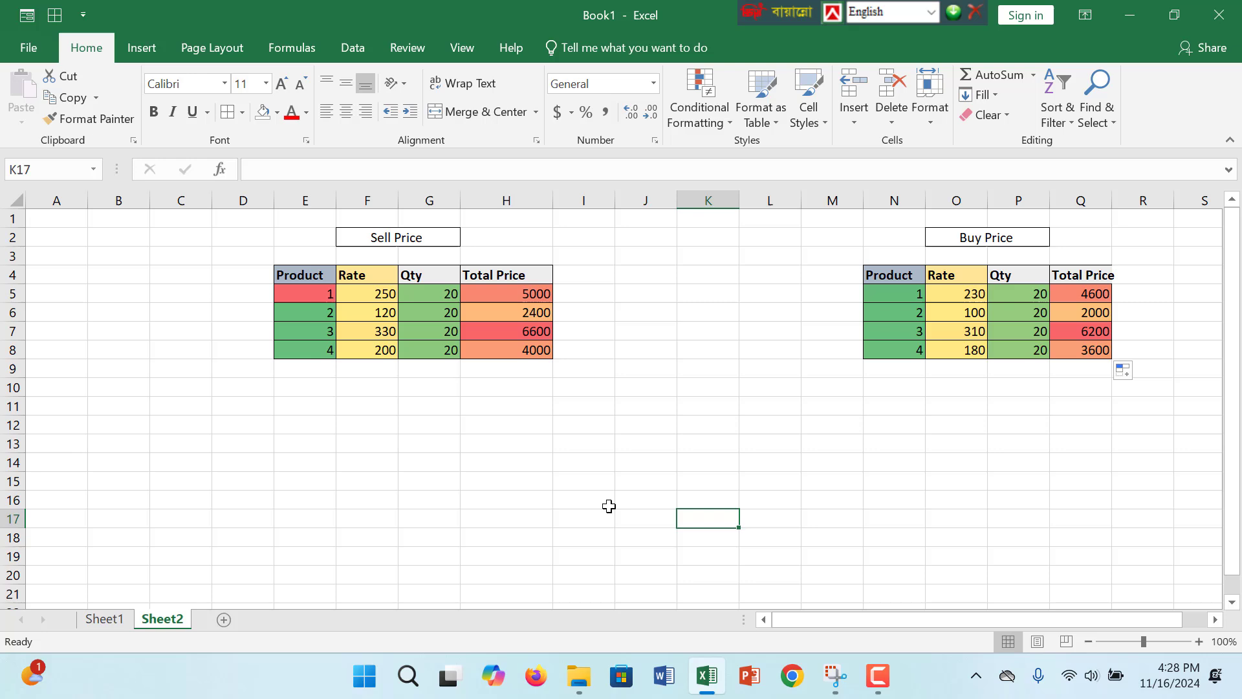
left_click(792, 313)
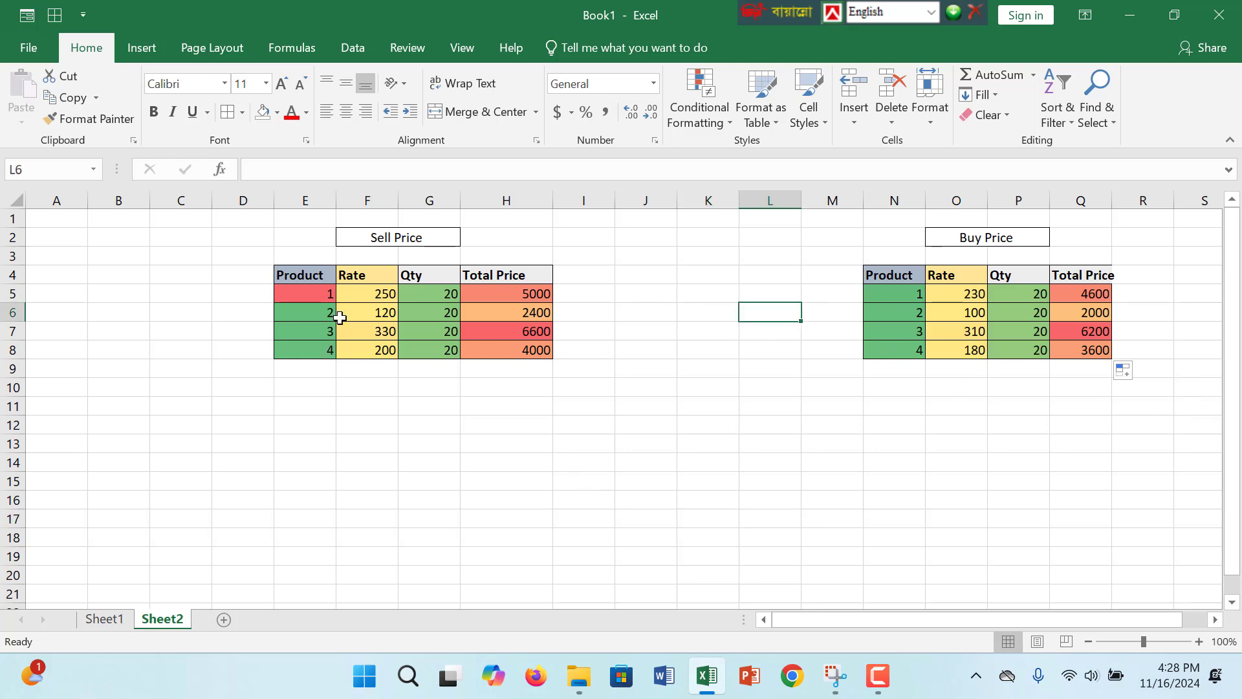
- Fill the Sell Price title cell with light blue and the Buy Price title cell with gold
left_click(413, 237)
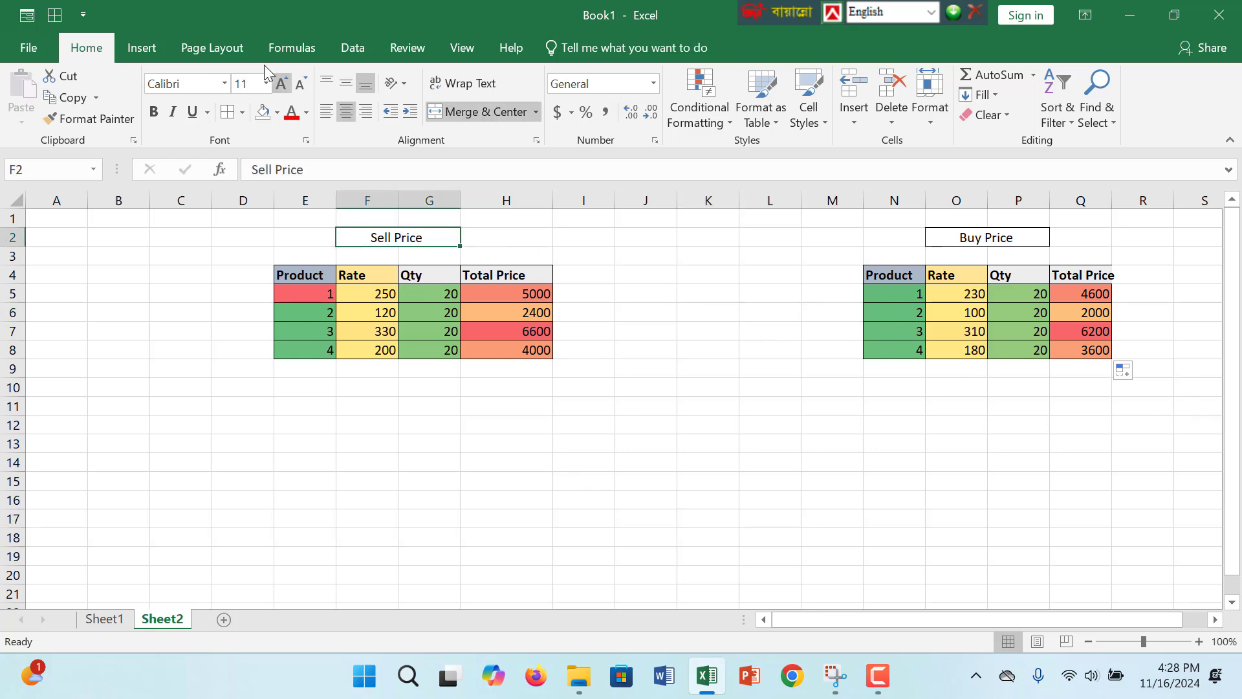
left_click(280, 116)
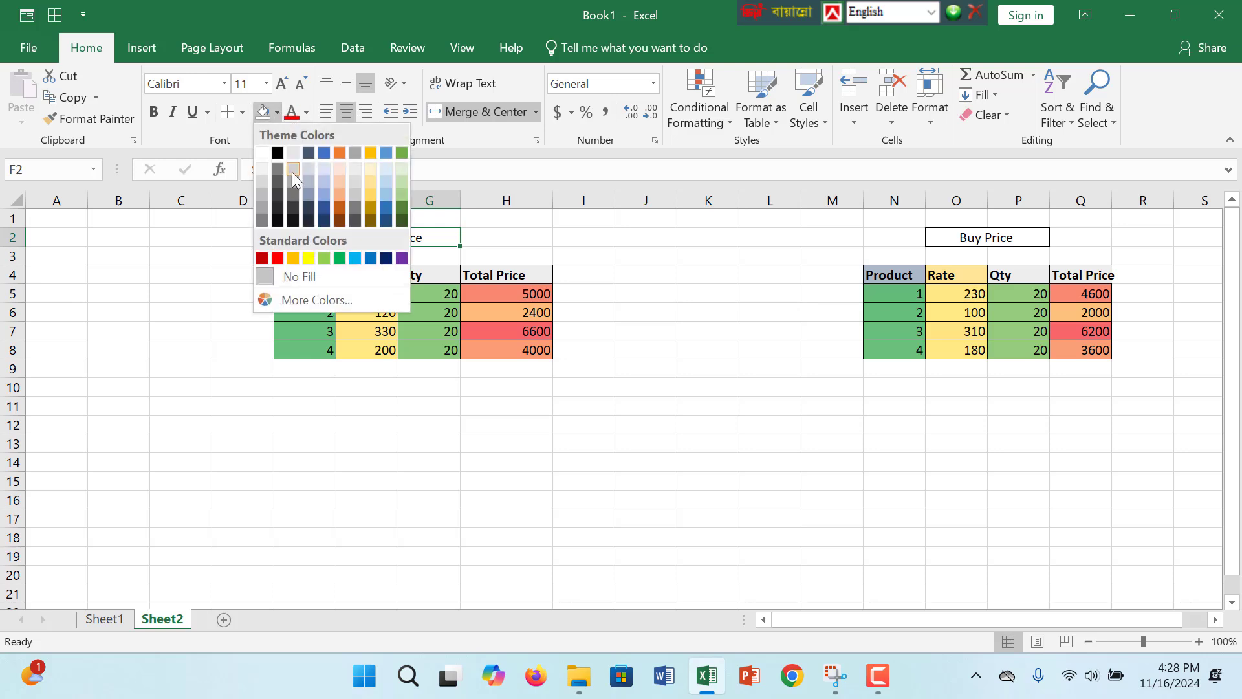
left_click(329, 184)
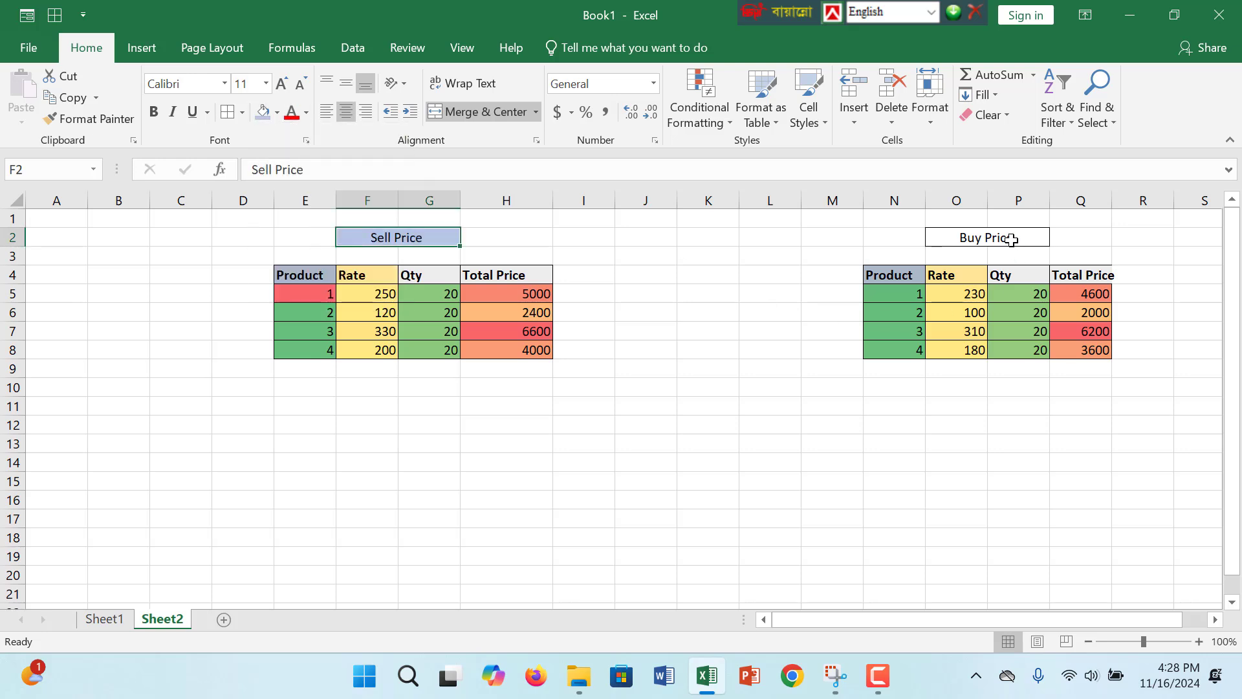
left_click(1011, 240)
left_click(276, 115)
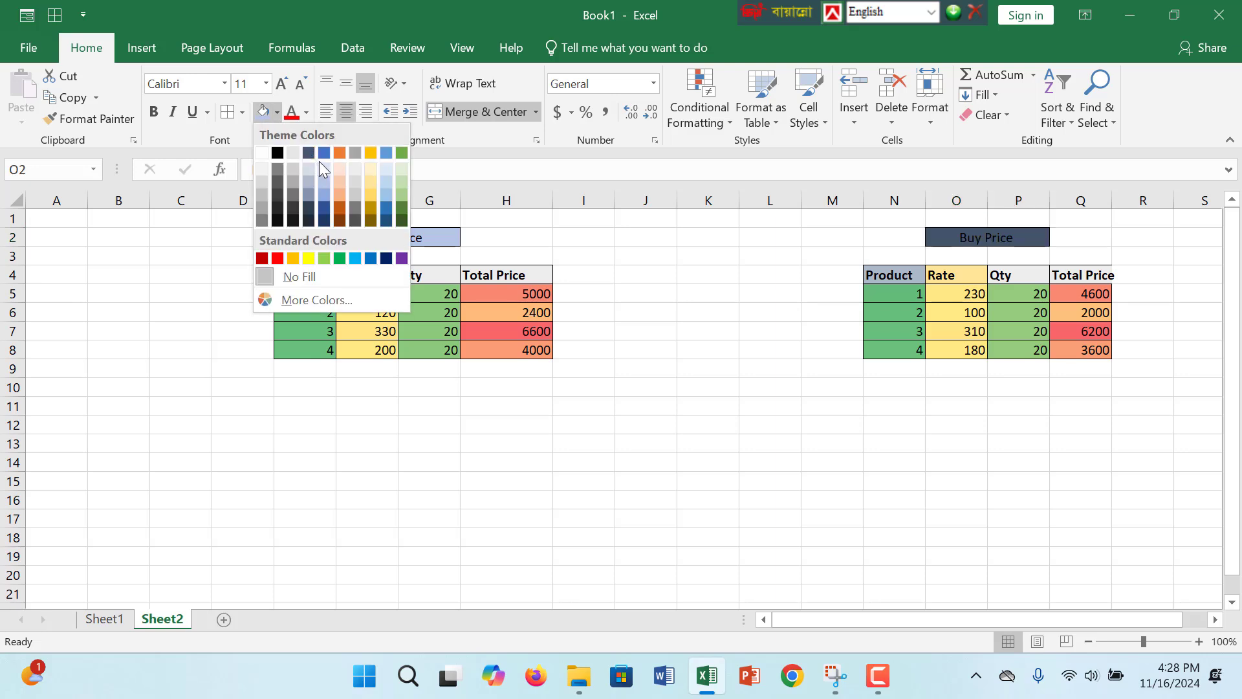
left_click(370, 152)
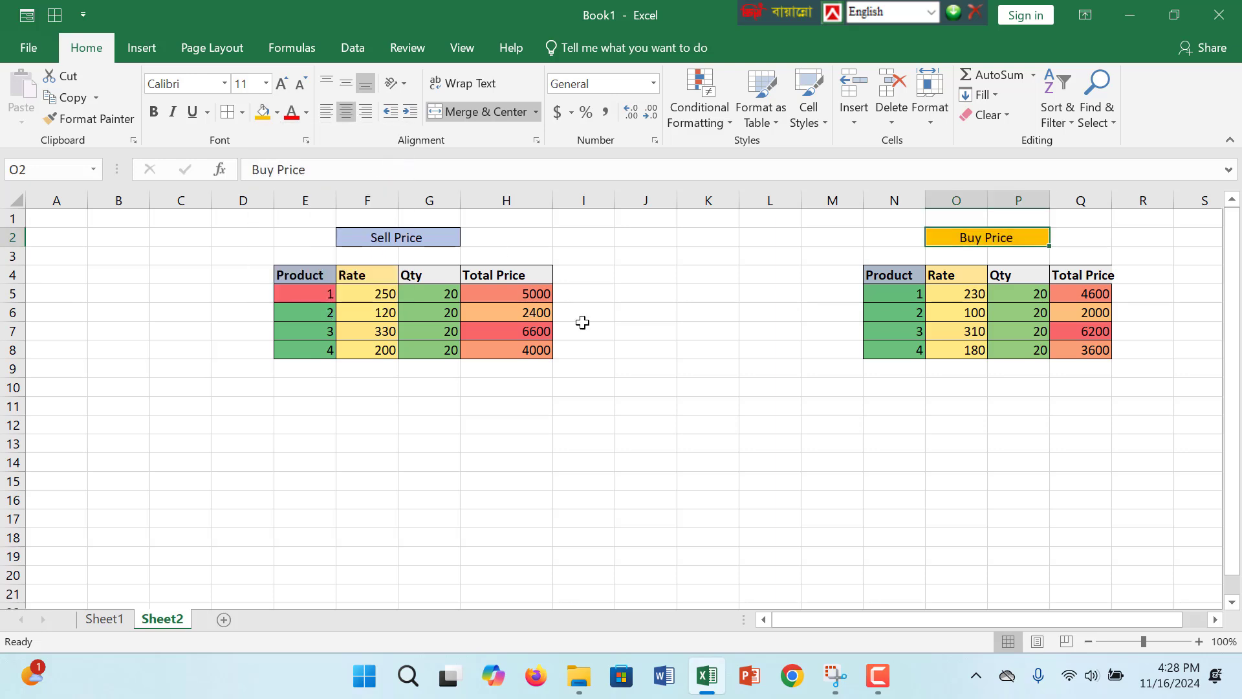
- Enter the label Total Earn in cell J11, below and between the two tables
left_click(647, 406)
left_click(640, 387)
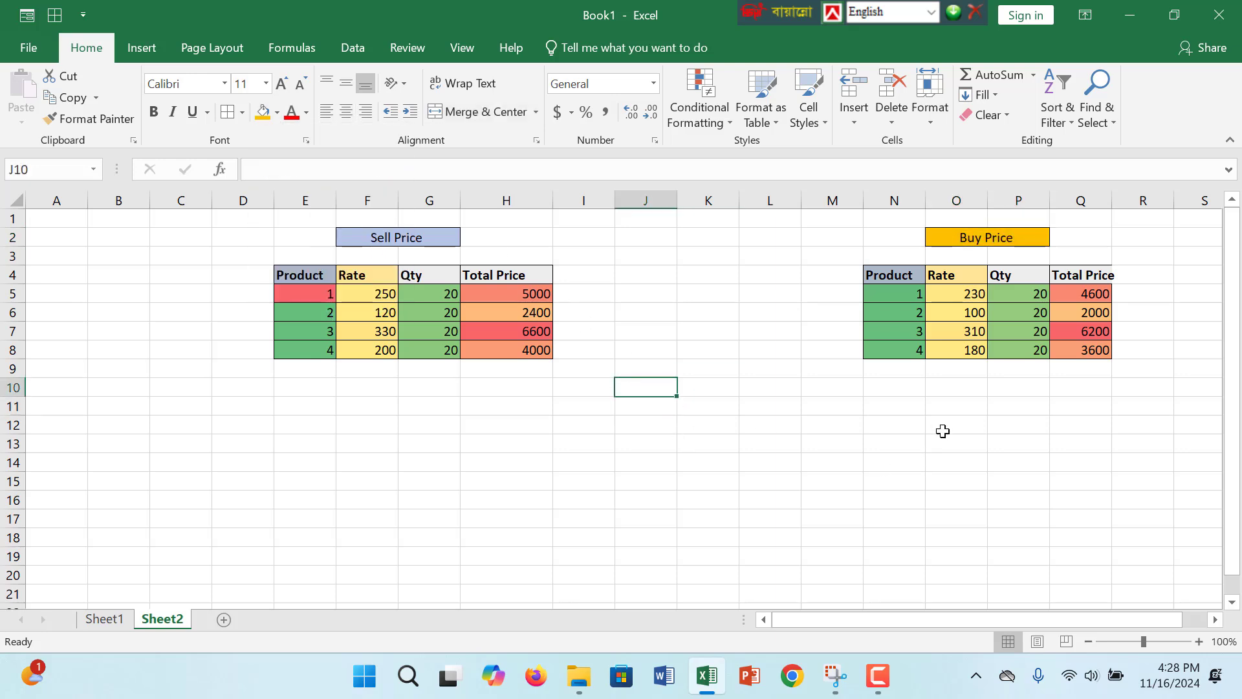
left_click_drag(586, 404, 738, 403)
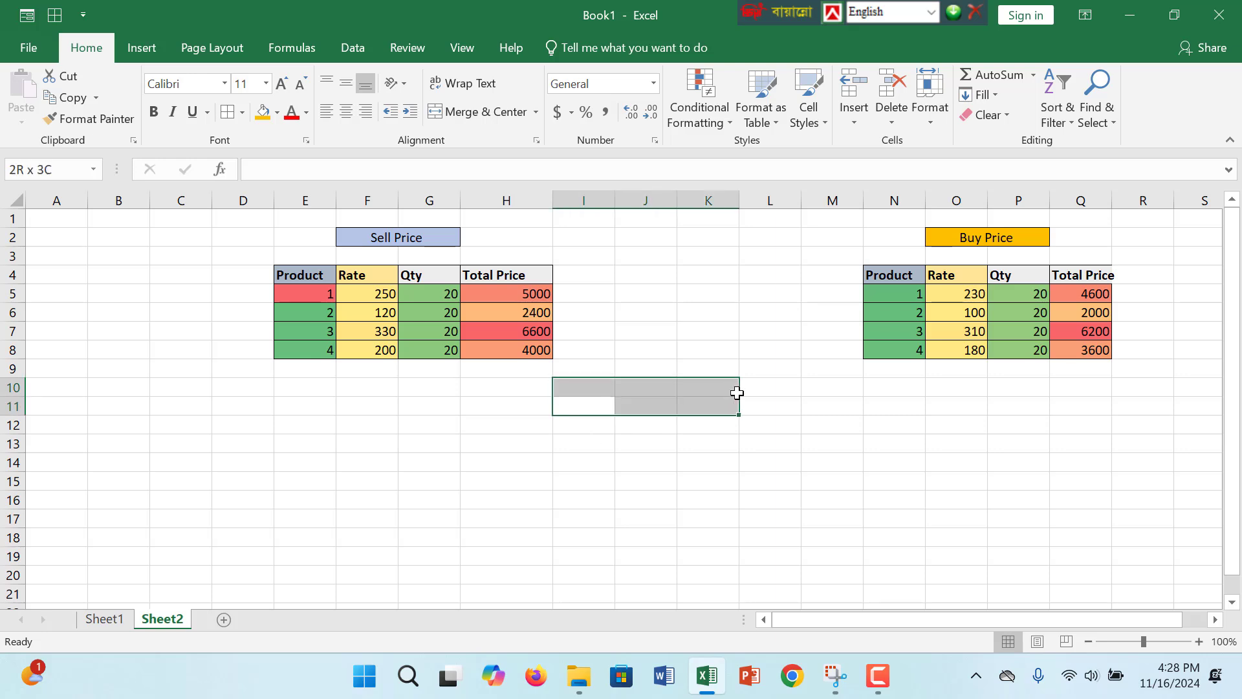
left_click(645, 409)
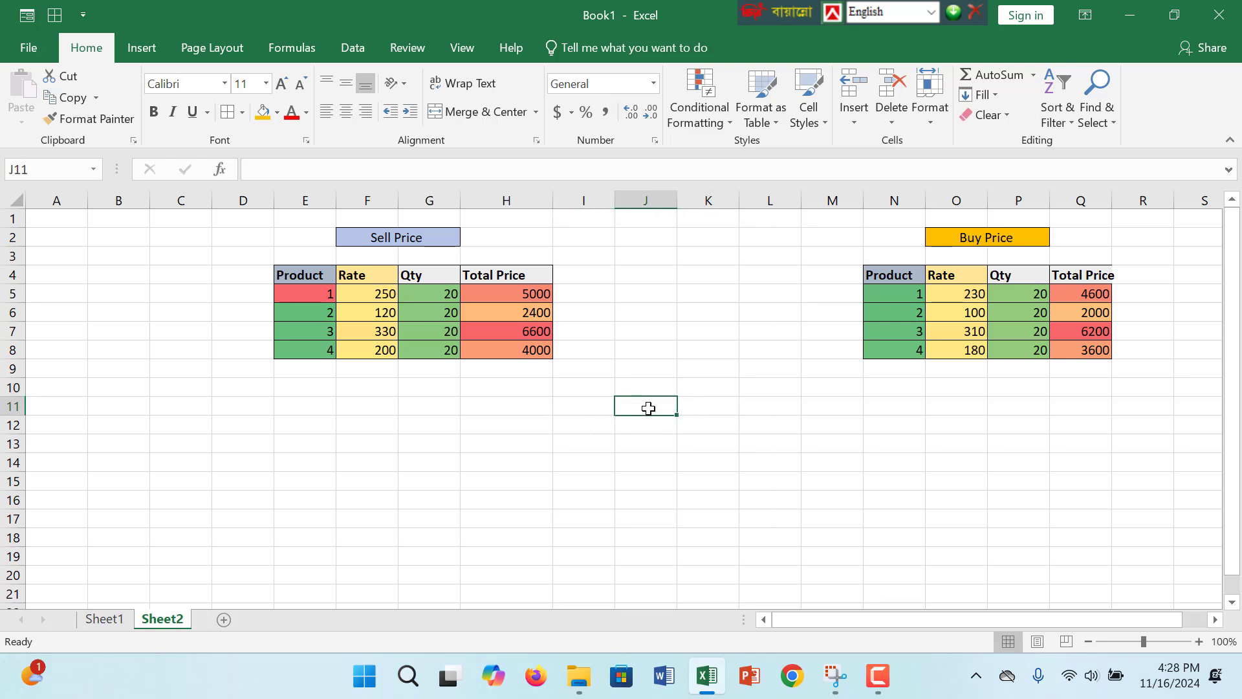
type("Total Earn")
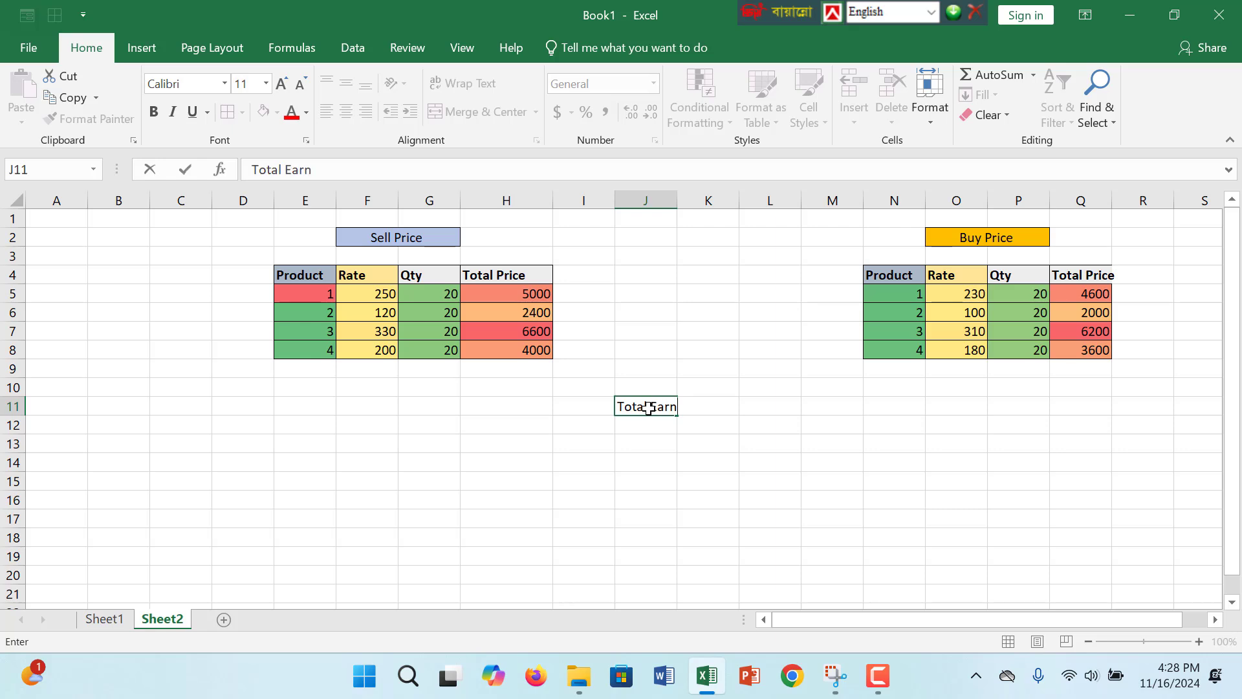
key("Return")
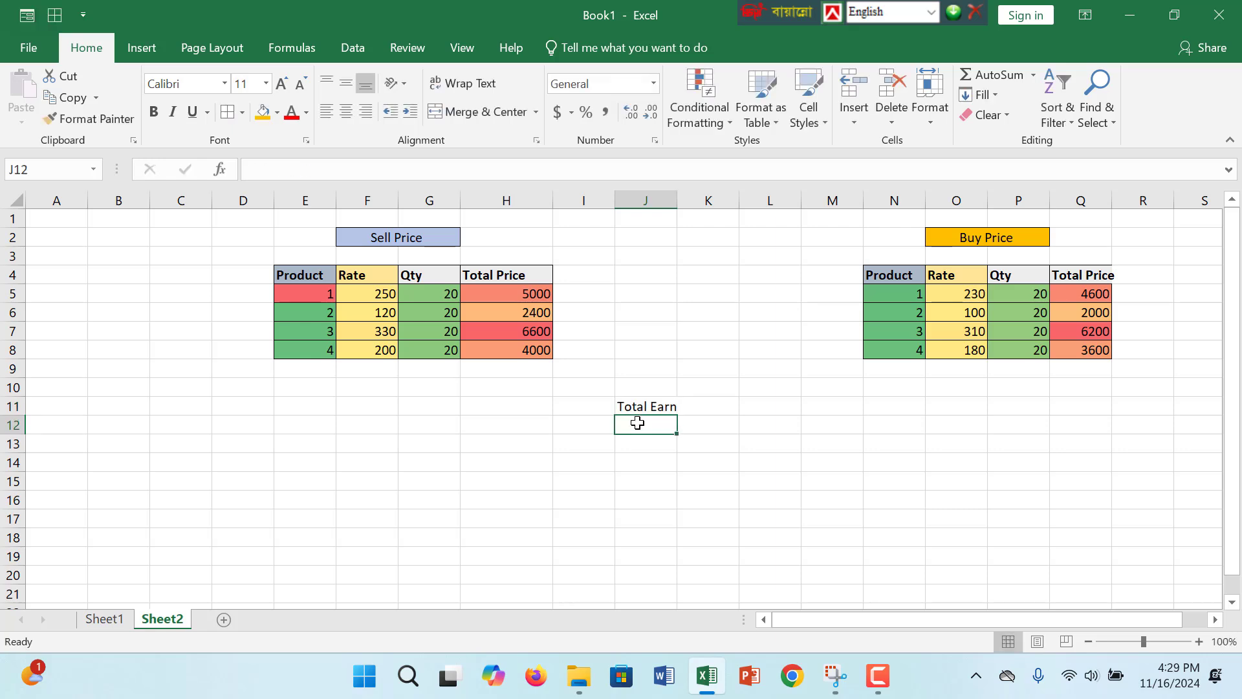
- Try to calculate the total earnings in J12 with the formula =Q5:Q8-H5:H8
type("=")
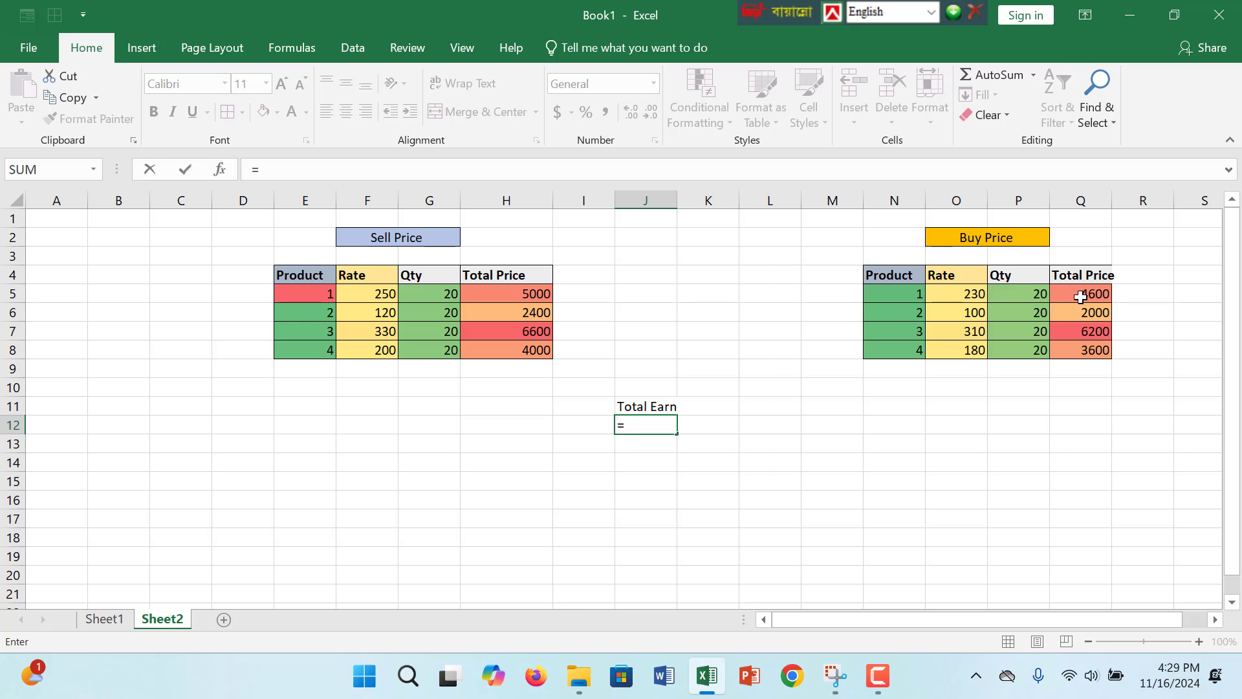
left_click_drag(1082, 296, 1081, 348)
type("-")
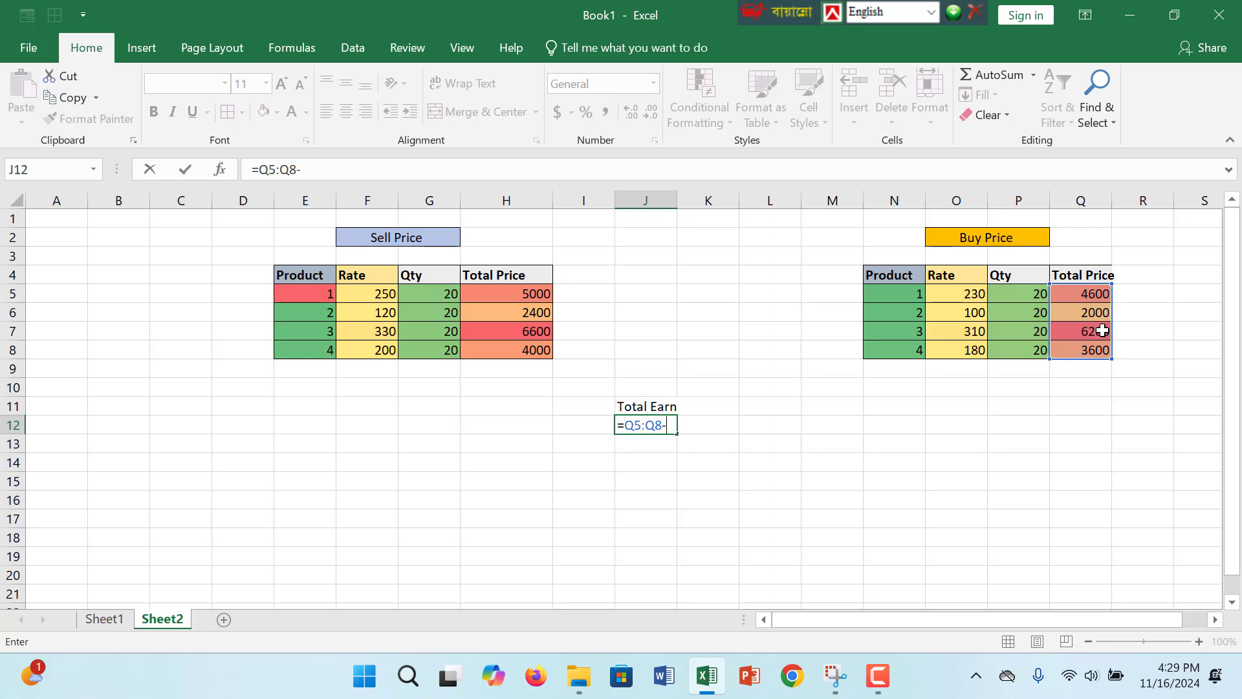
left_click_drag(492, 293, 498, 350)
key("Return")
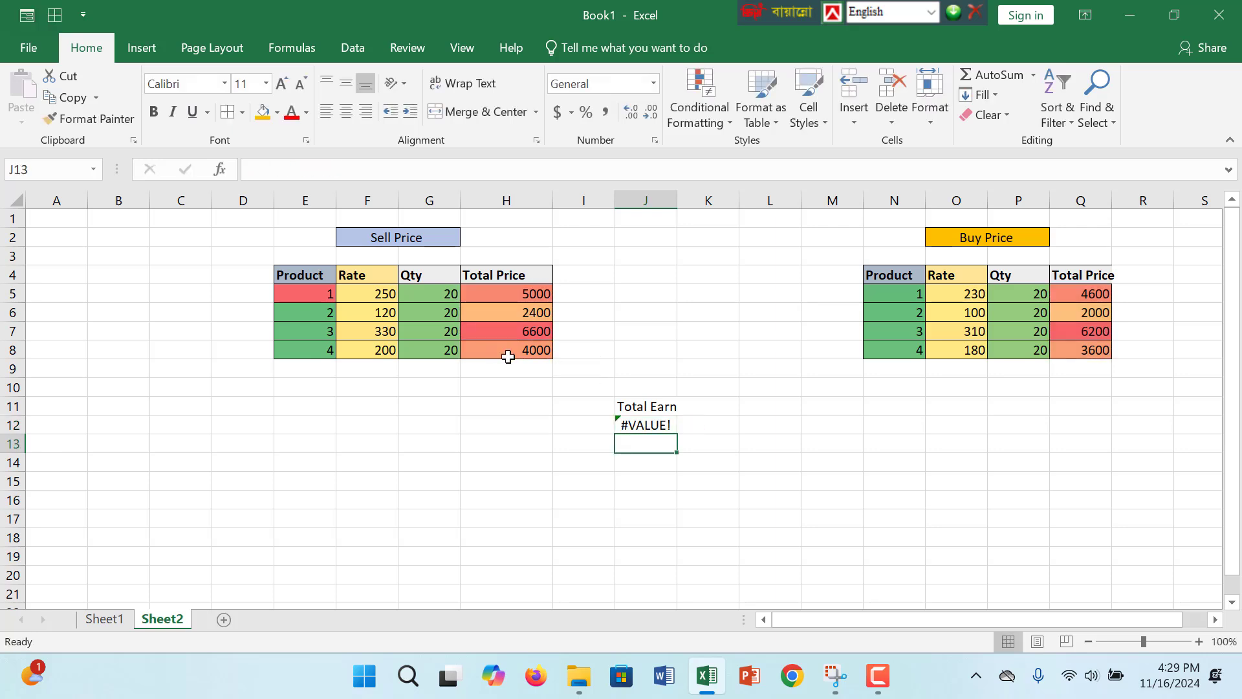
- Try wrapping the J12 formula in a SUM function as =SUM(Q5:Q8-H5:H8)
left_click(641, 427)
double_click(640, 427)
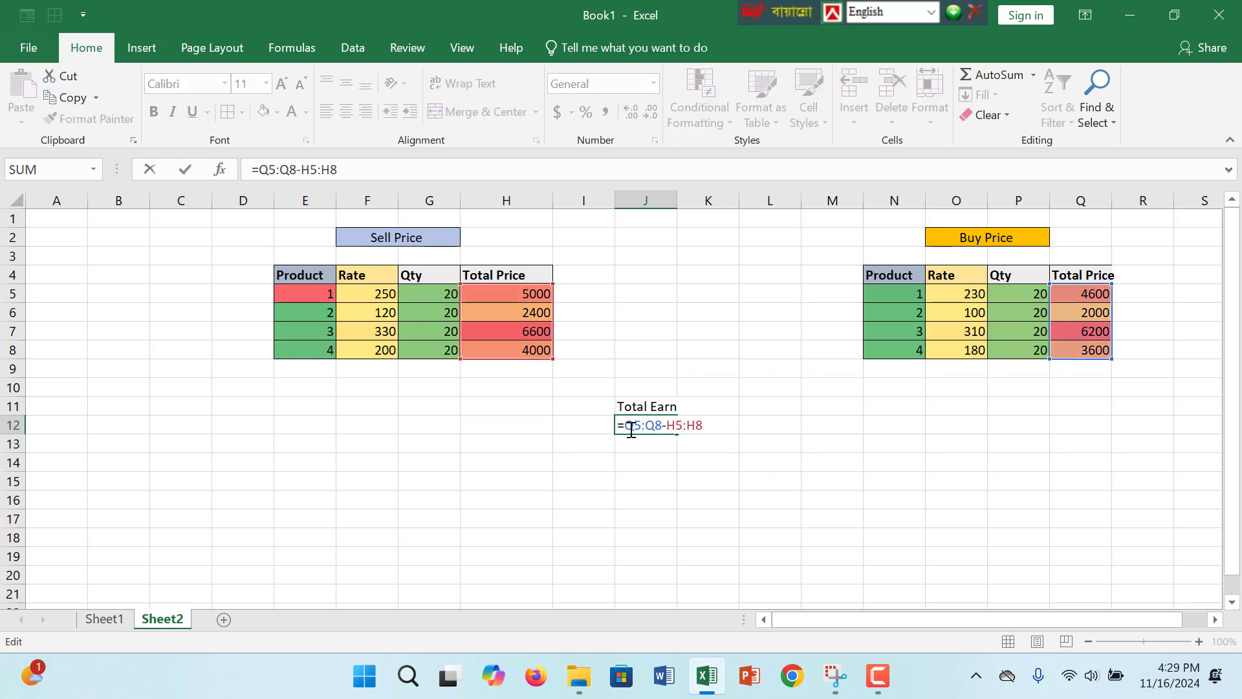
left_click(624, 426)
type("Sum")
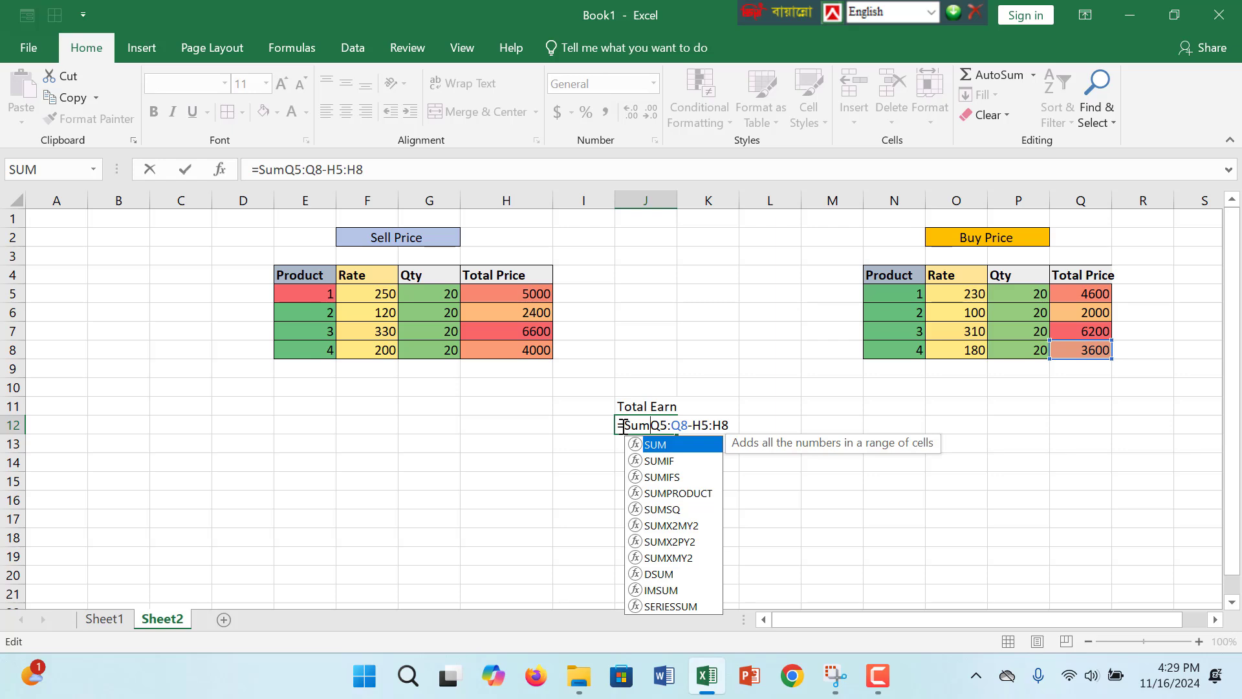
type("(")
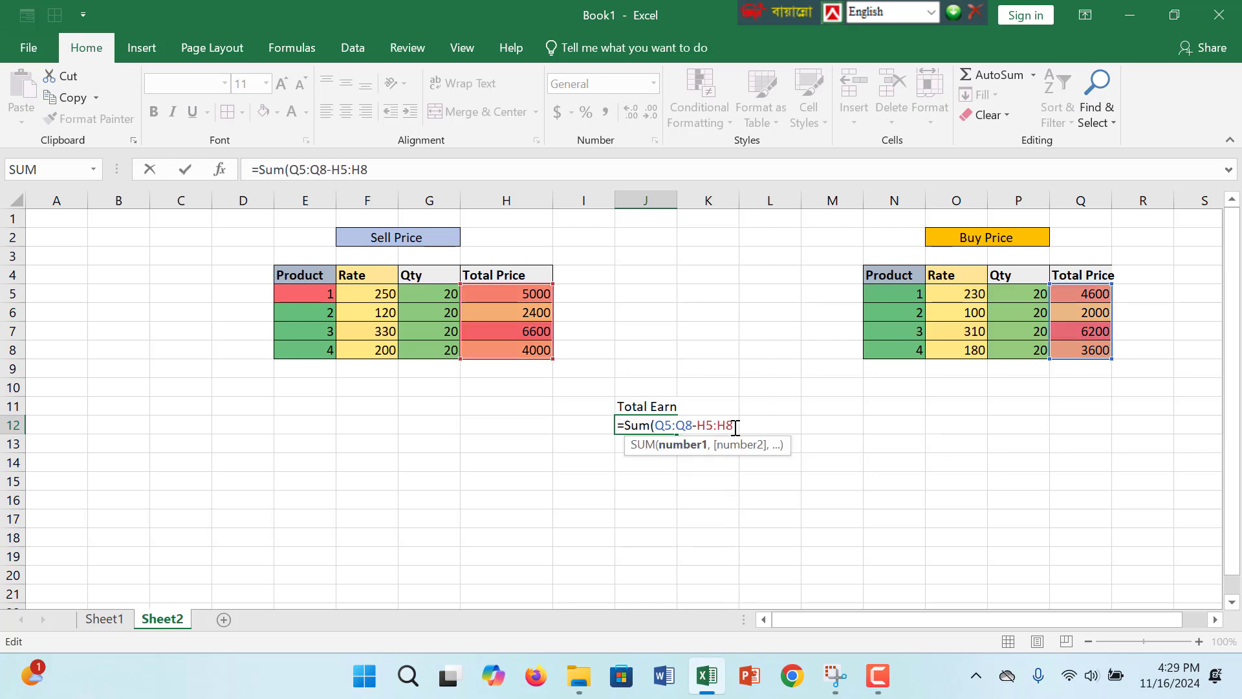
type(")")
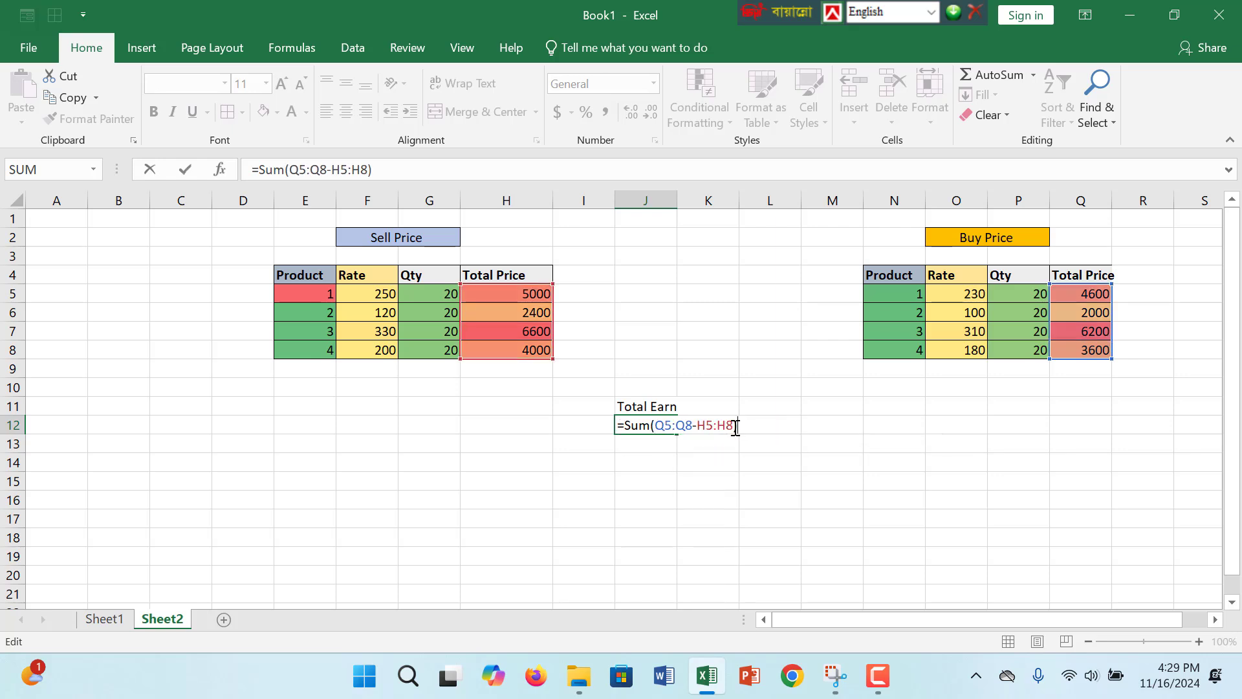
key("Return")
- Replace the formula in J12 with =SUM(H5:H8) to total the Sell Price table's Total Price column
double_click(635, 422)
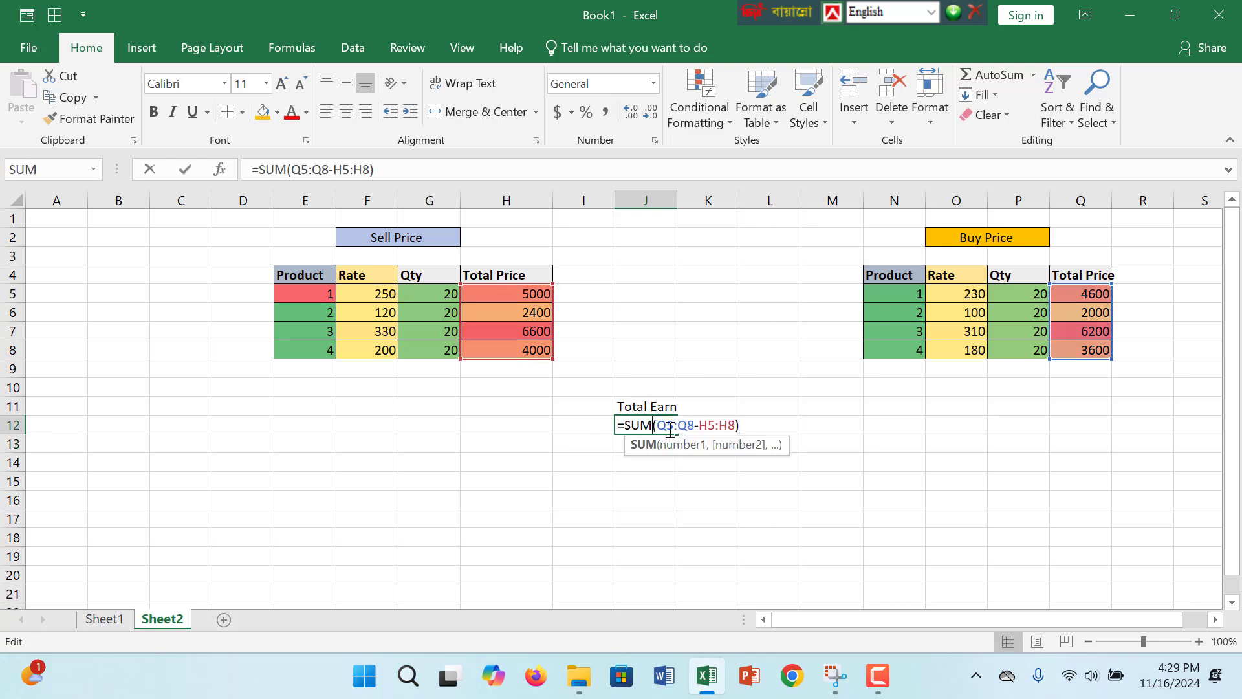
left_click_drag(747, 426, 657, 427)
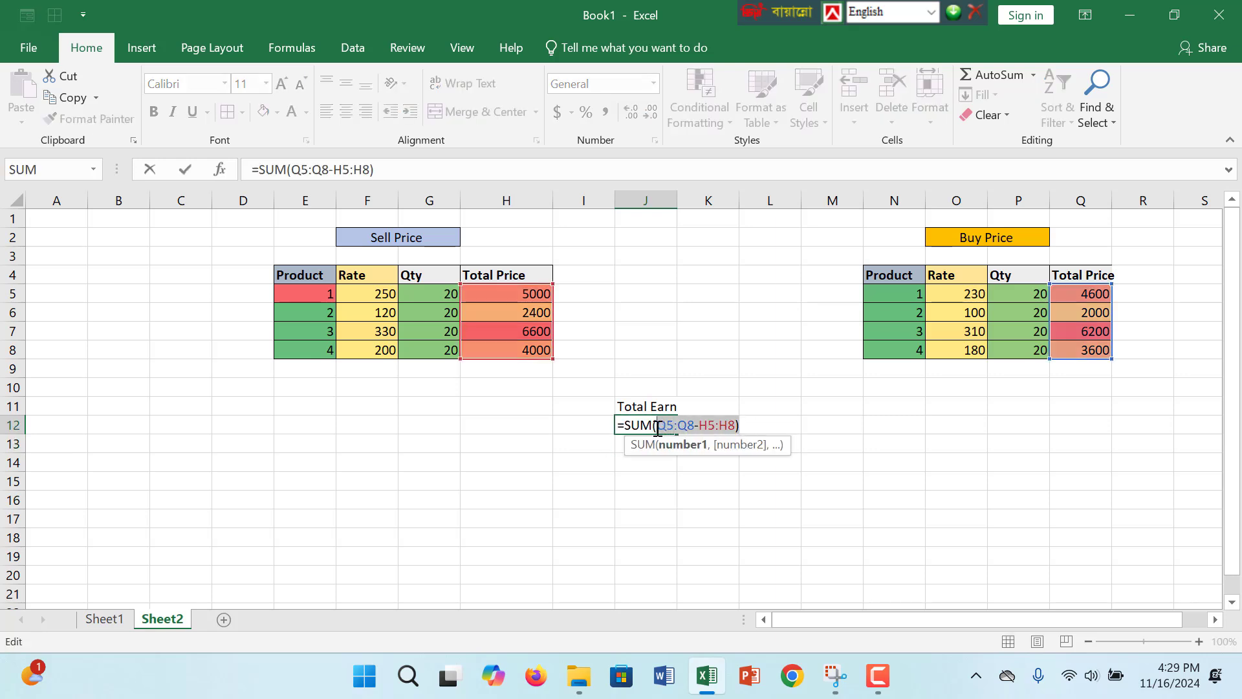
key("BackSpace")
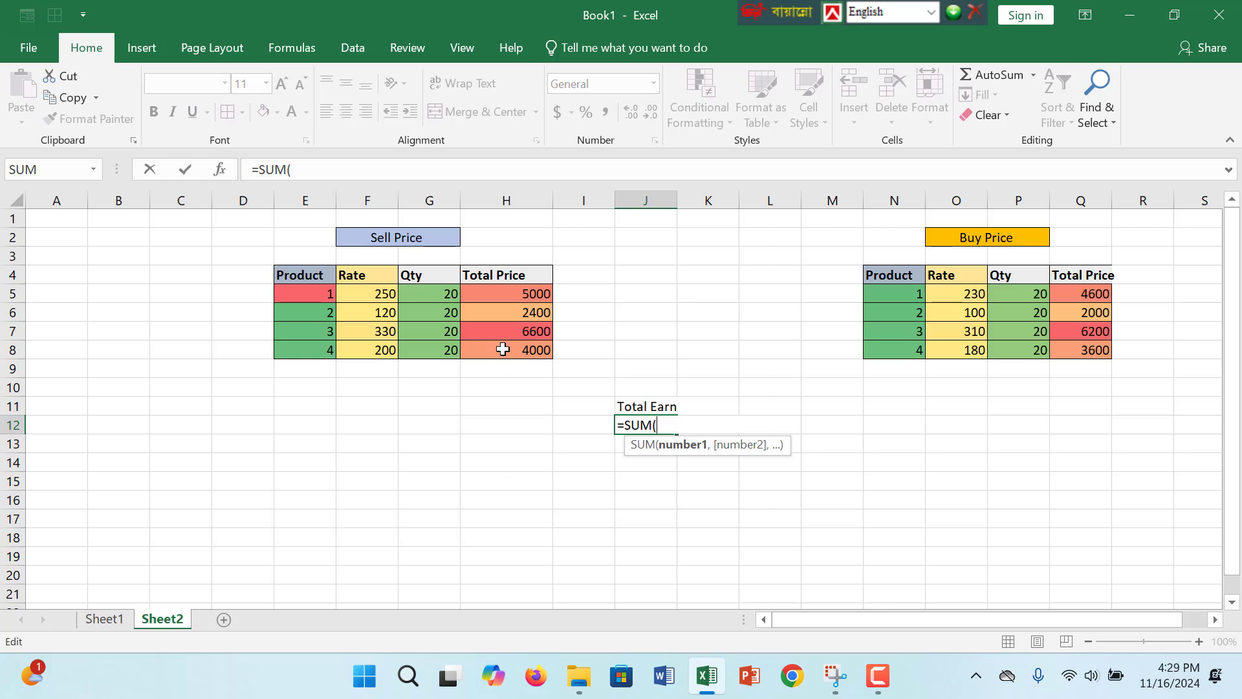
left_click_drag(524, 294, 529, 348)
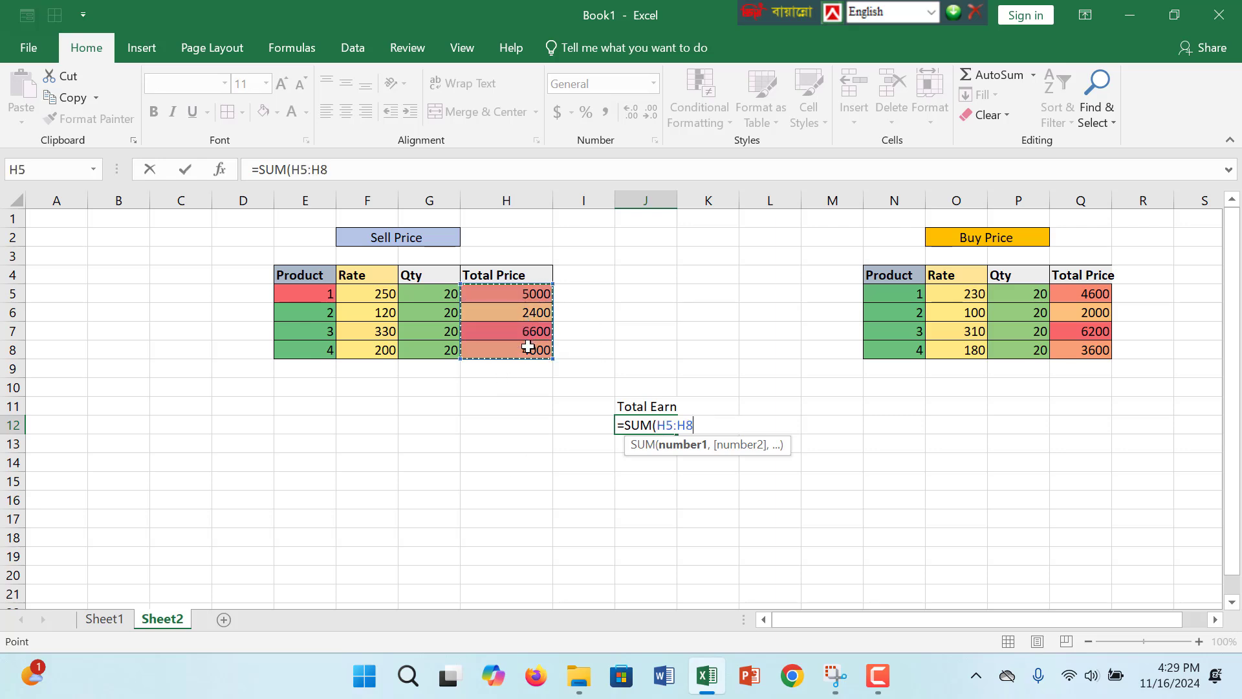
key("Return")
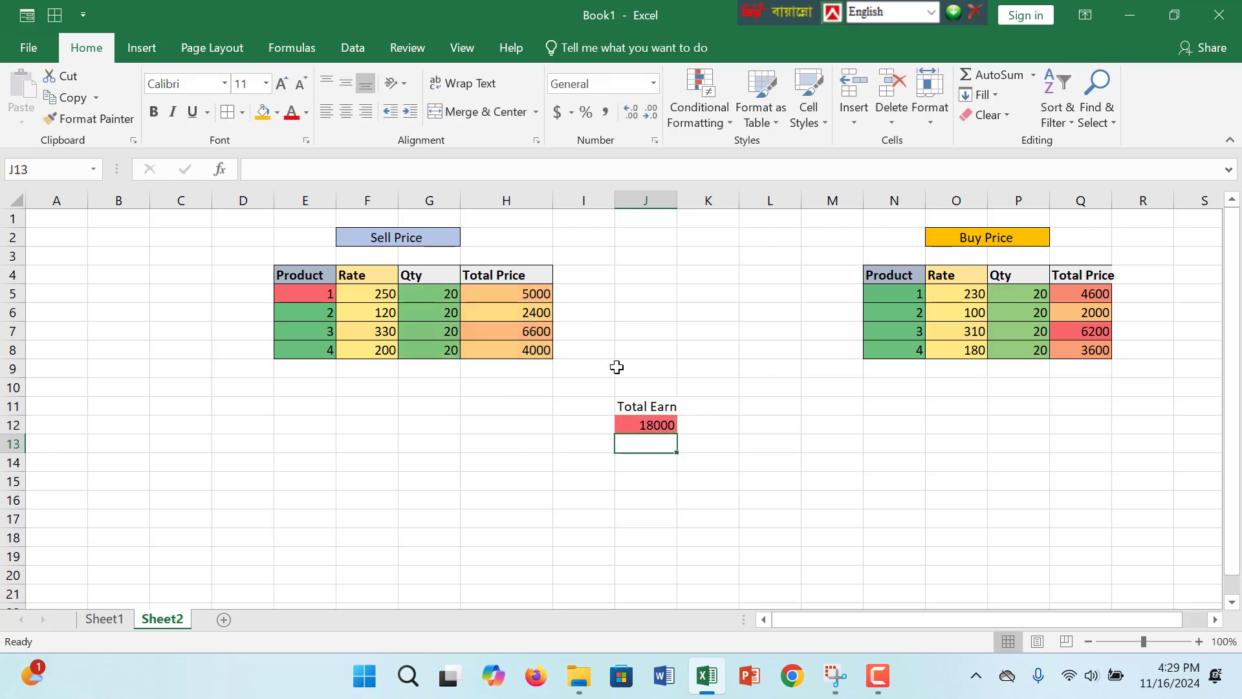
left_click(658, 424)
left_click(660, 440)
left_click(657, 424)
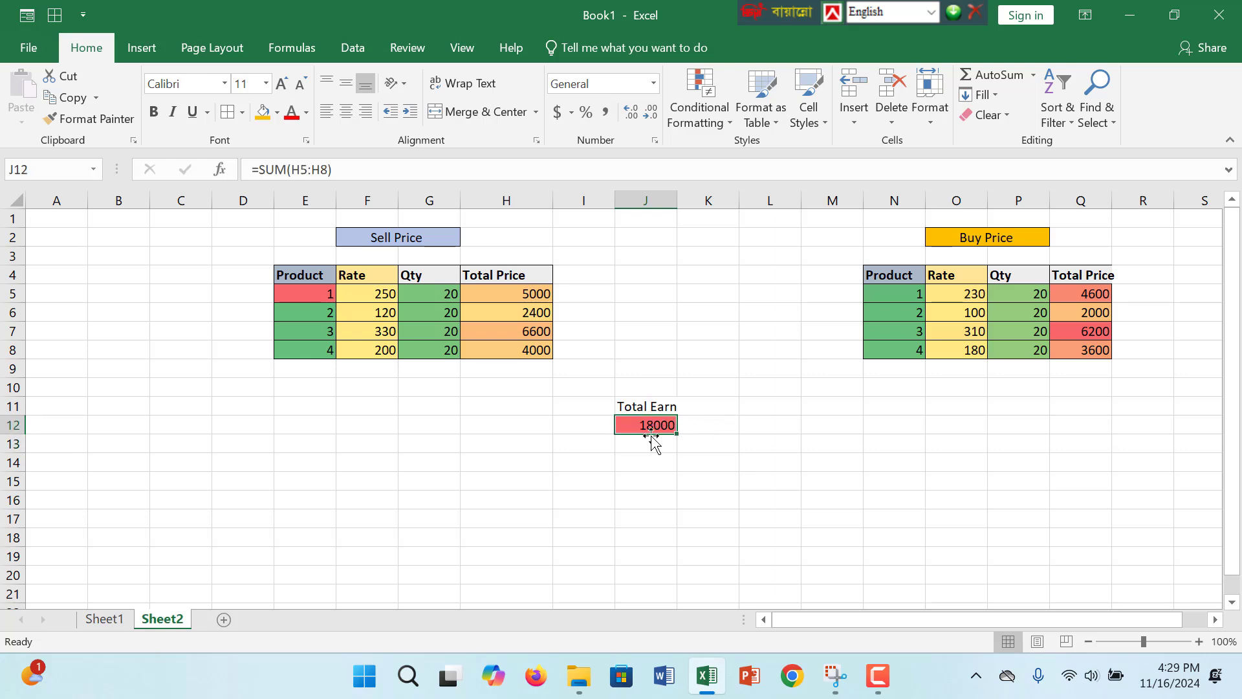
- Enter the label Buying Price in cell I13 and widen column I to fit the text
left_click(656, 445)
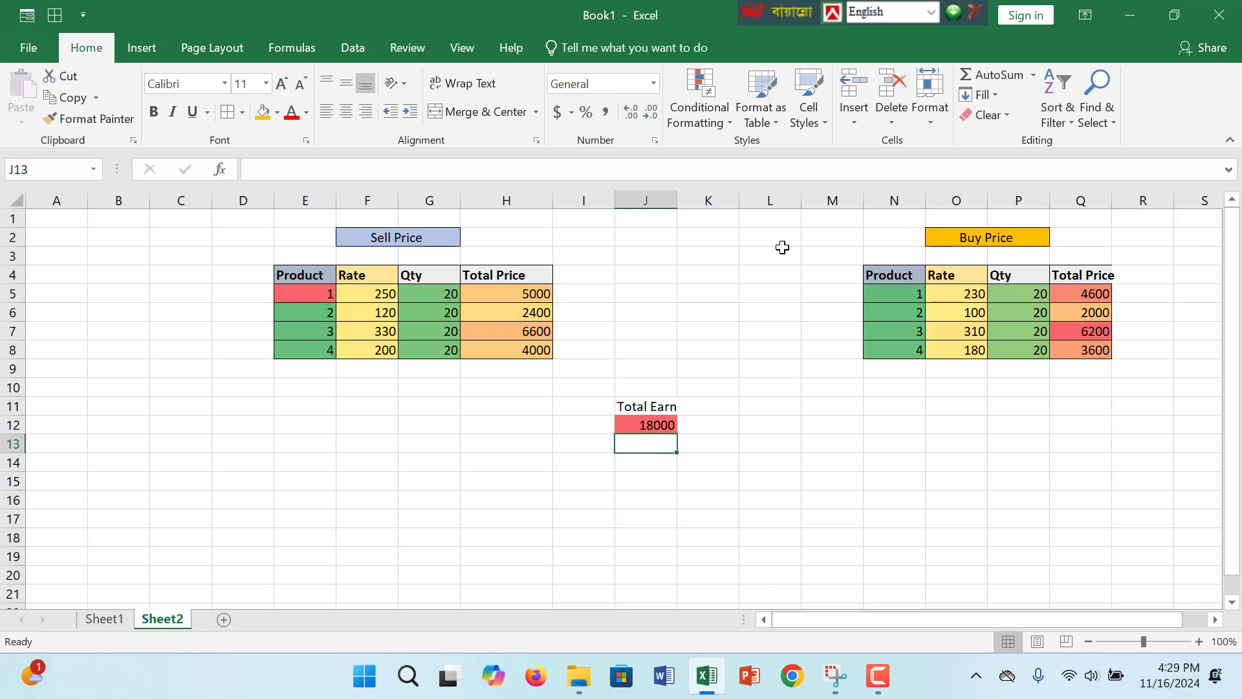
left_click(564, 445)
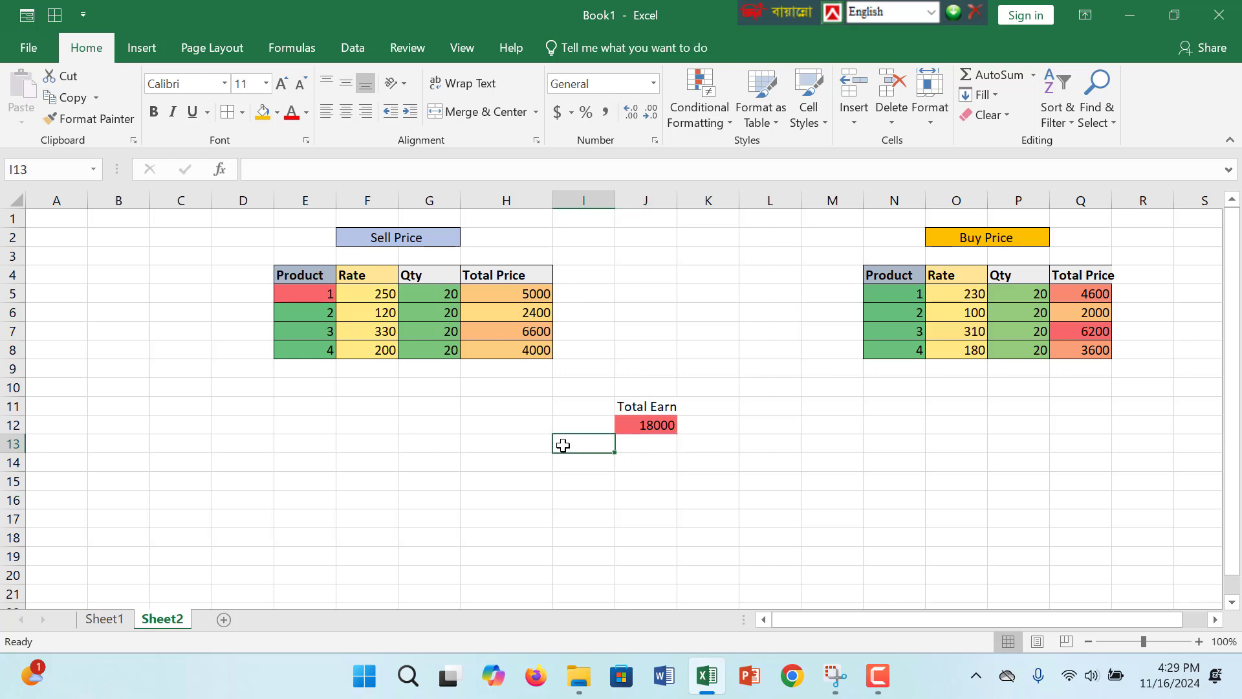
type("B")
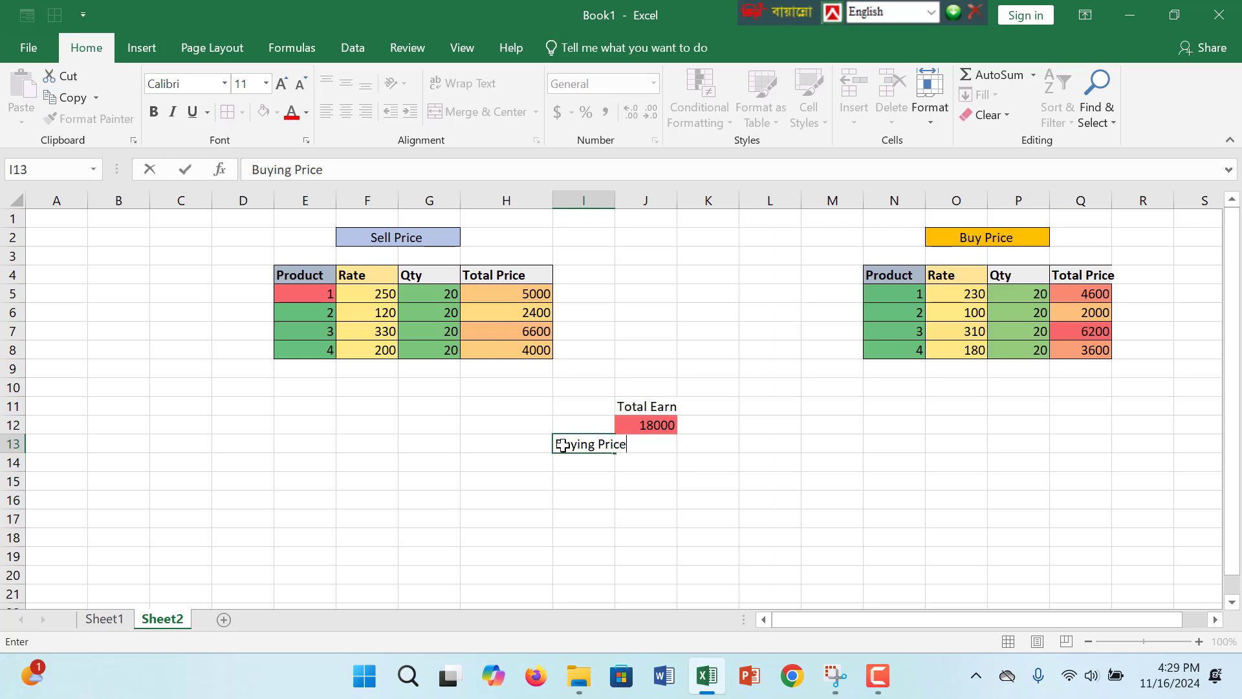
type("uying Price")
key("Return")
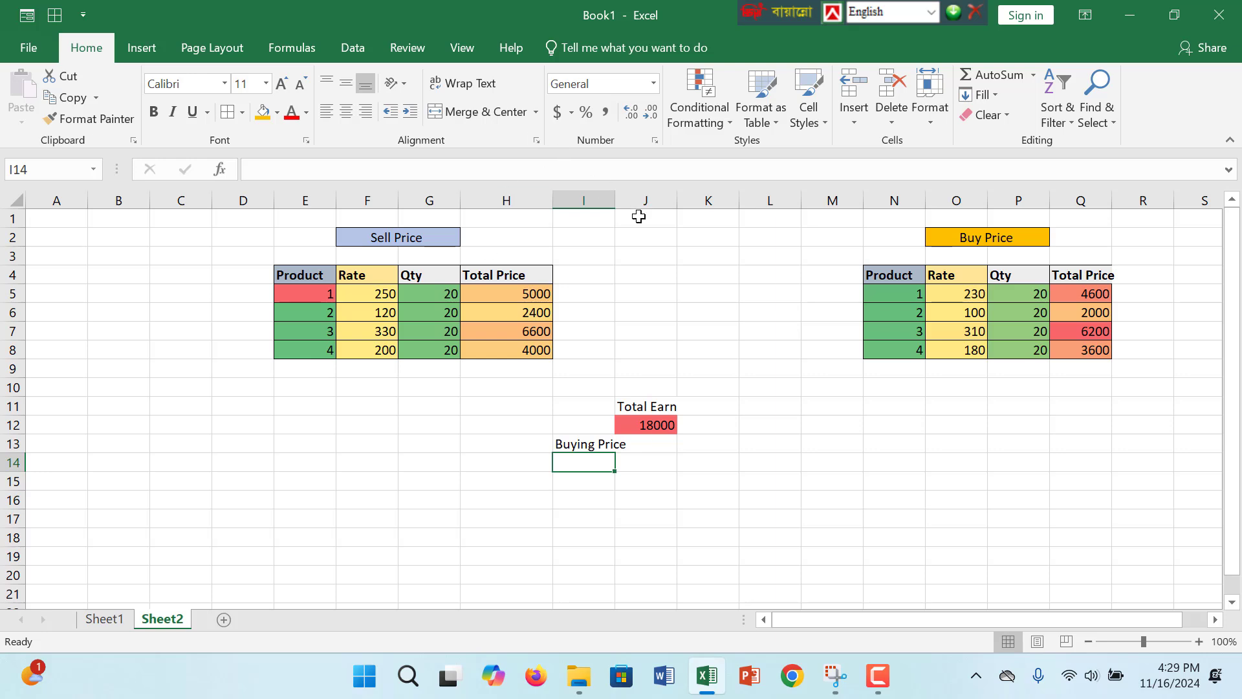
left_click_drag(612, 200, 651, 200)
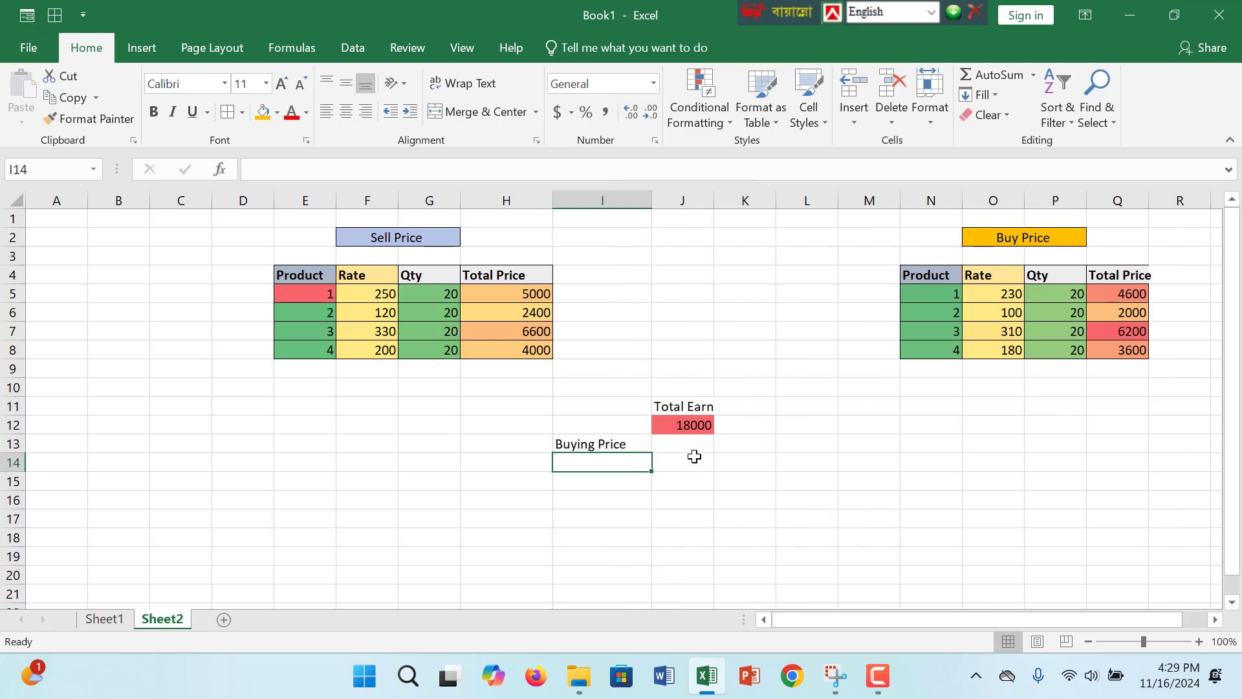
- Fill the Buying Price label cell I13 with the gold color used for the Buy Price heading
left_click_drag(692, 446, 558, 450)
left_click(625, 444)
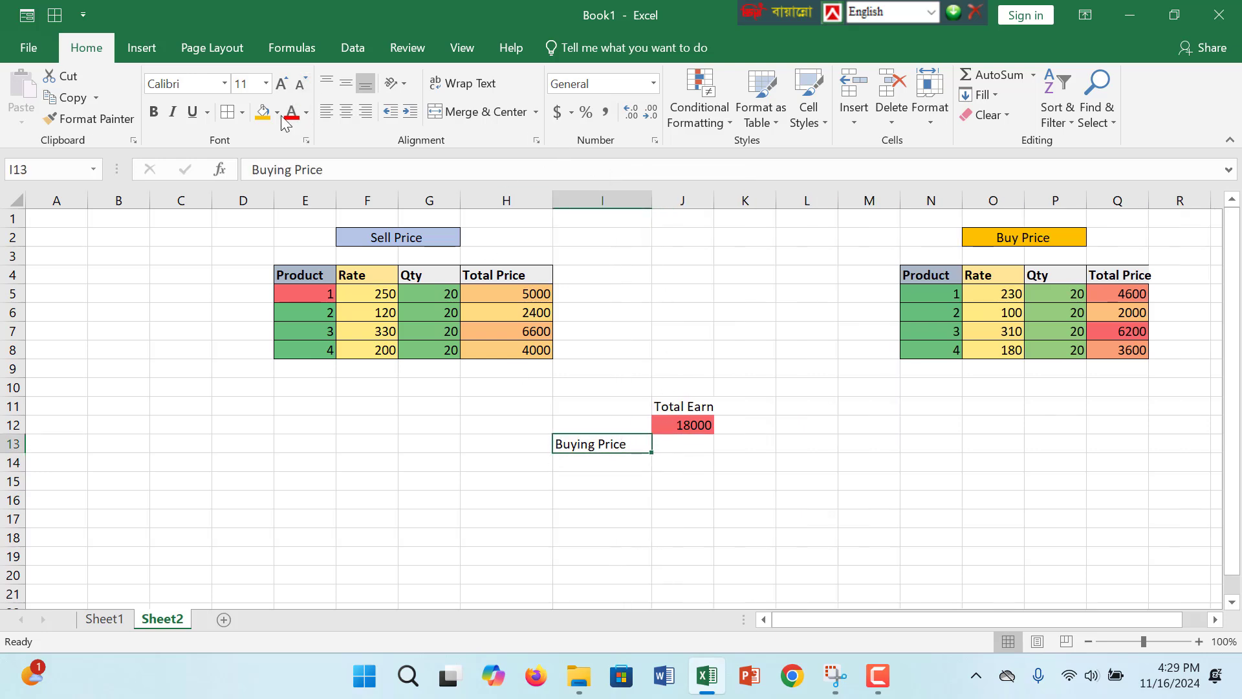
left_click(263, 112)
- Total the Buy Price table's Total Price column in J13 with the formula =SUM(Q5:Q8)
left_click(674, 449)
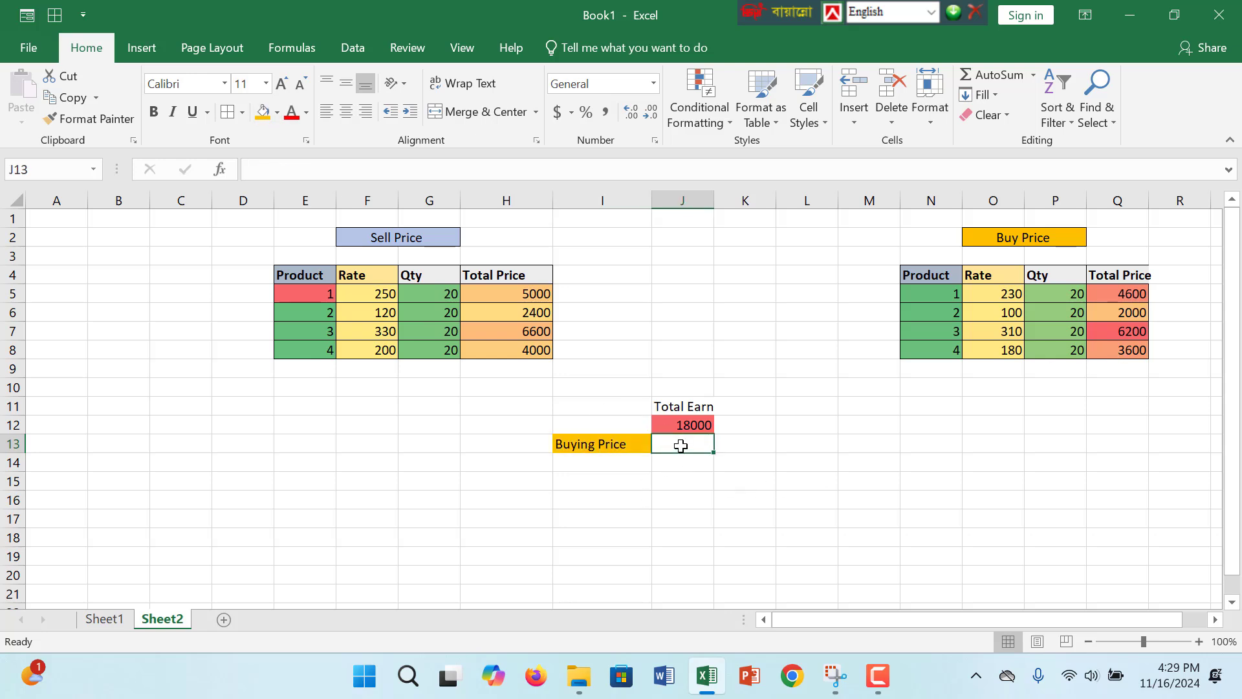
type("sum)")
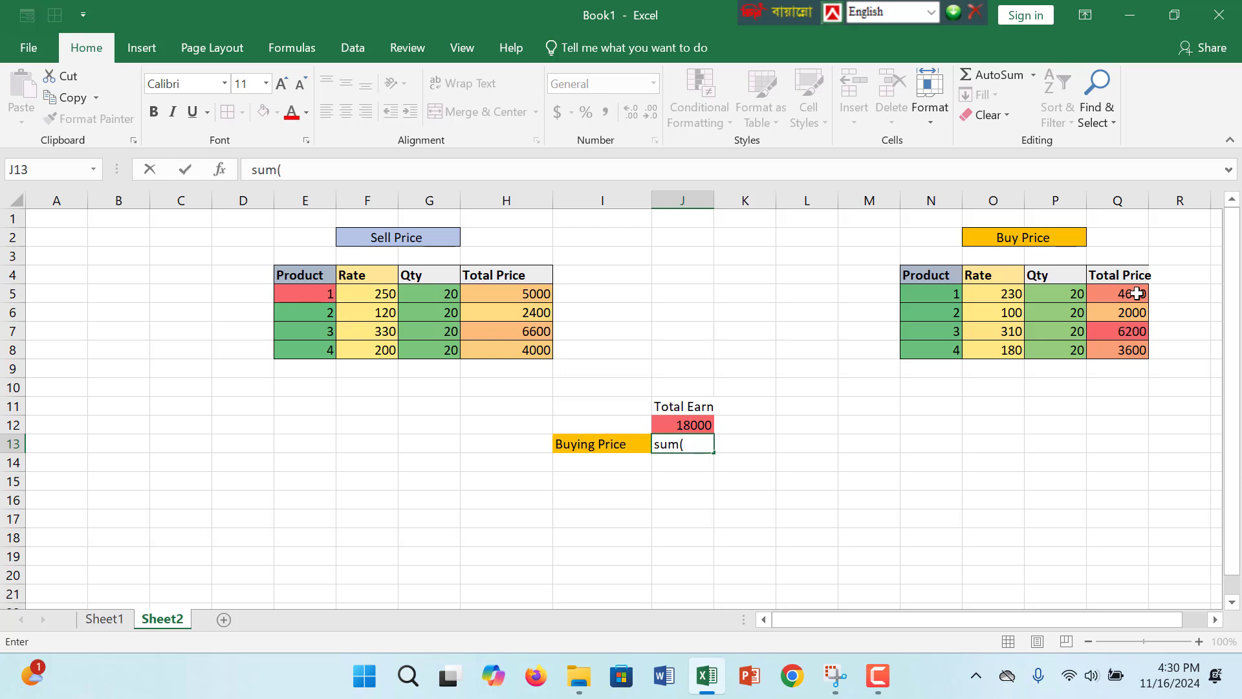
left_click_drag(1134, 293, 1122, 349)
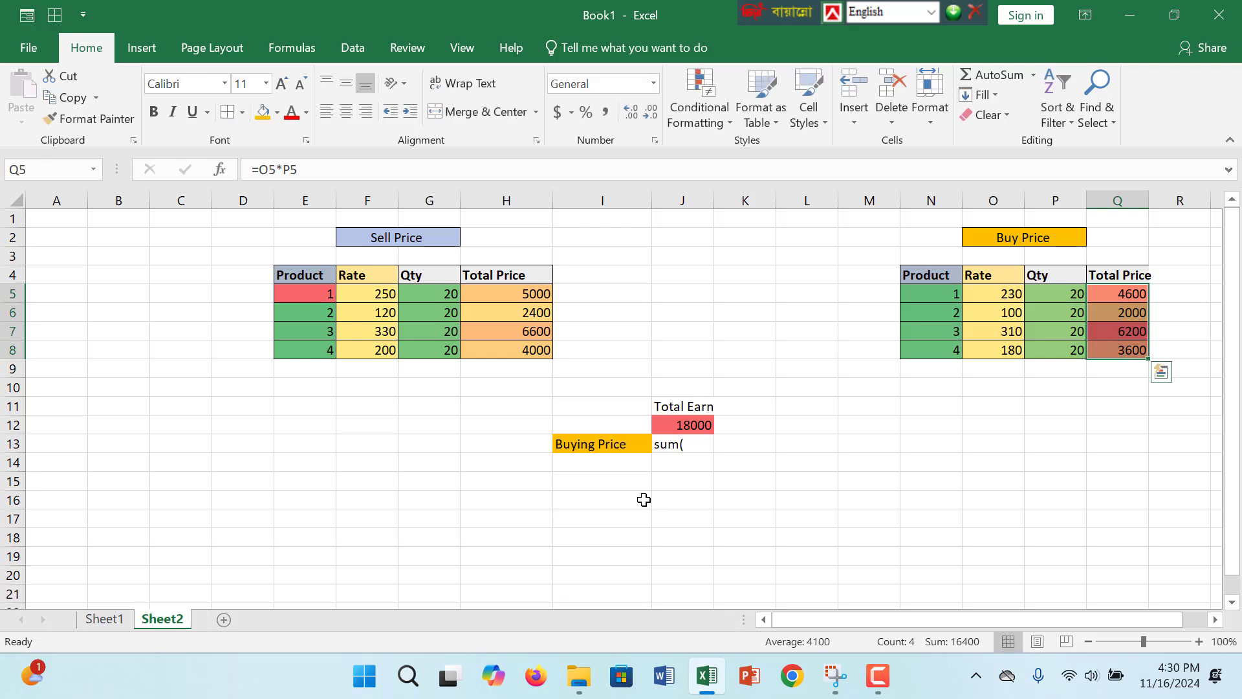
double_click(698, 445)
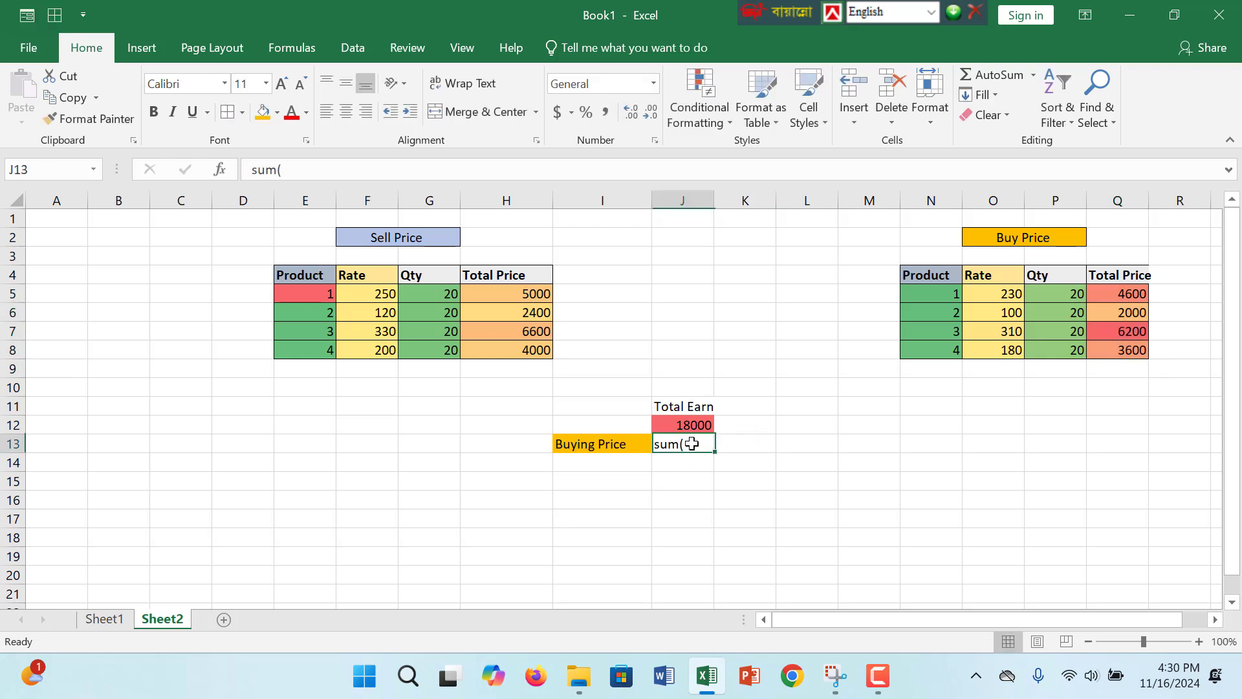
left_click(656, 444)
type("=")
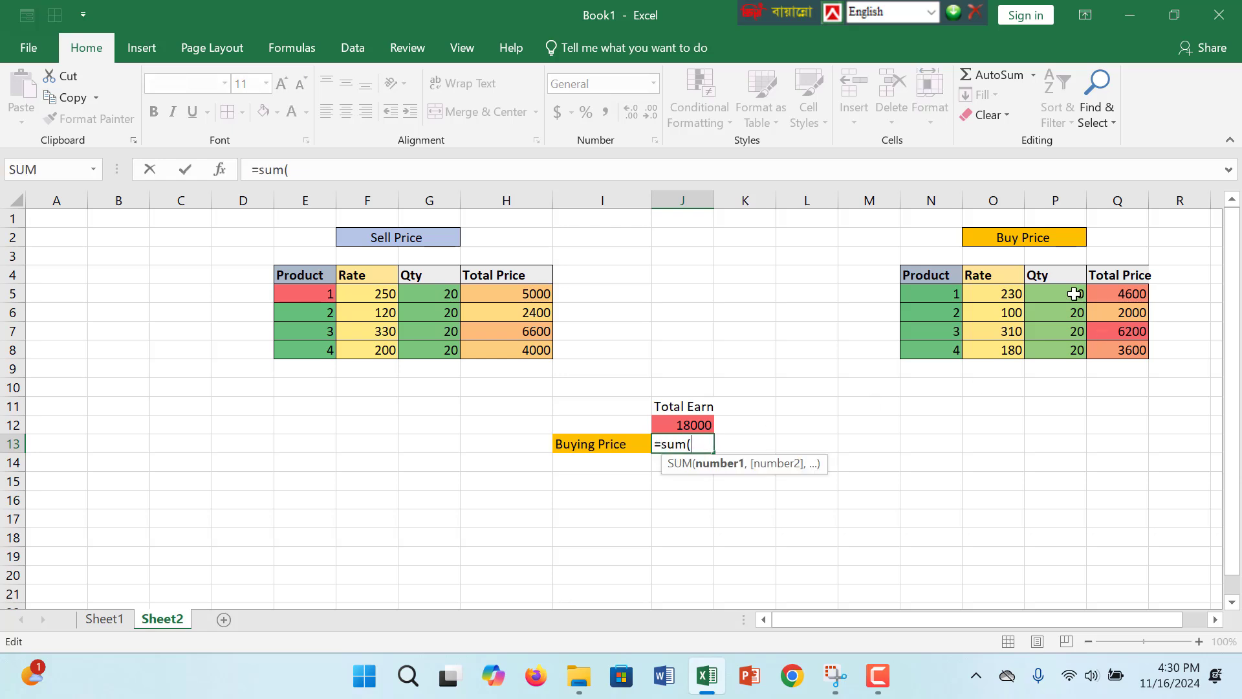
left_click_drag(1120, 294, 1117, 346)
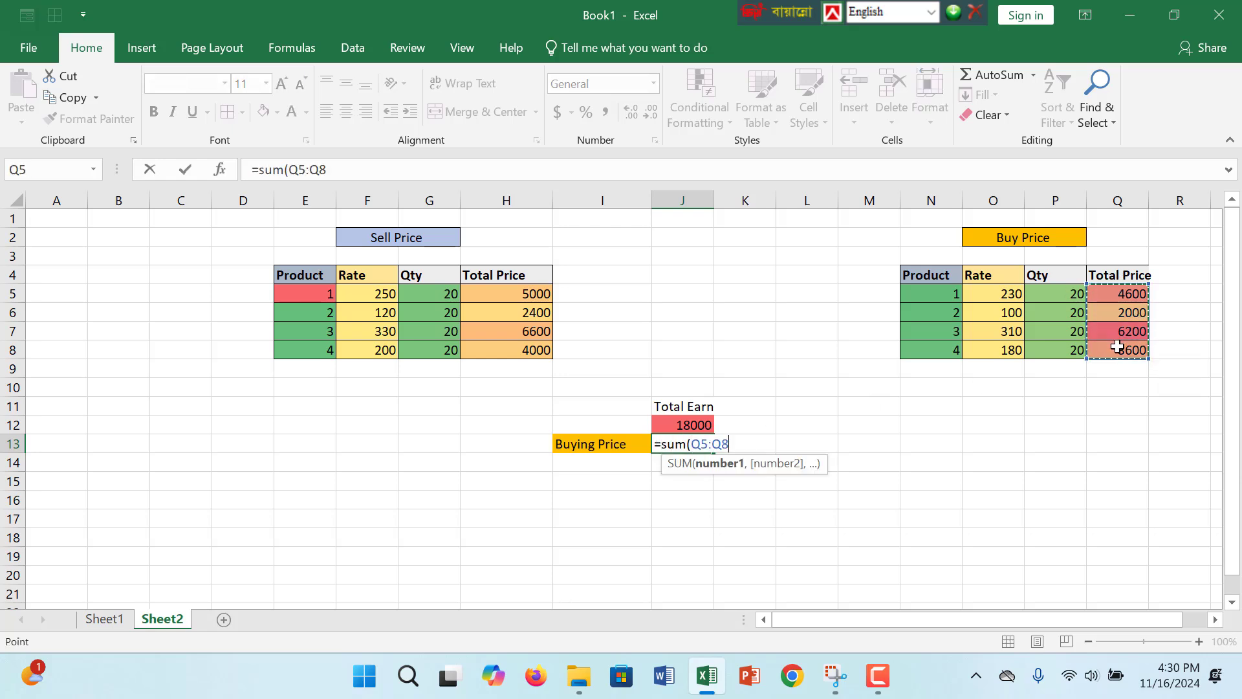
type(")")
key("Return")
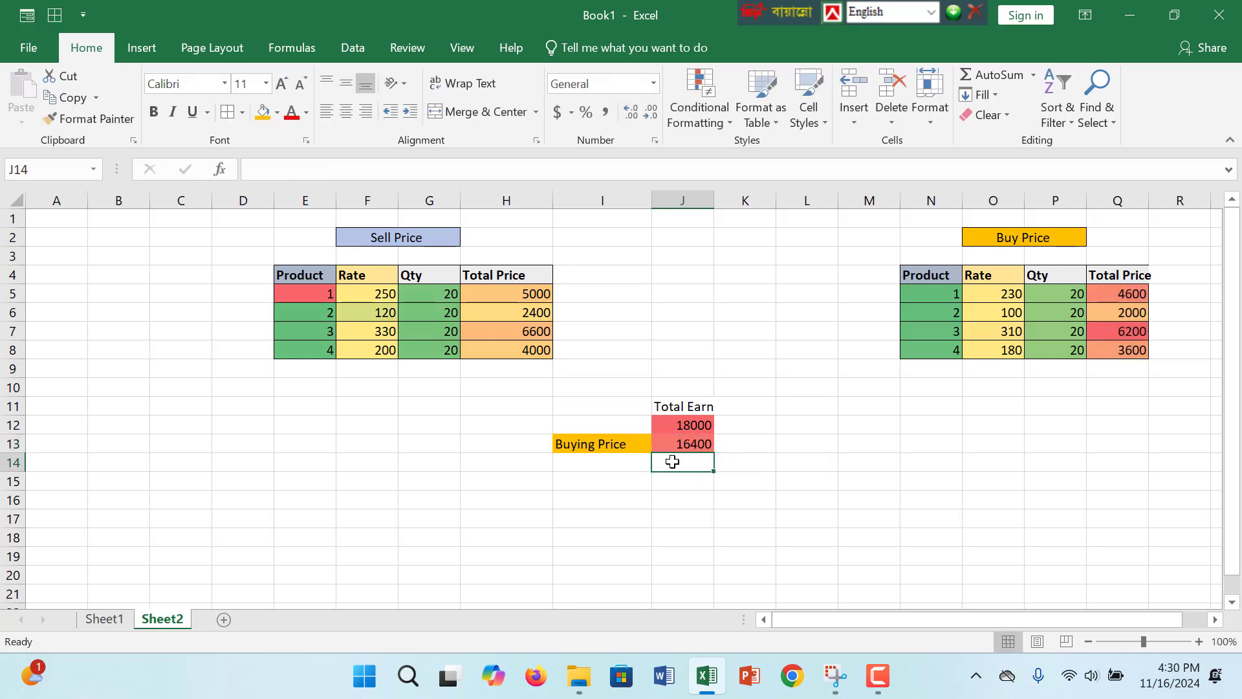
- Calculate the earnings in J14 with the formula =J12-J13
type("=")
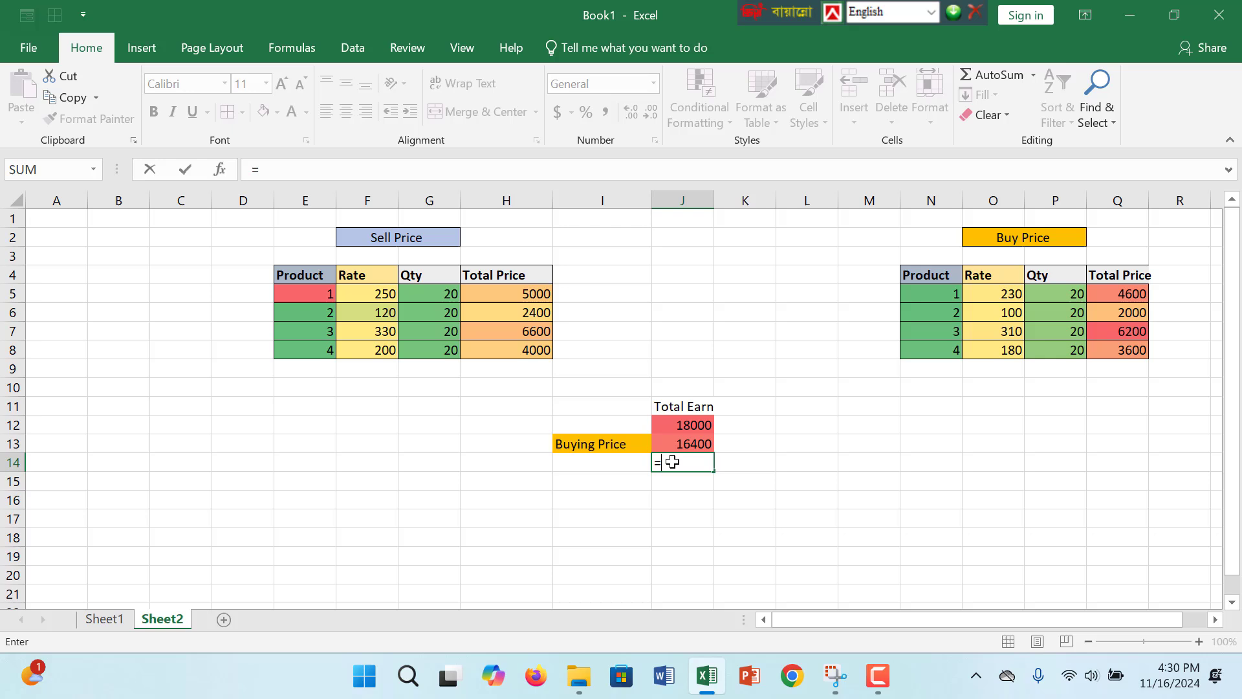
left_click(704, 424)
type("-")
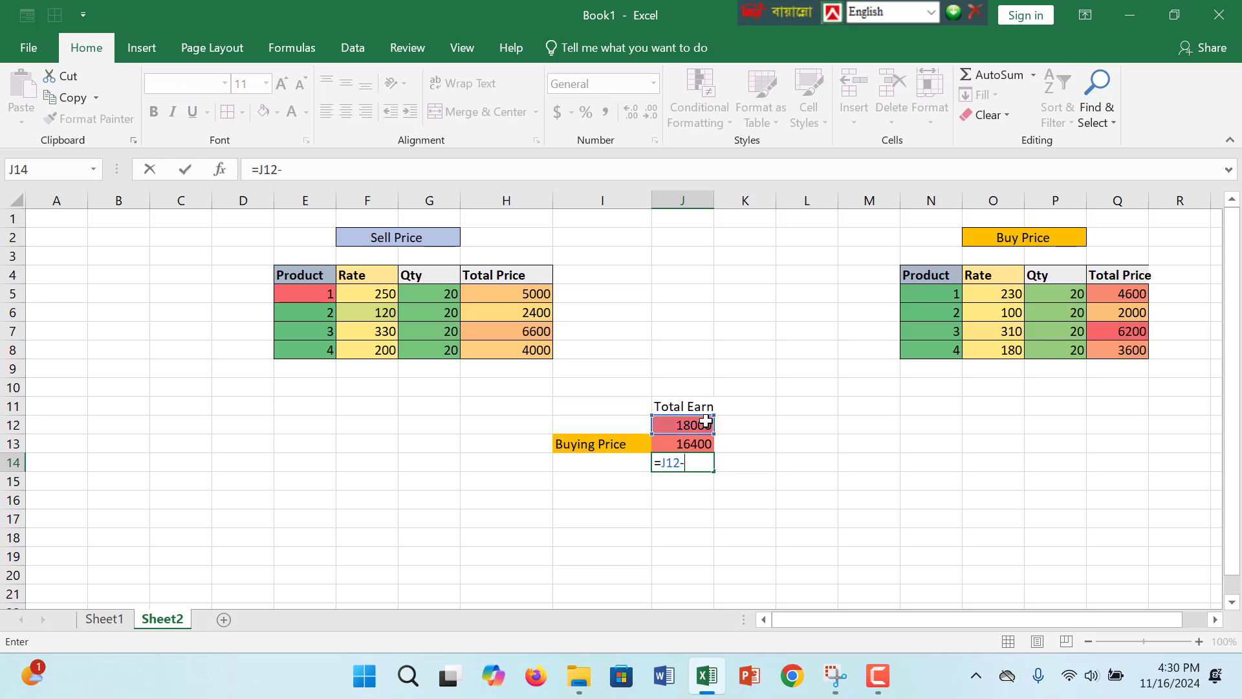
left_click(701, 442)
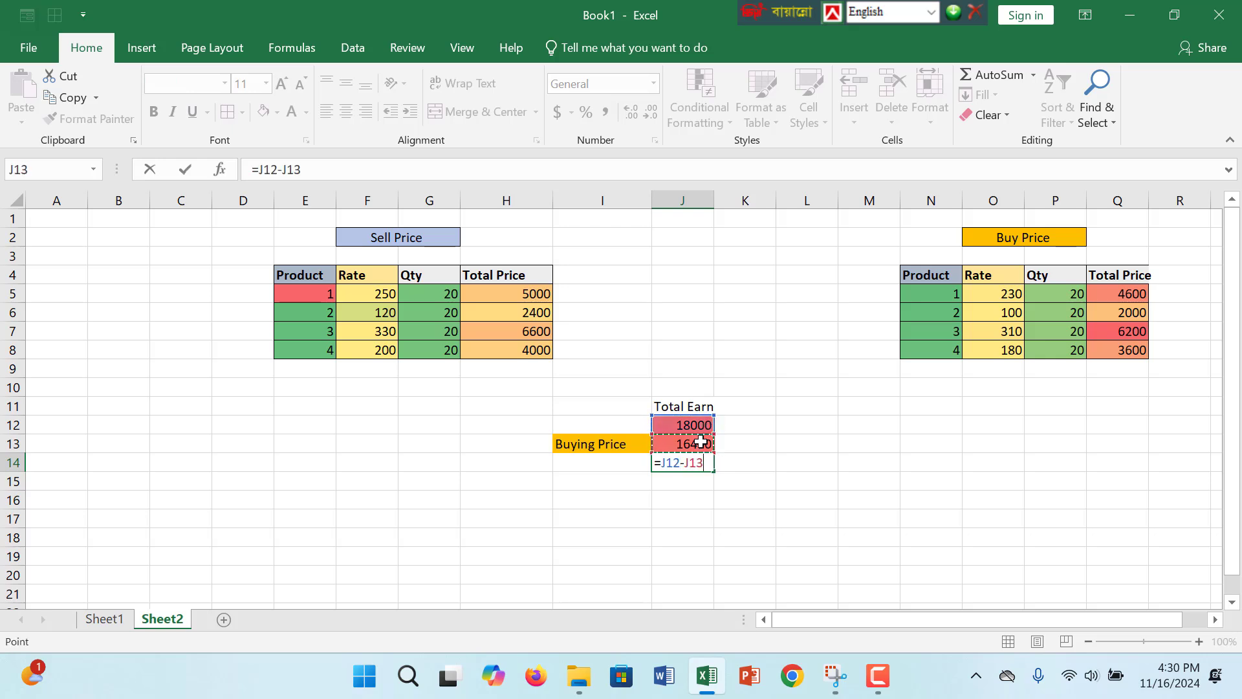
key("Return")
- Underline the earnings result in J14 and increase its font size to 12
left_click(699, 463)
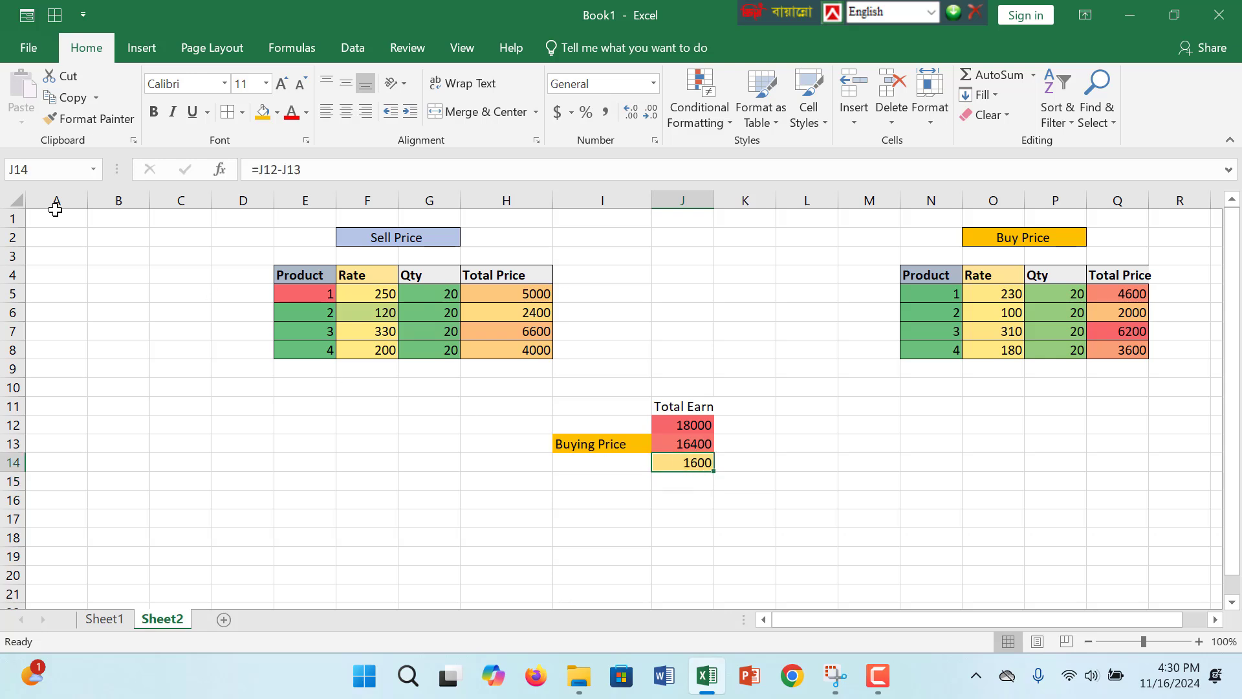
left_click(192, 111)
left_click(707, 496)
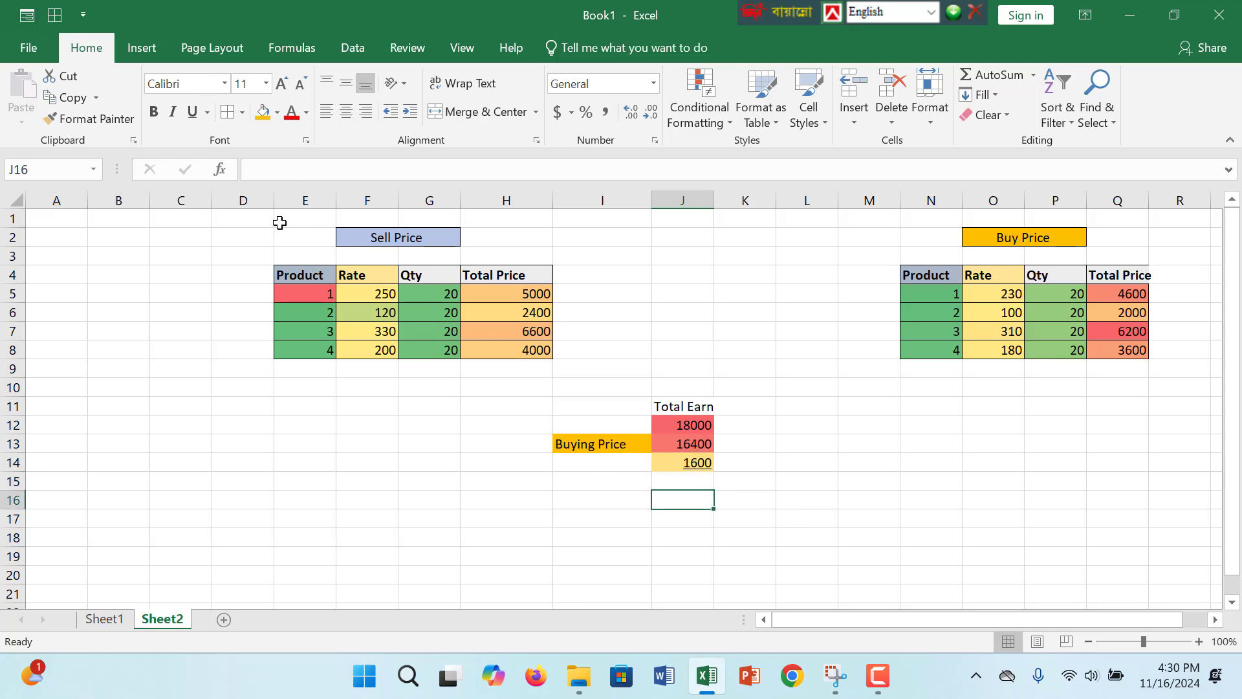
left_click(693, 462)
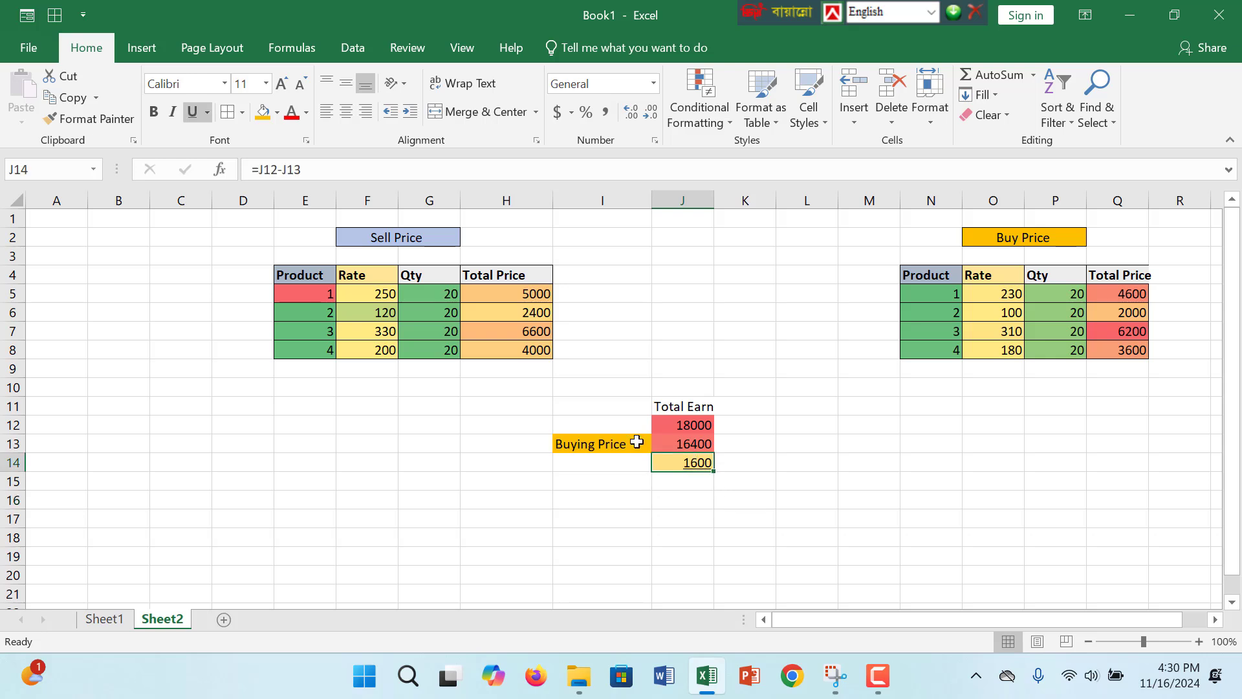
left_click(278, 87)
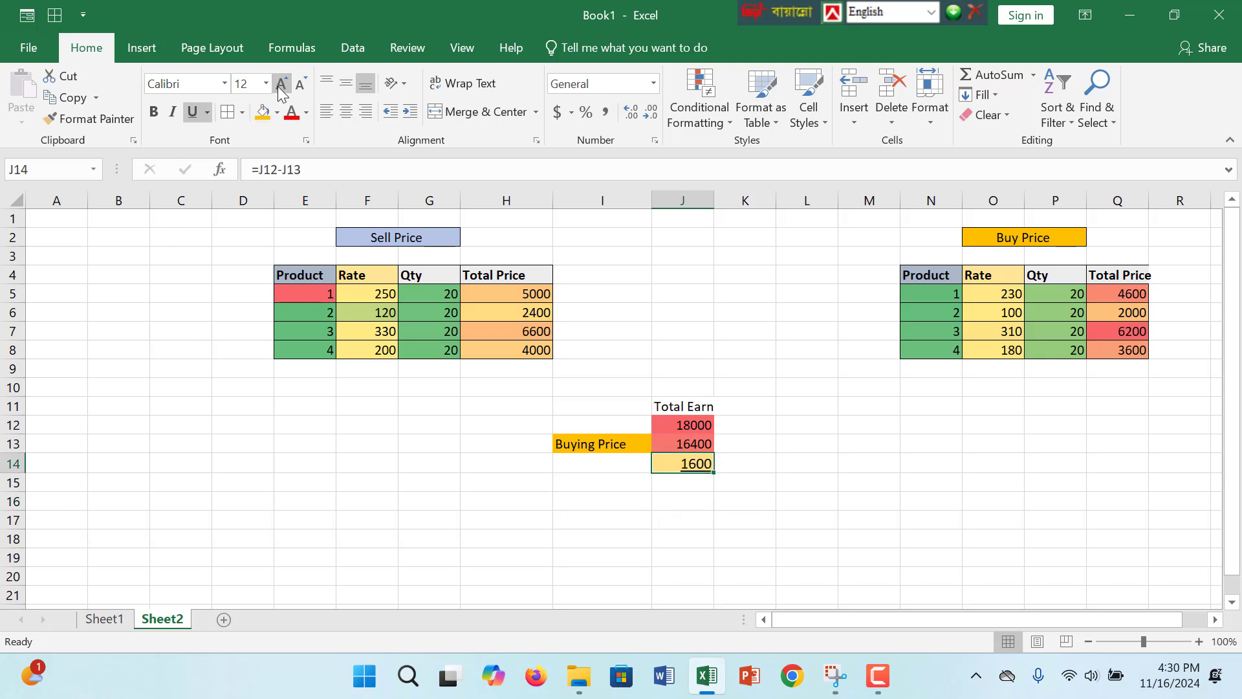
left_click(901, 394)
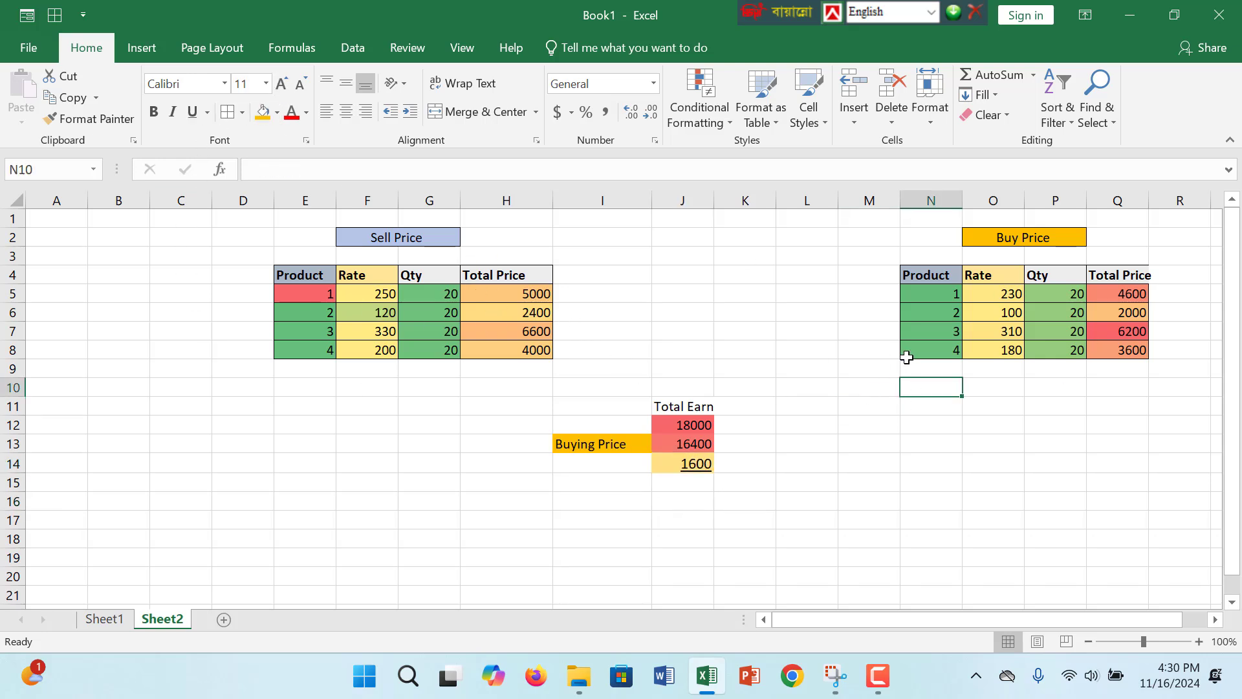
- Inspect the Total Price formula in H5 and the quantity in G5 of the Sell Price table
left_click(882, 680)
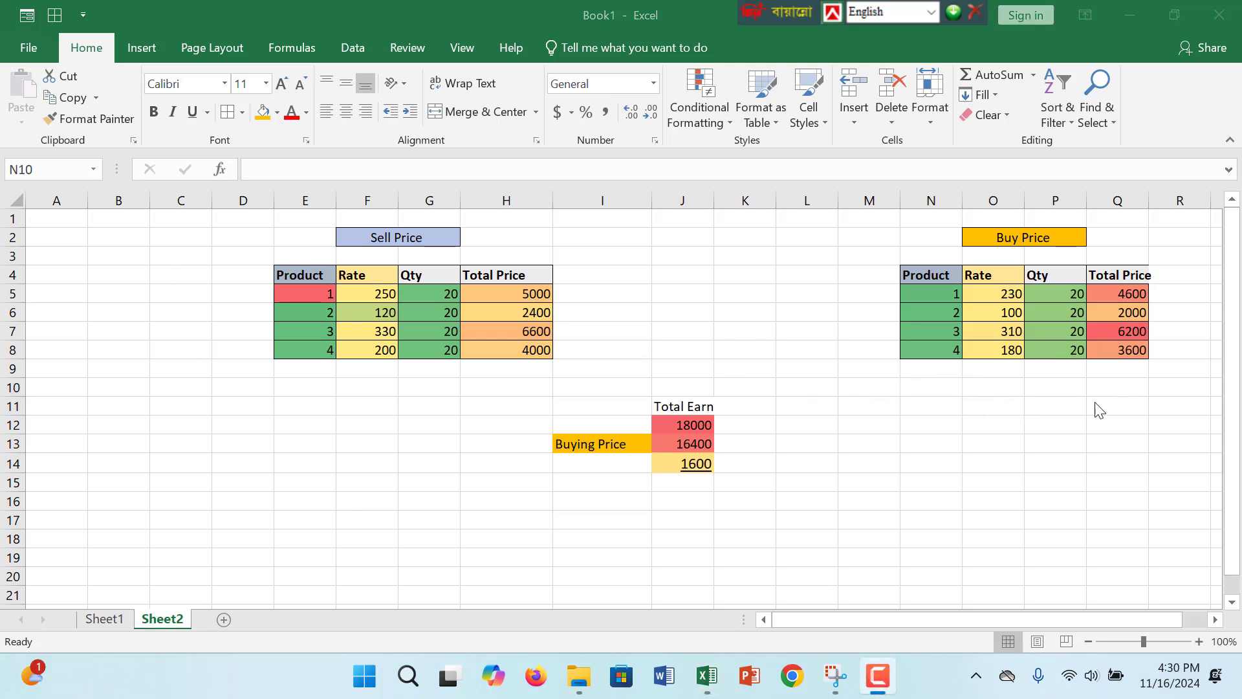
left_click(669, 467)
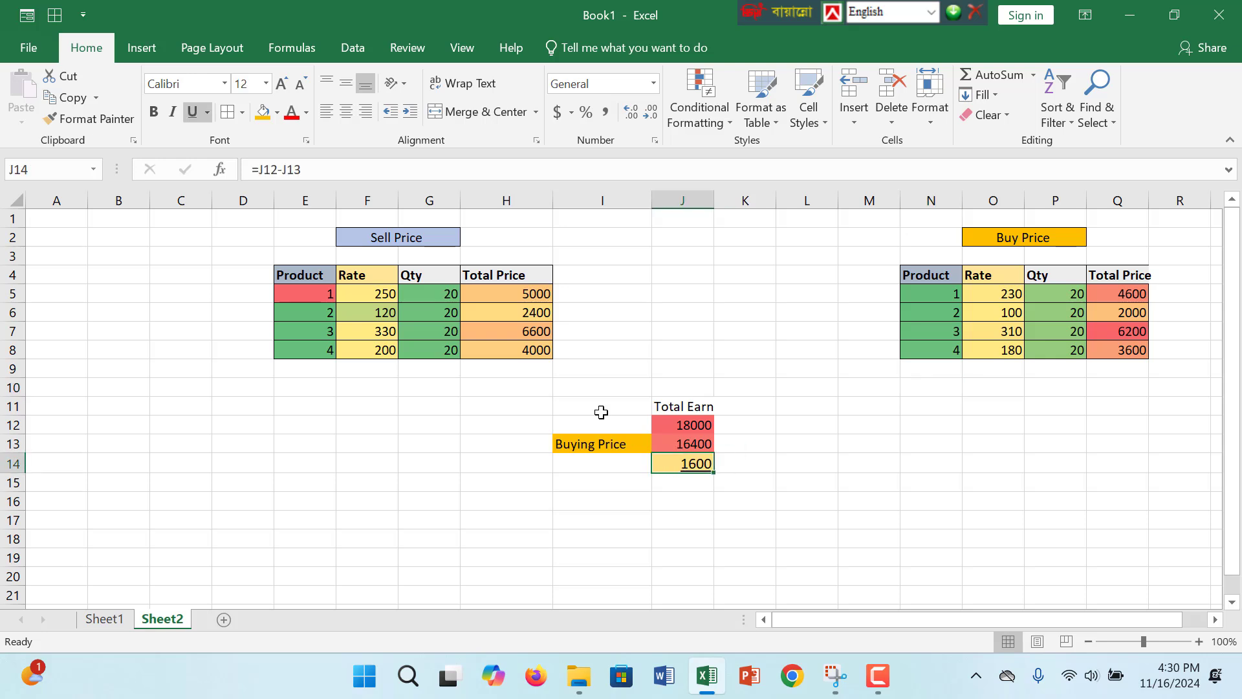
double_click(524, 292)
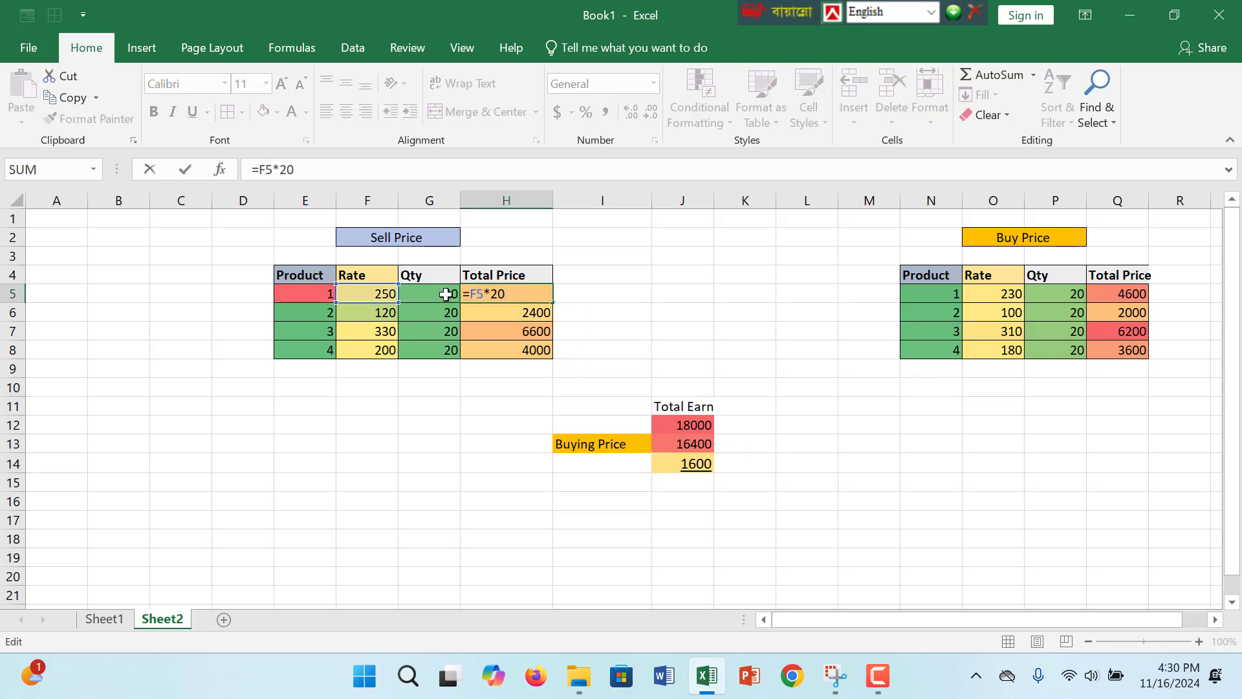
left_click(421, 297)
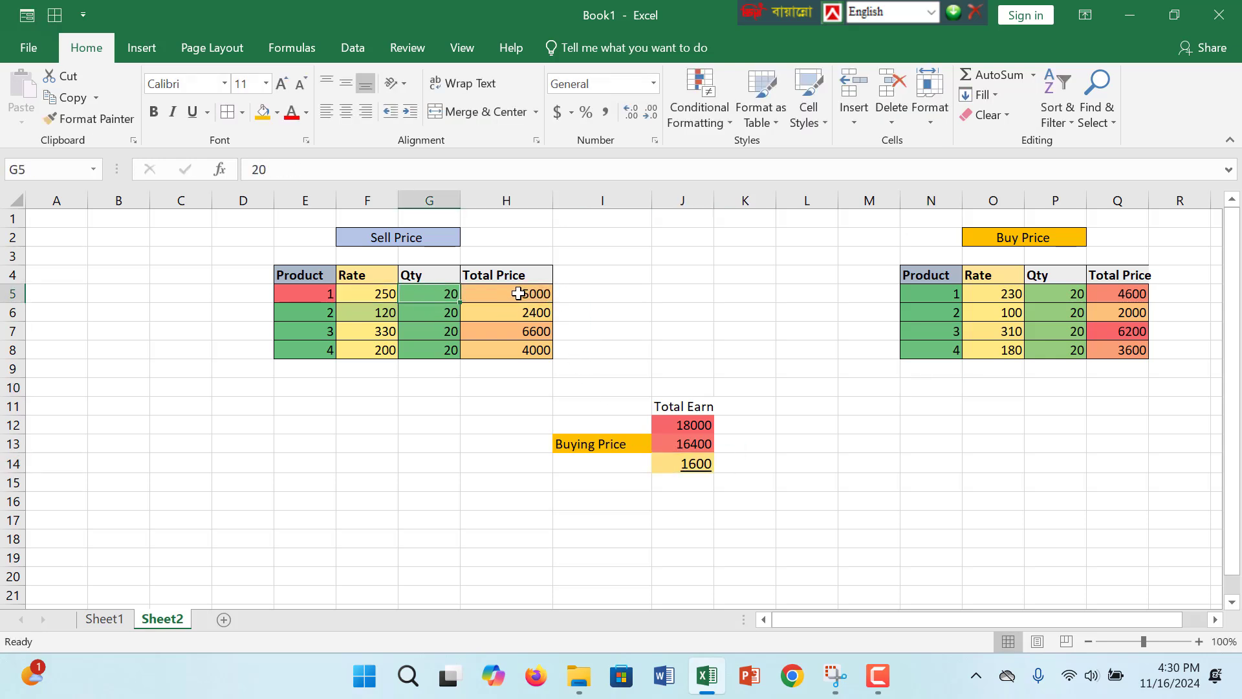
- Set the rate of product 1 in the Sell Price table to 350
double_click(375, 296)
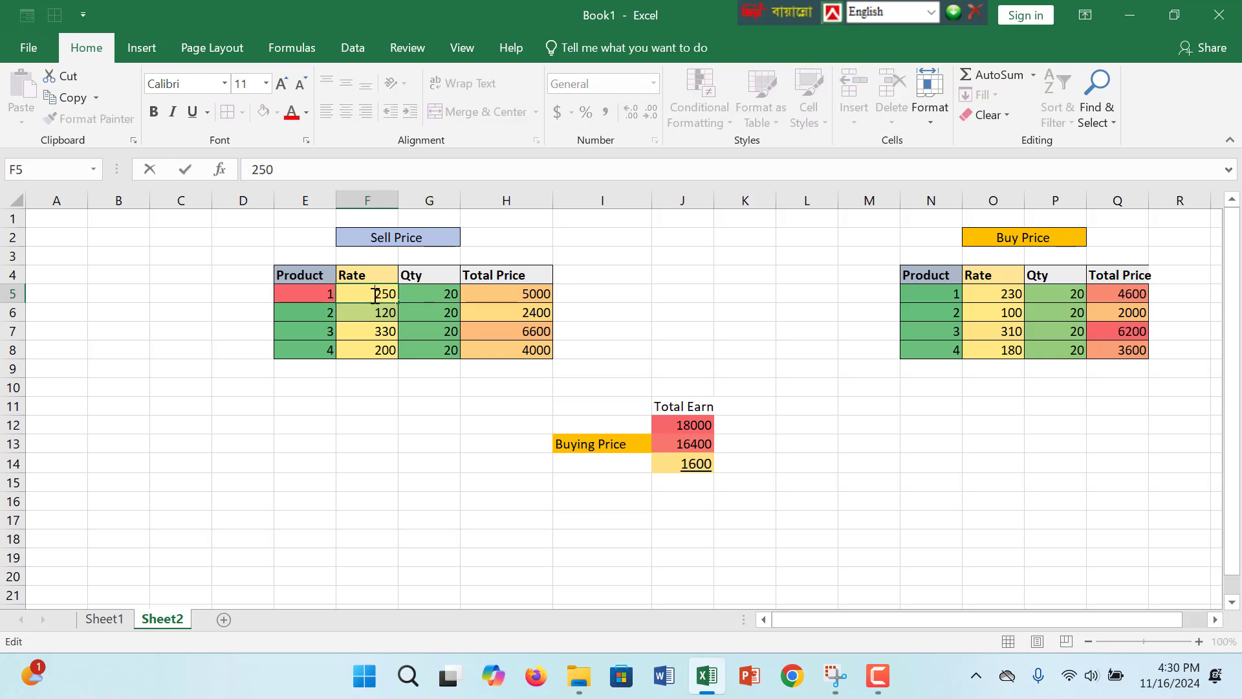
type("3")
key("Return")
left_click(707, 444)
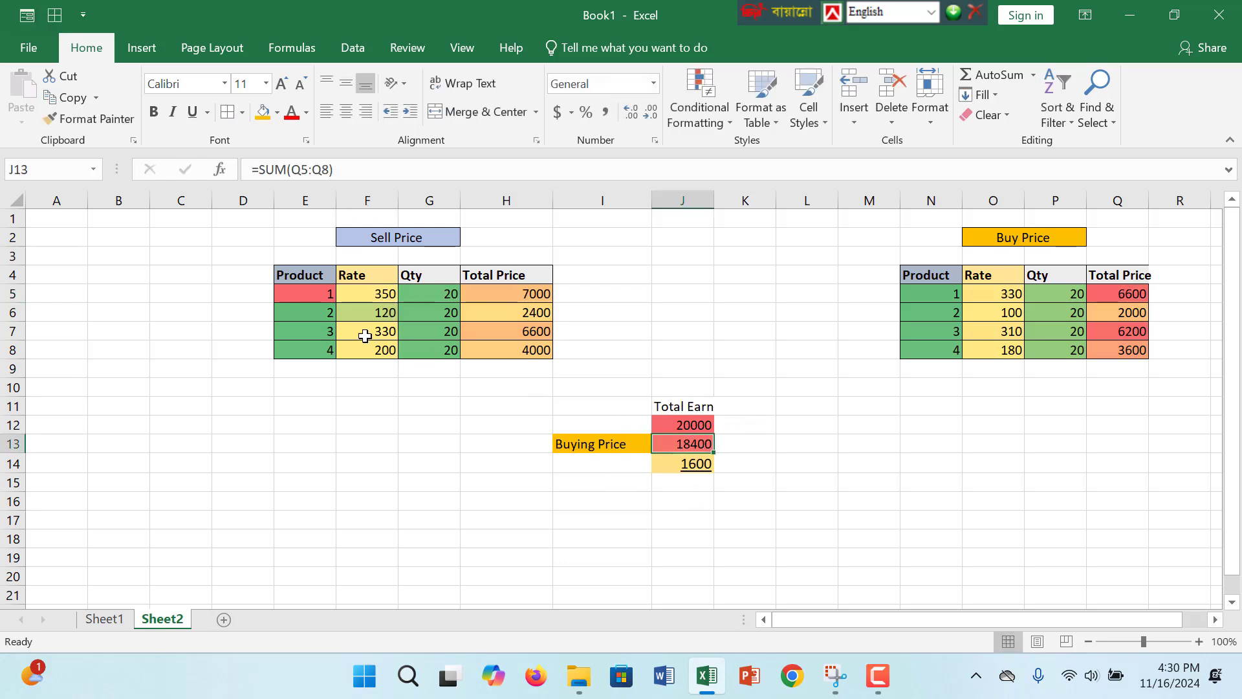
- Set the rate of product 2 in the Sell Price table to 140
double_click(375, 312)
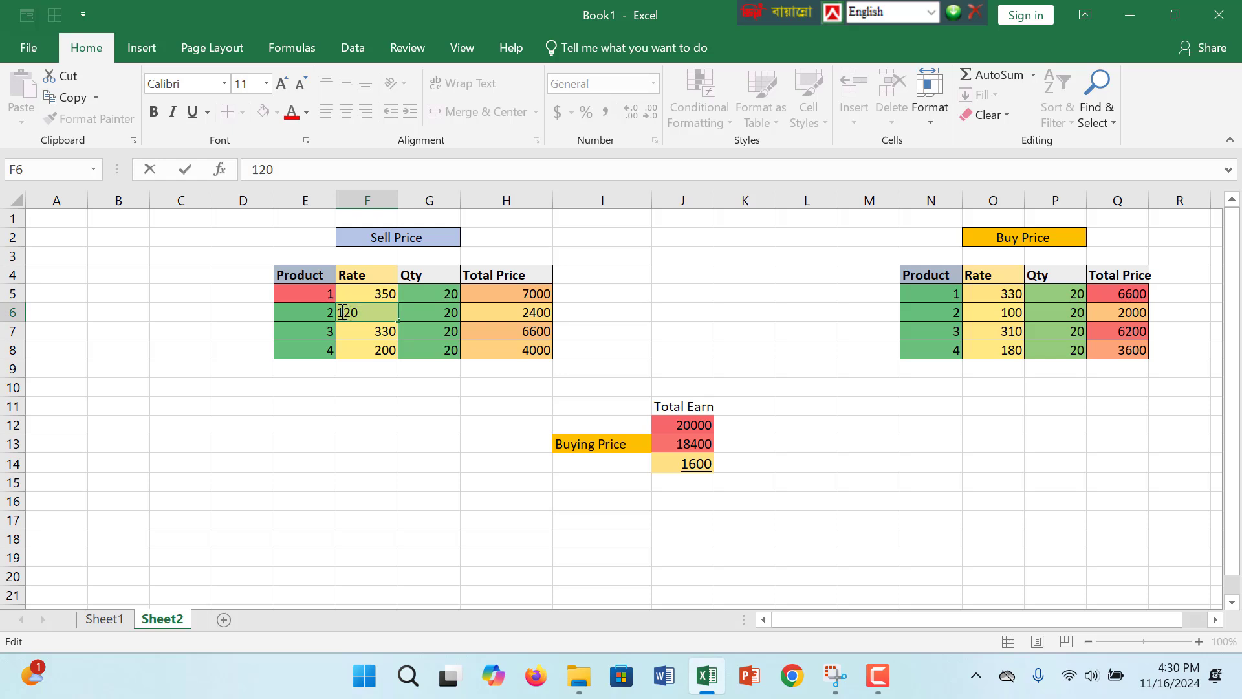
key("BackSpace")
key("BackSpace")
type("14")
left_click(705, 429)
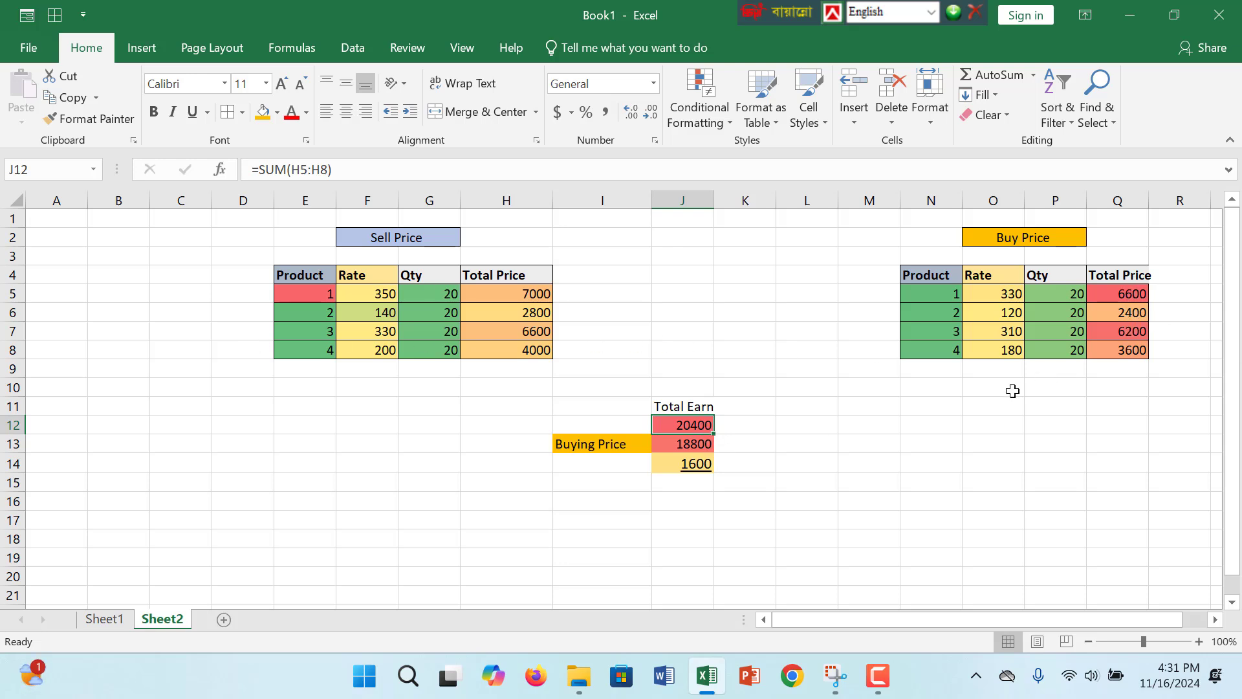
- Check the Buy Price rate formula in O8 and the calculated cells J12 and J14
left_click(970, 349)
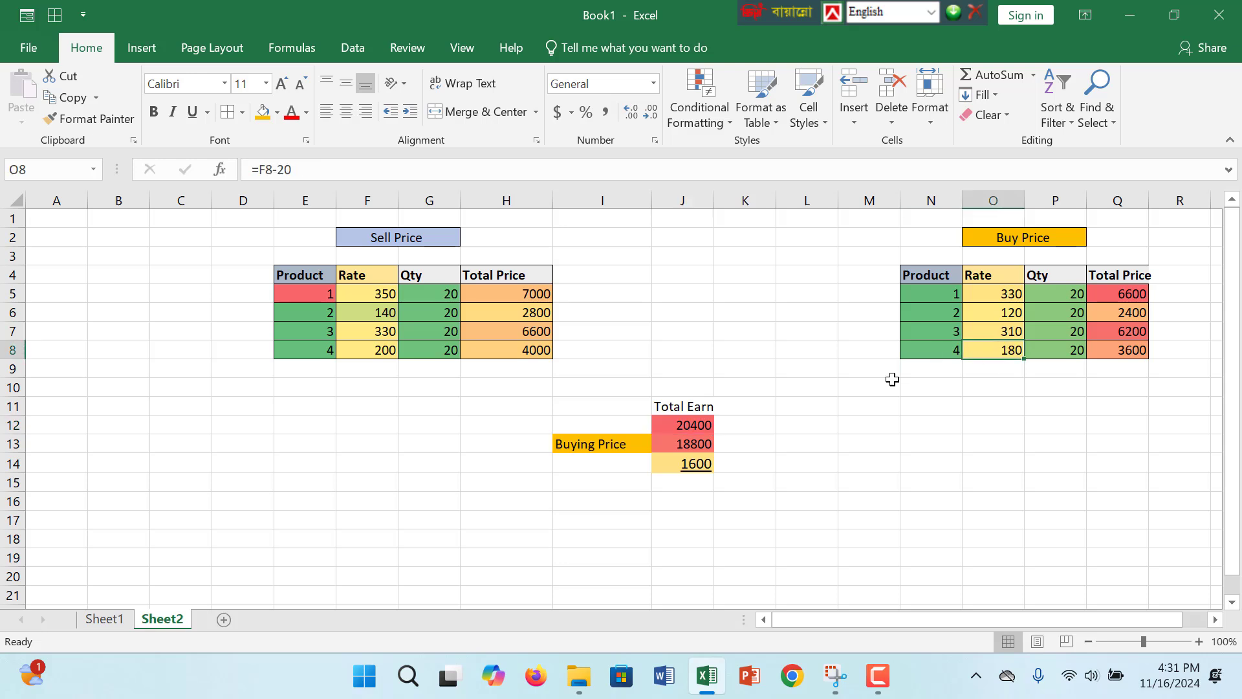
left_click(699, 425)
left_click(688, 462)
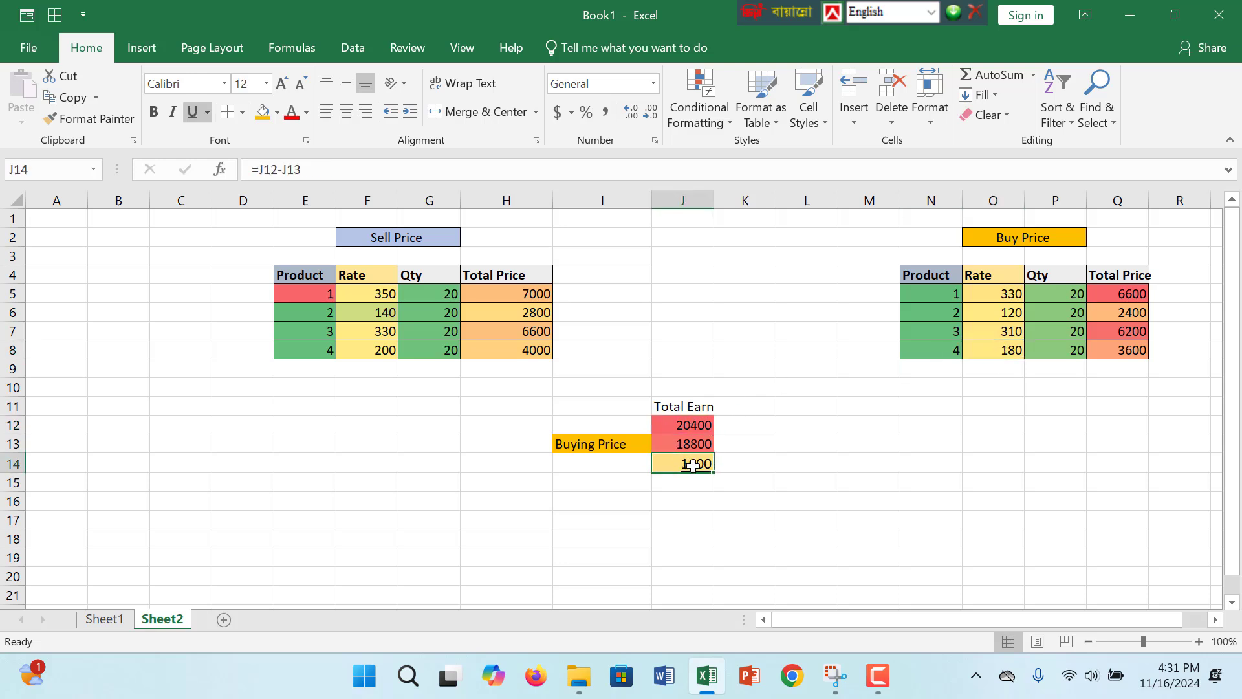
- Set the rate of product 2 in the Sell Price table to 240 and review the earnings formula in J14
double_click(383, 312)
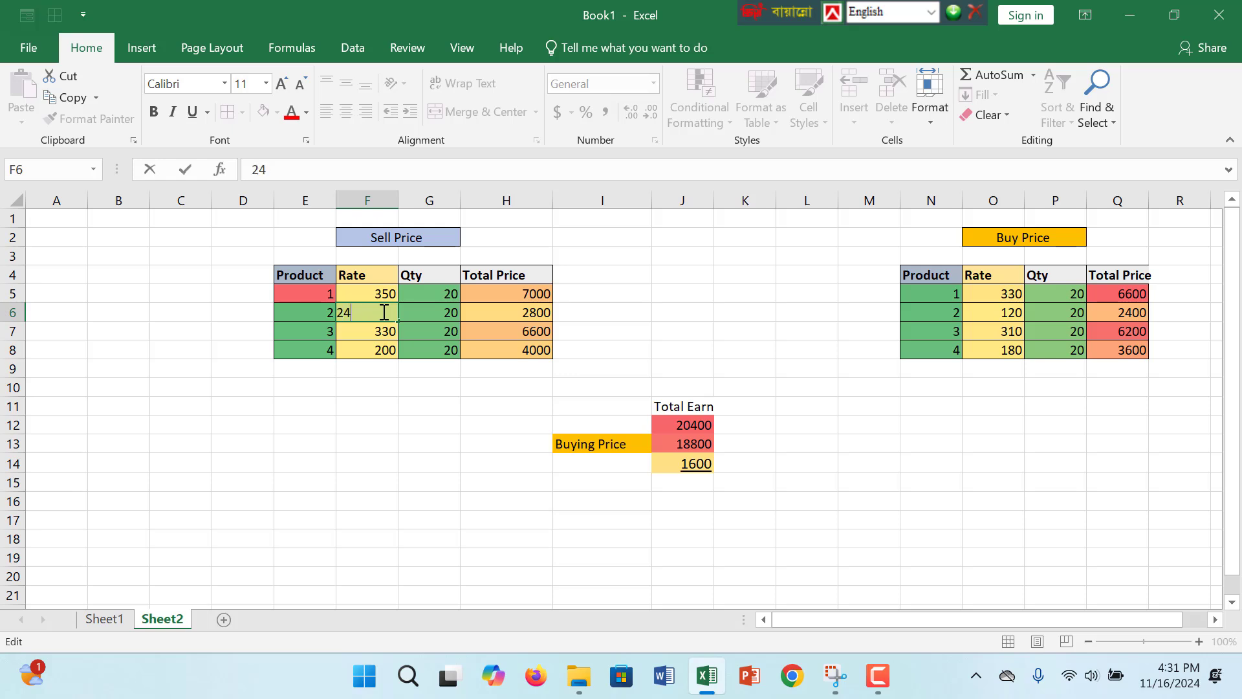
key("Return")
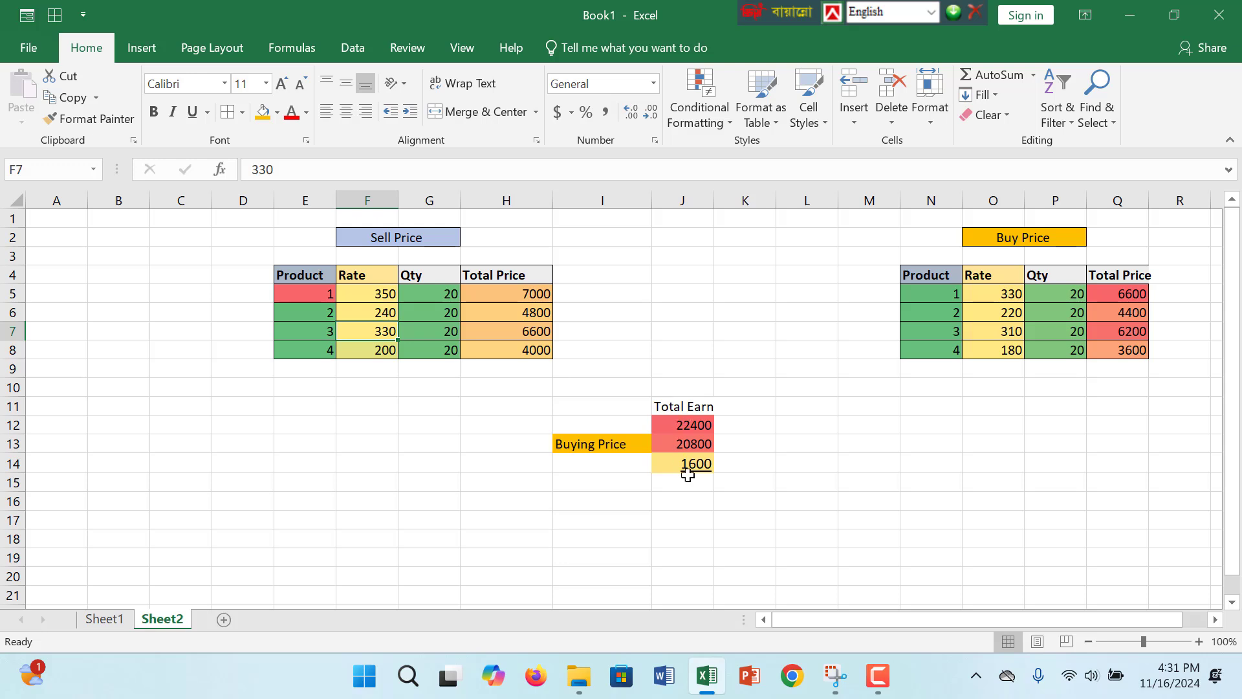
left_click(691, 461)
double_click(697, 462)
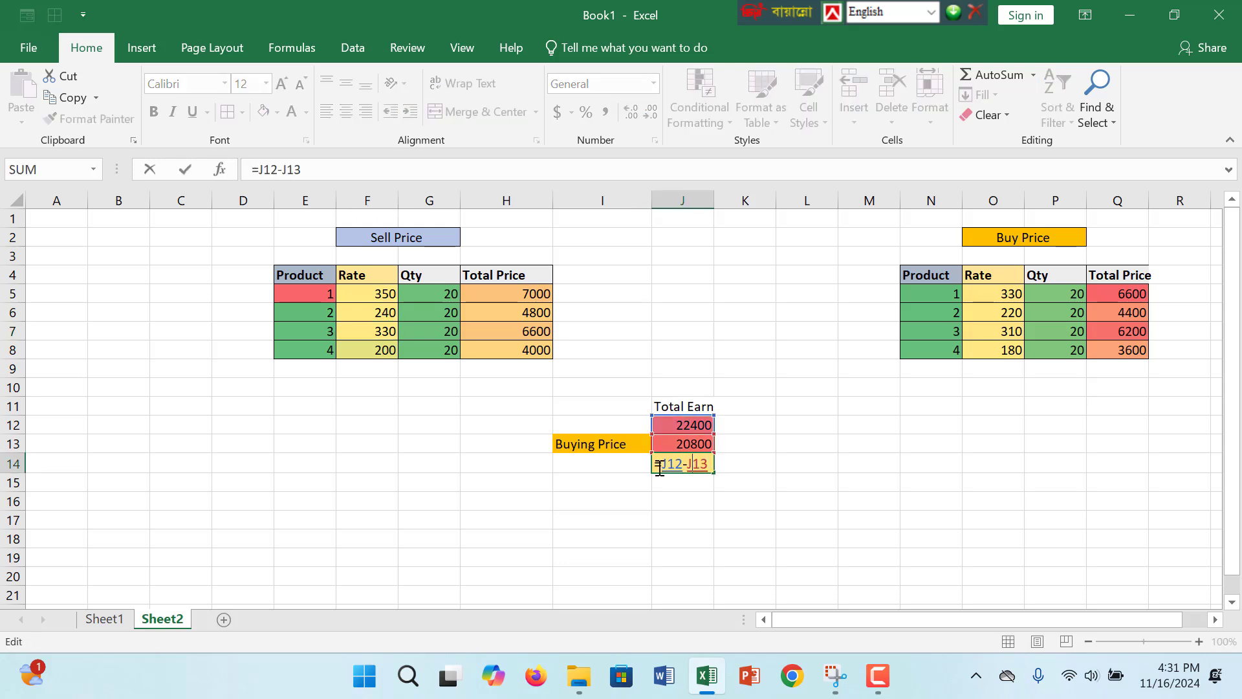
key("Return")
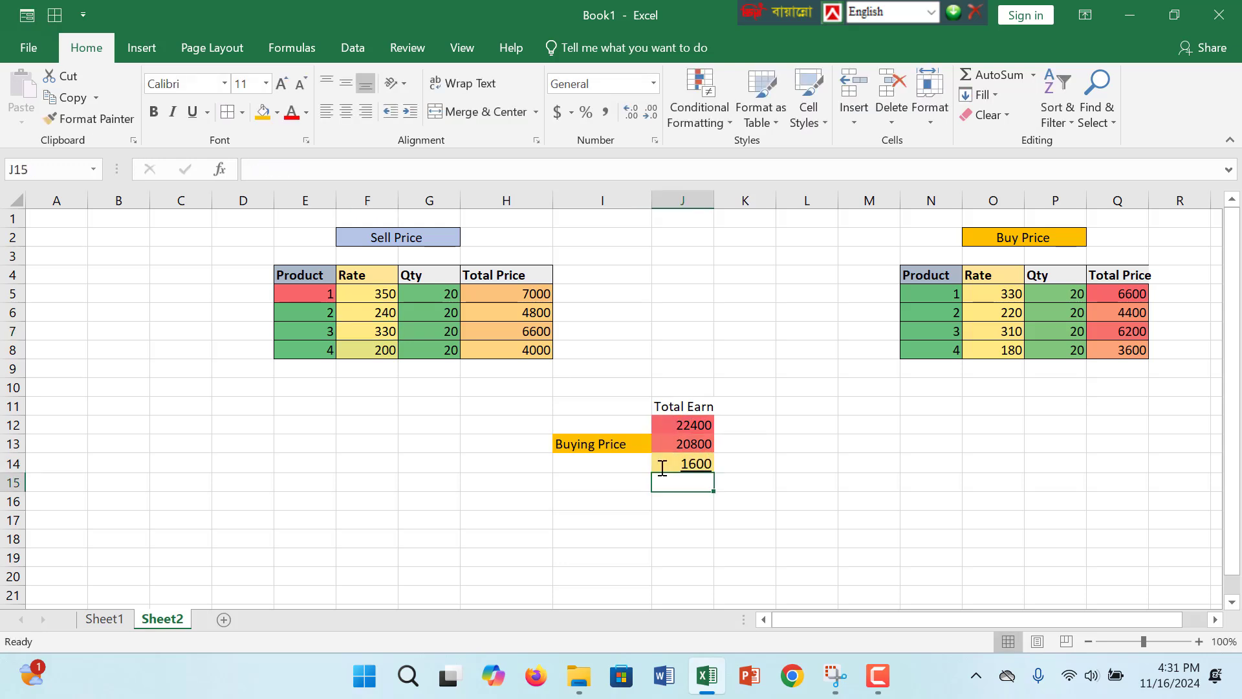
- Clear the earnings formula in J14 and re-enter it as =J12-J13
left_click(696, 463)
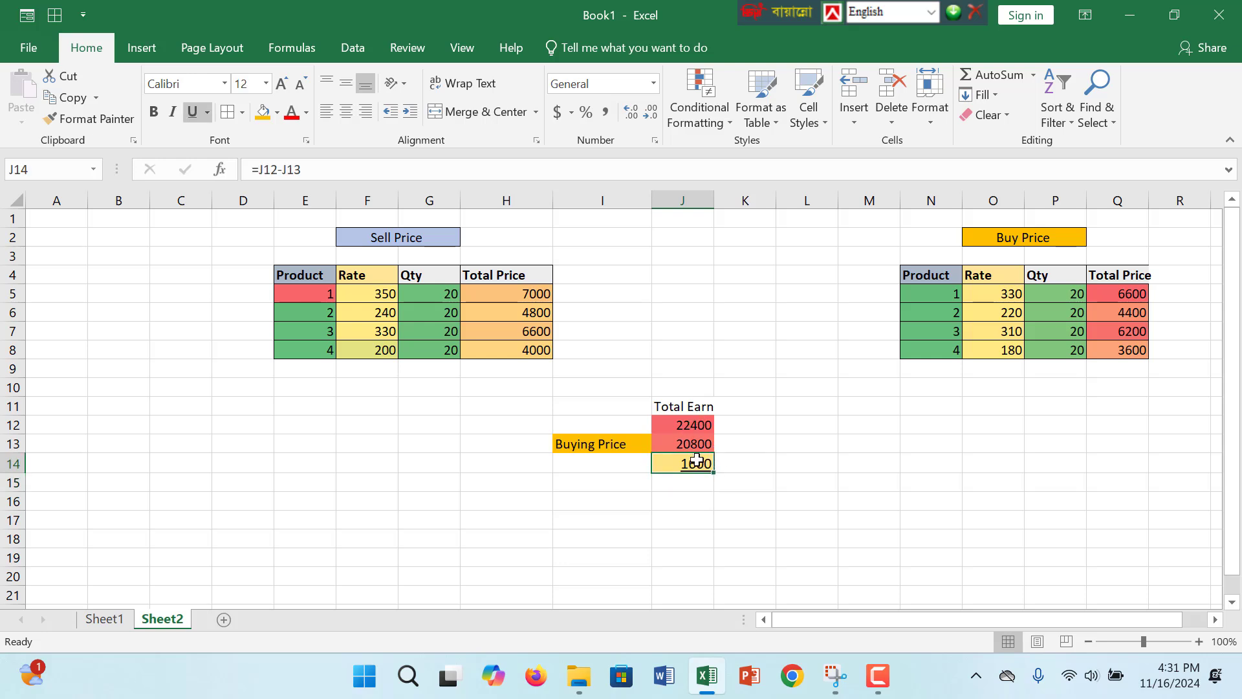
double_click(696, 463)
left_click_drag(712, 463, 653, 471)
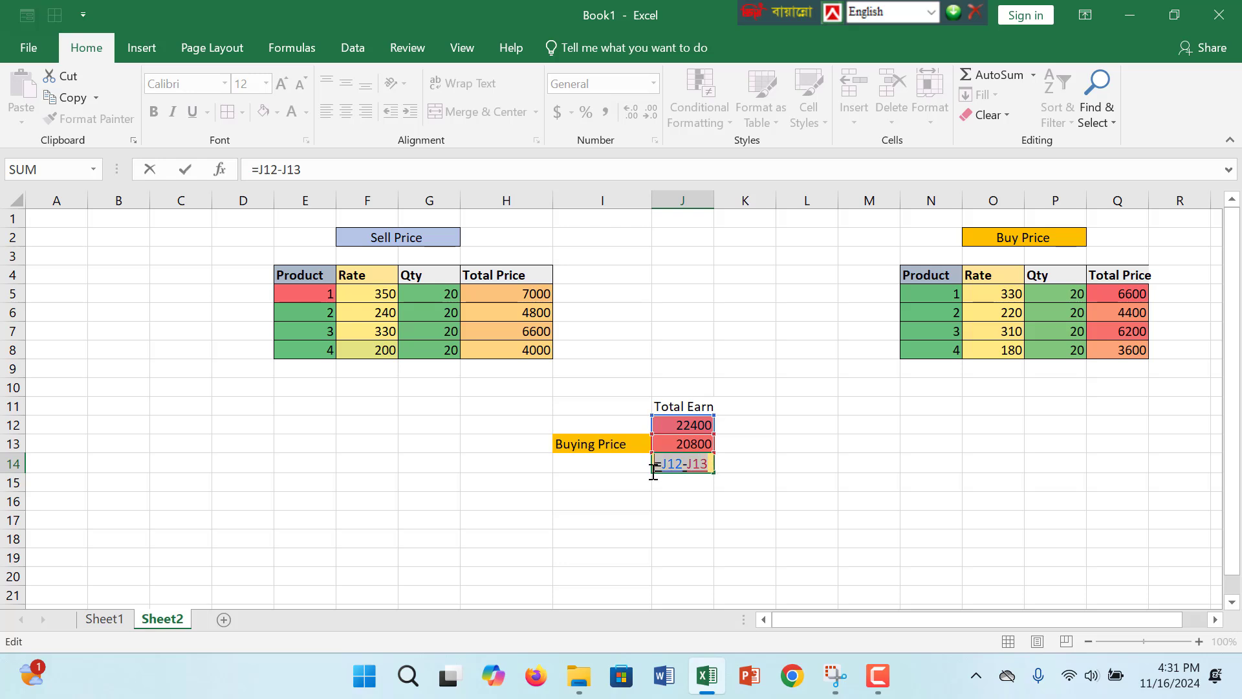
key("BackSpace")
type("=")
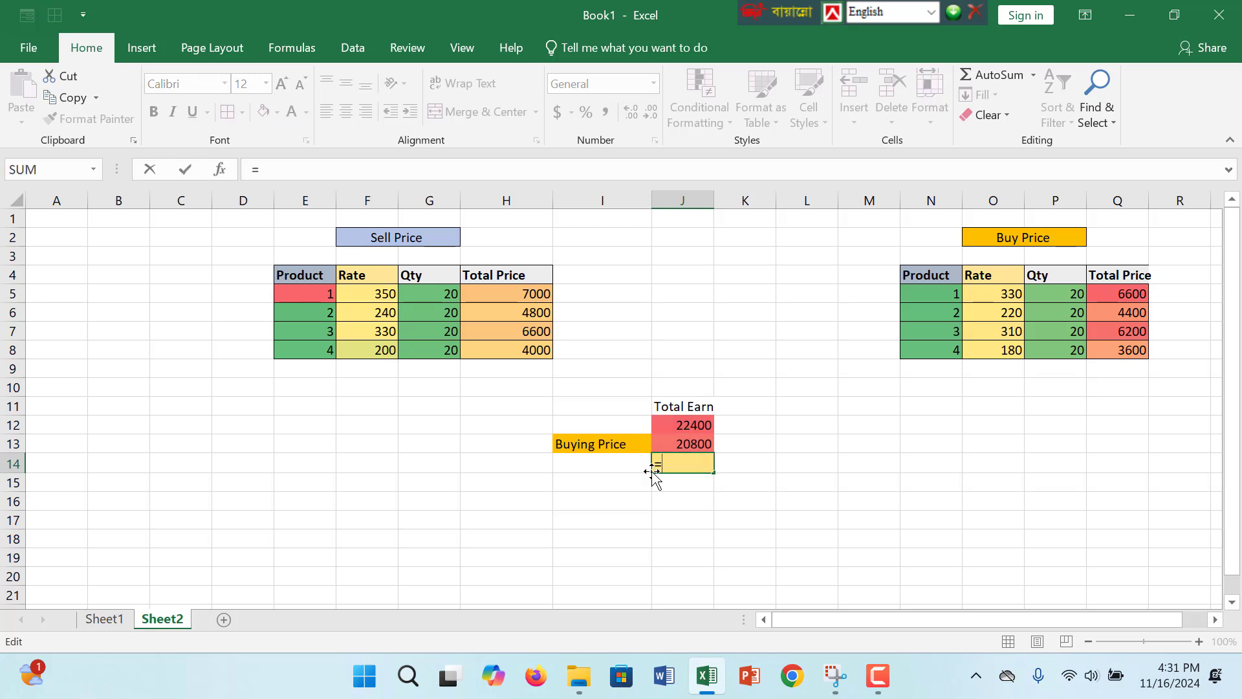
left_click(698, 425)
type("-")
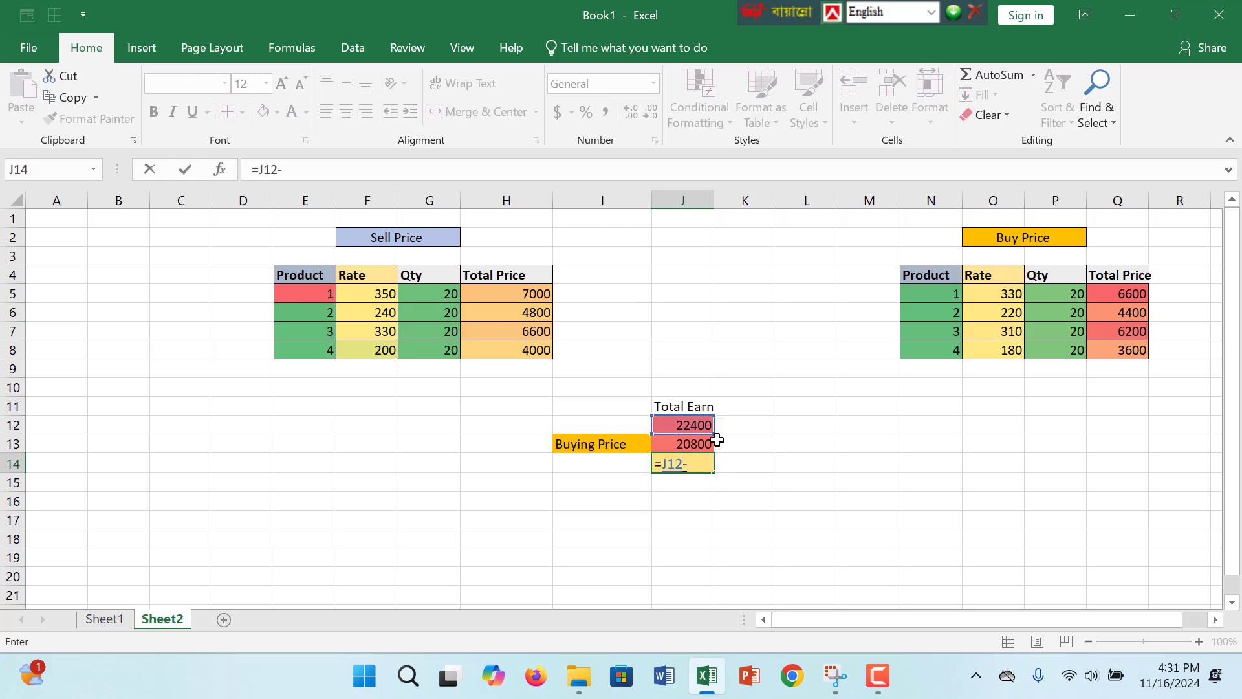
left_click(704, 444)
key("Return")
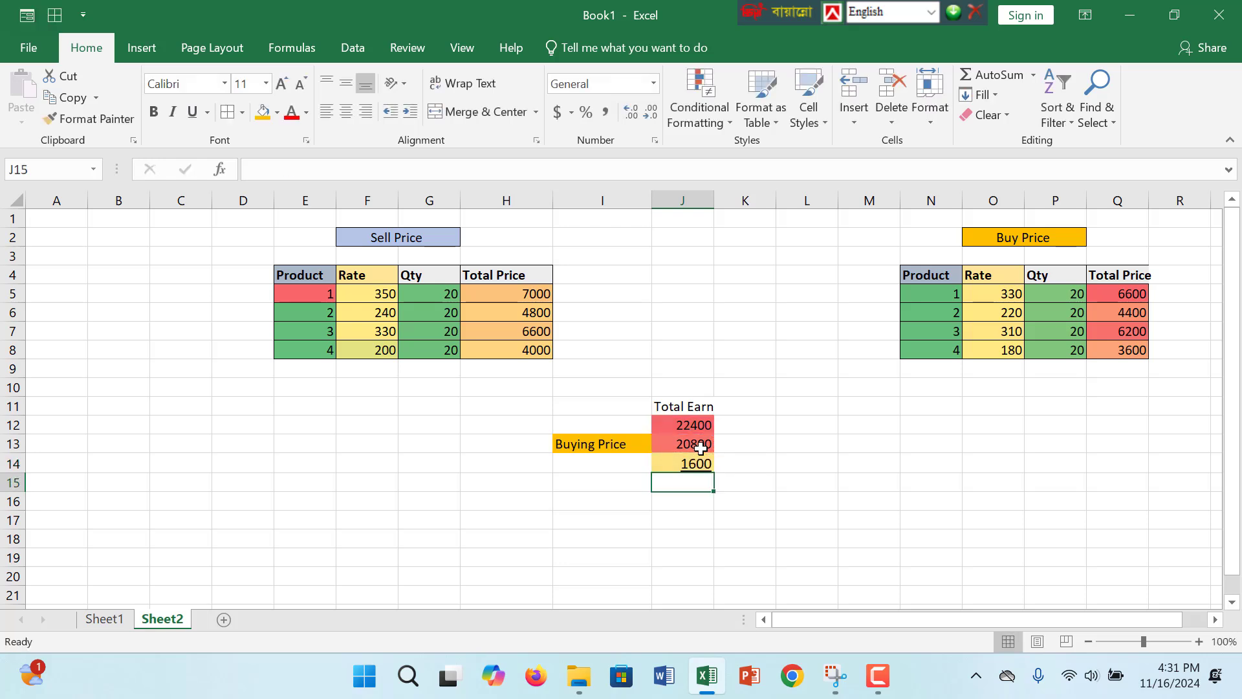